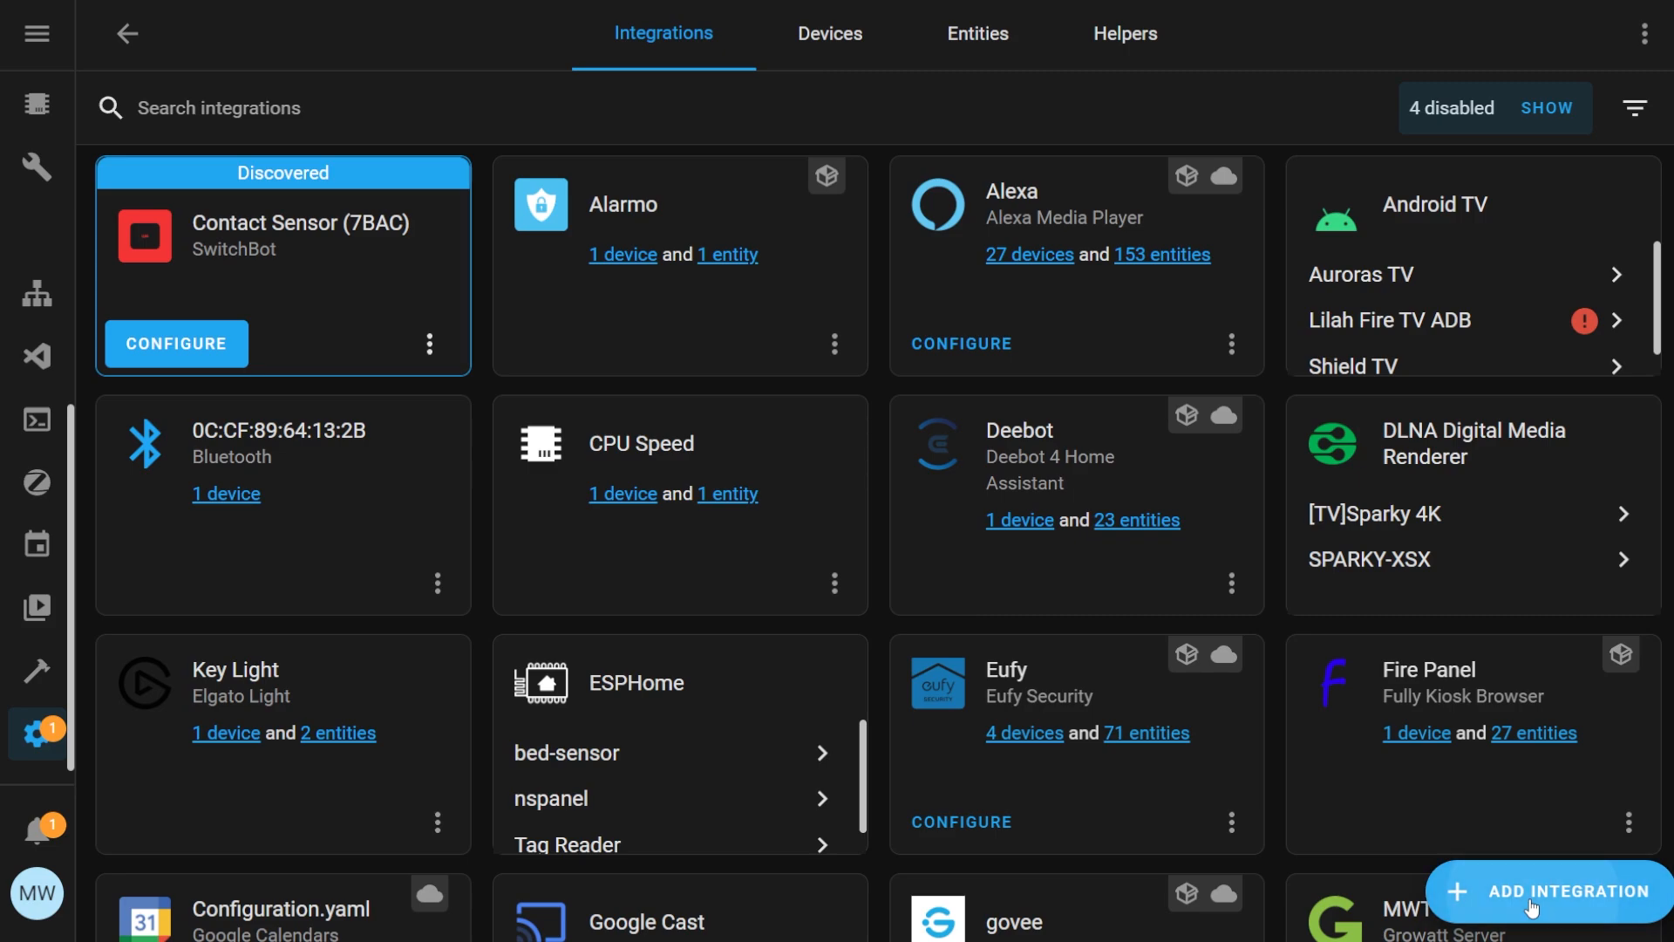
Step: Start setting up a new integration, search the integration list for "sw" and pick the matching entry
click(1532, 908)
text(s)
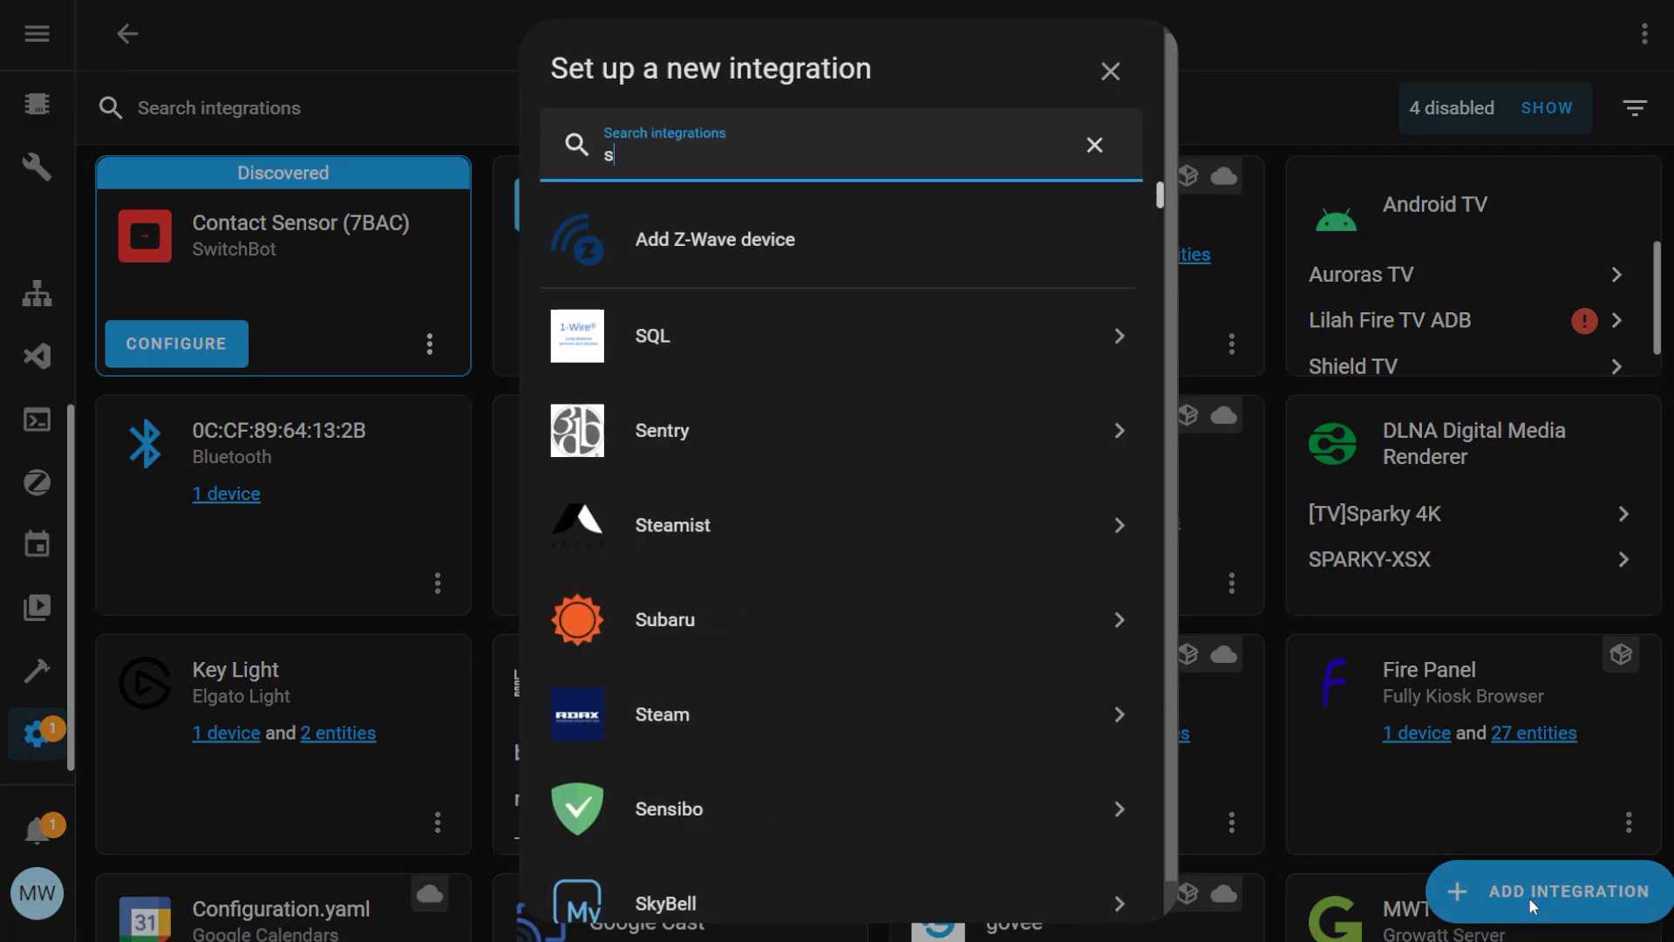
text(w)
click(877, 331)
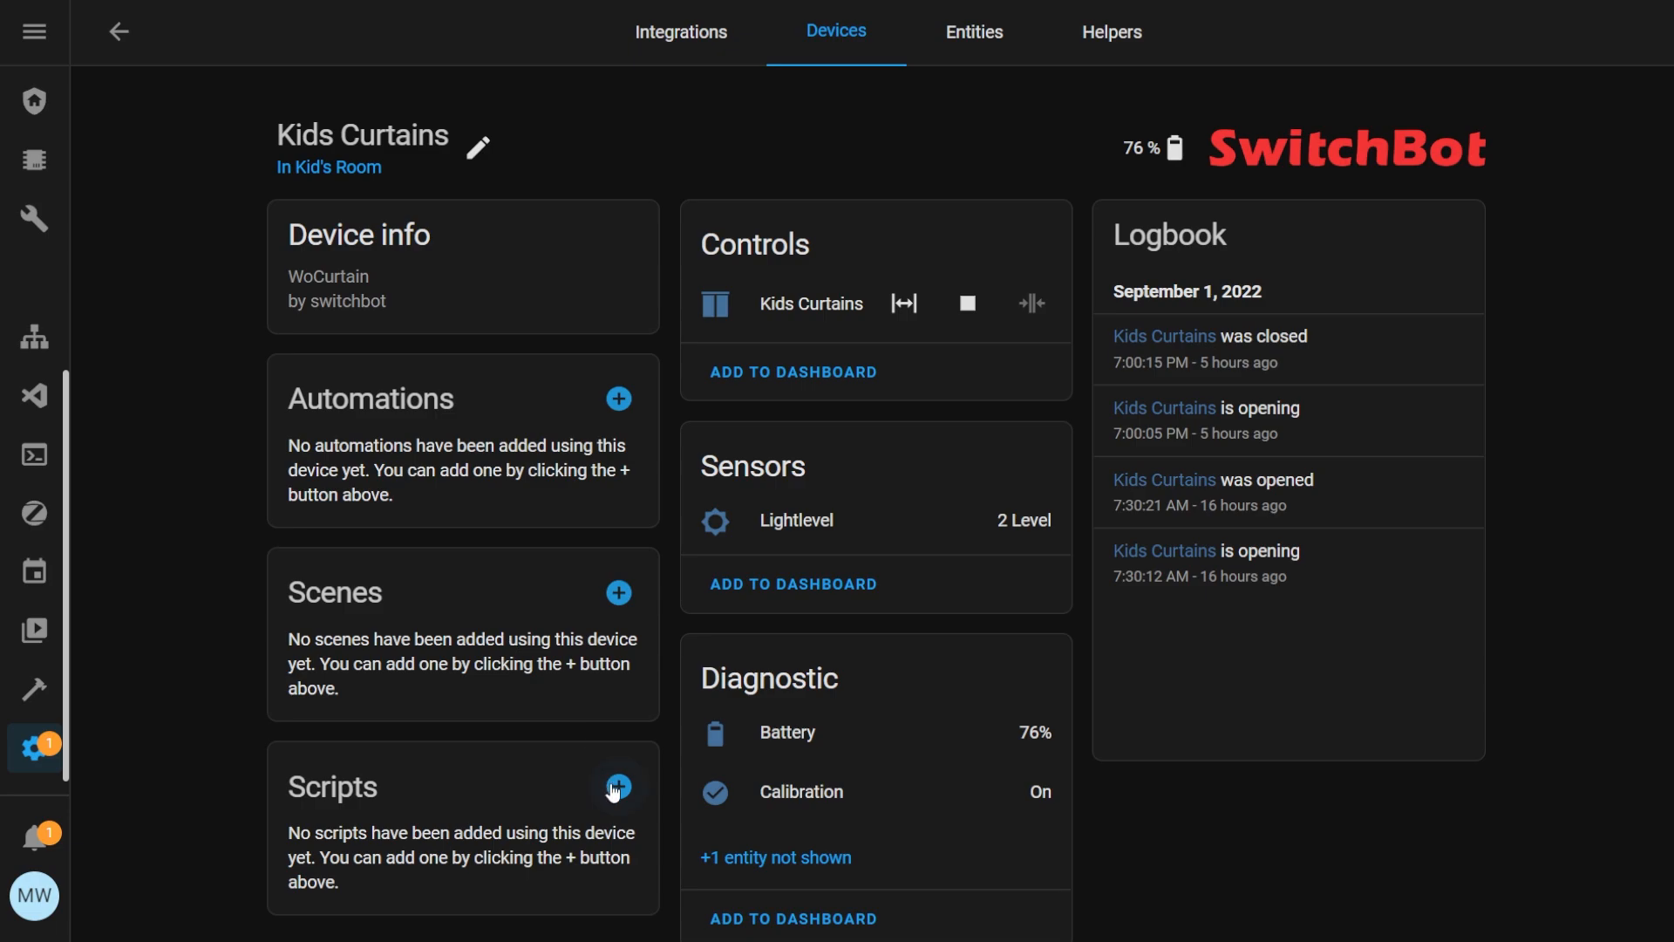
Step: Start adding an automation for the Kids Curtains device
click(607, 416)
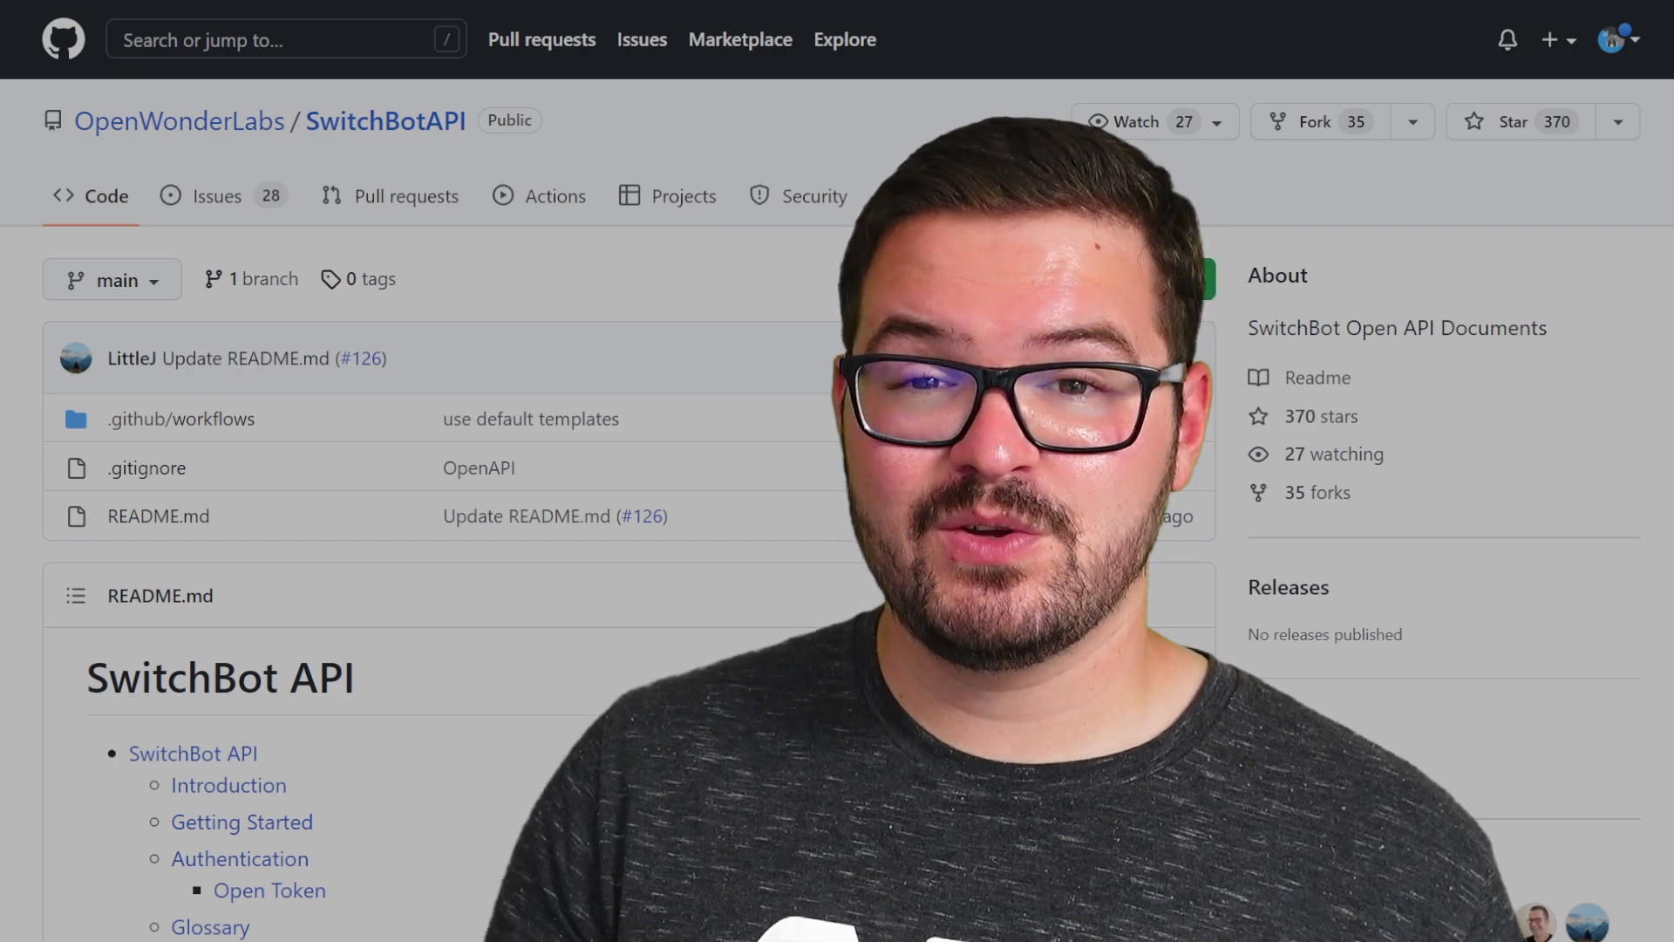
Step: Read through the OpenWonderLabs/SwitchBotAPI README, covering getting started, authentication, glossary, API usage, request header and error codes
scroll(610, 471, down, 6)
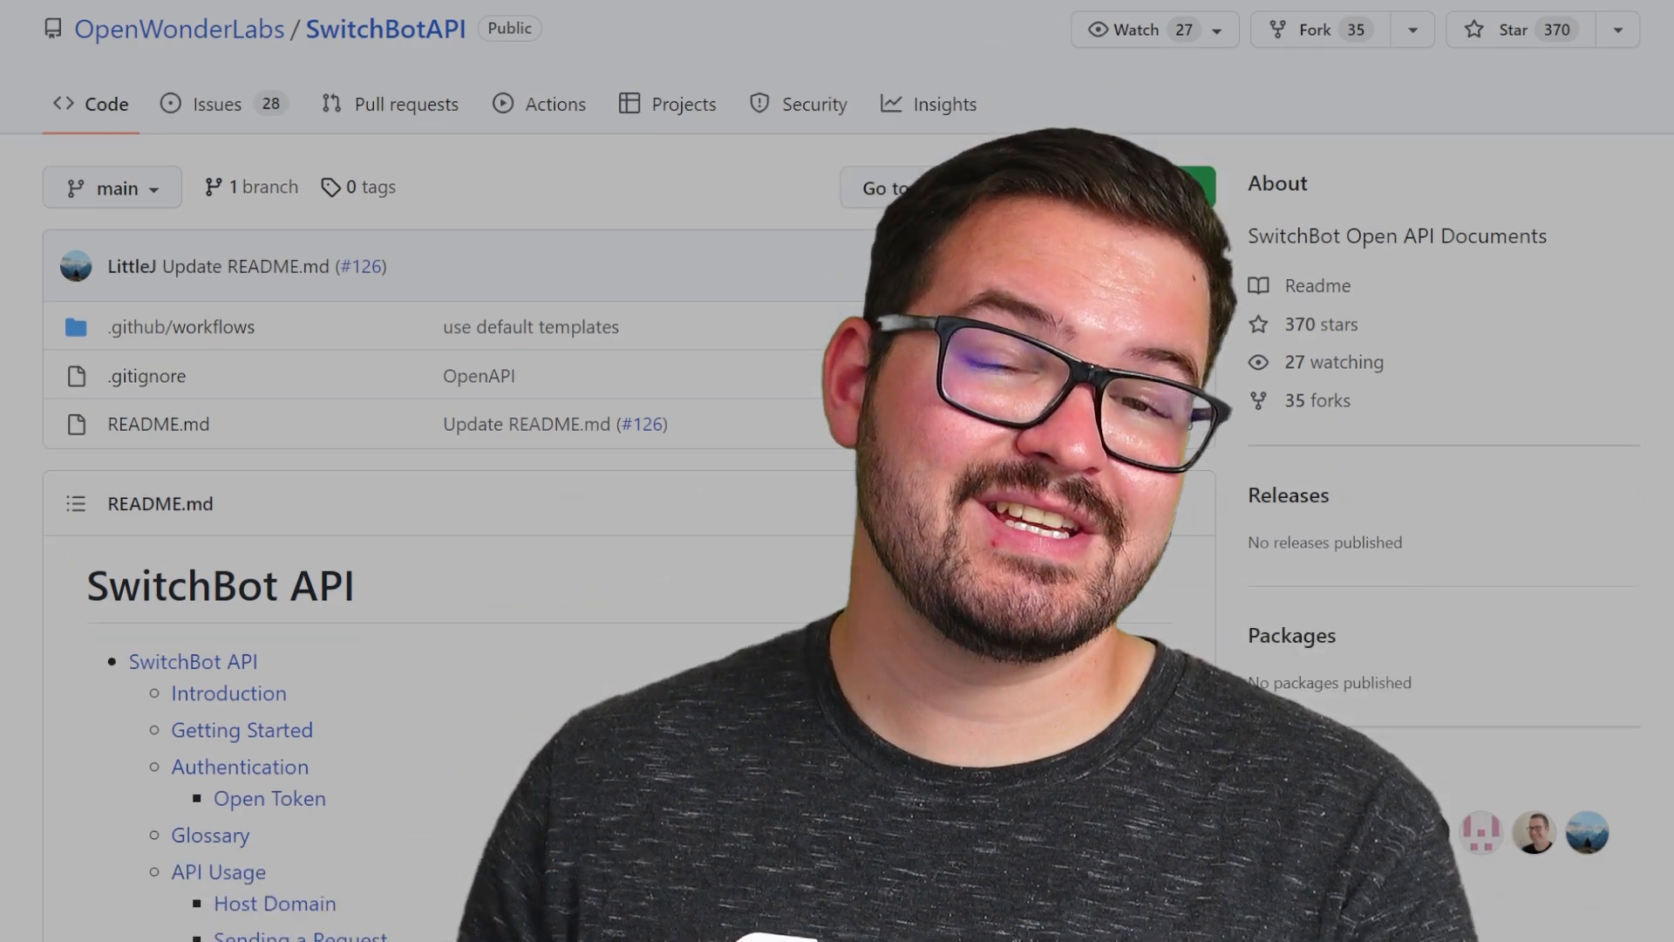
scroll(611, 506, down, 12)
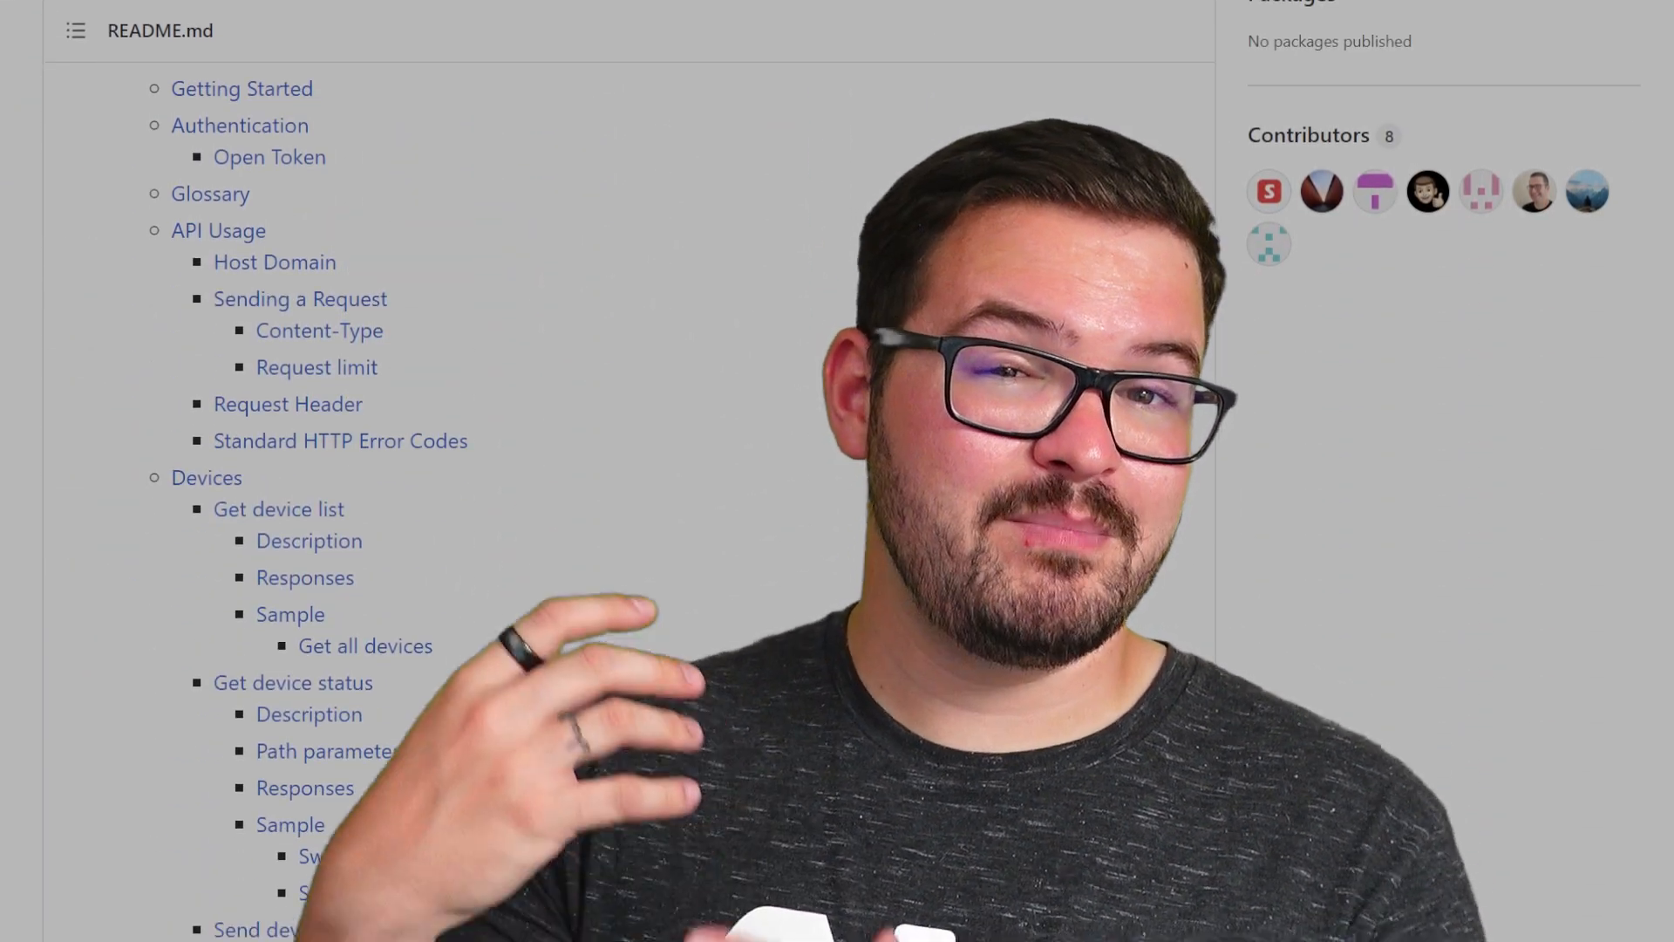
scroll(611, 506, down, 18)
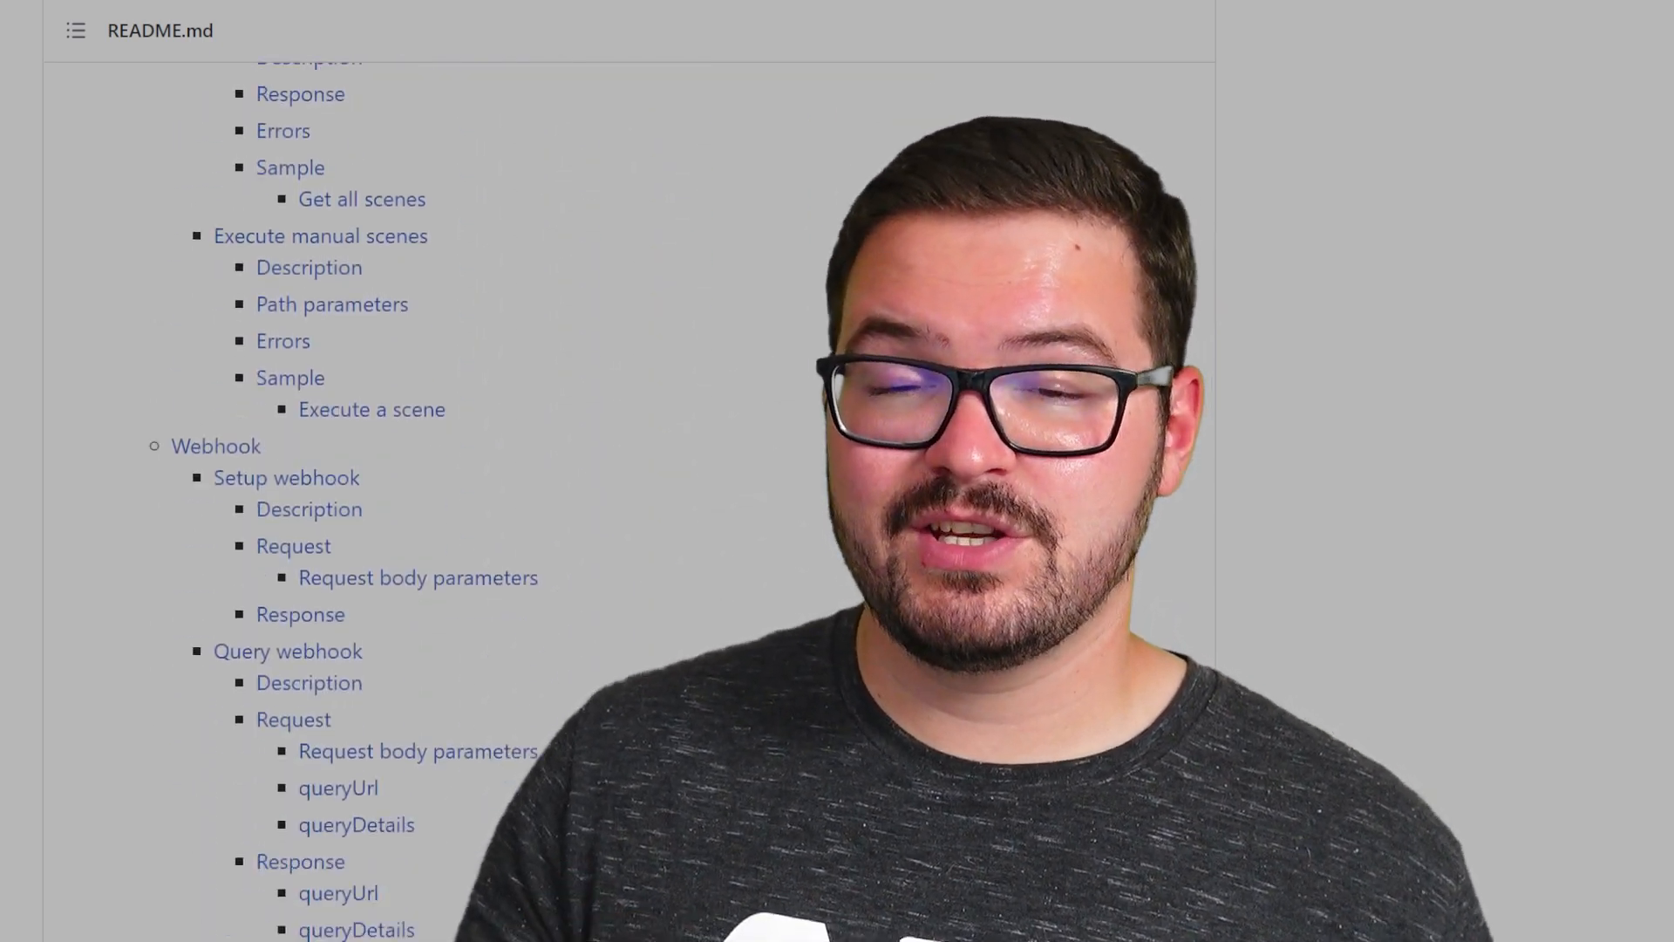
scroll(610, 506, down, 12)
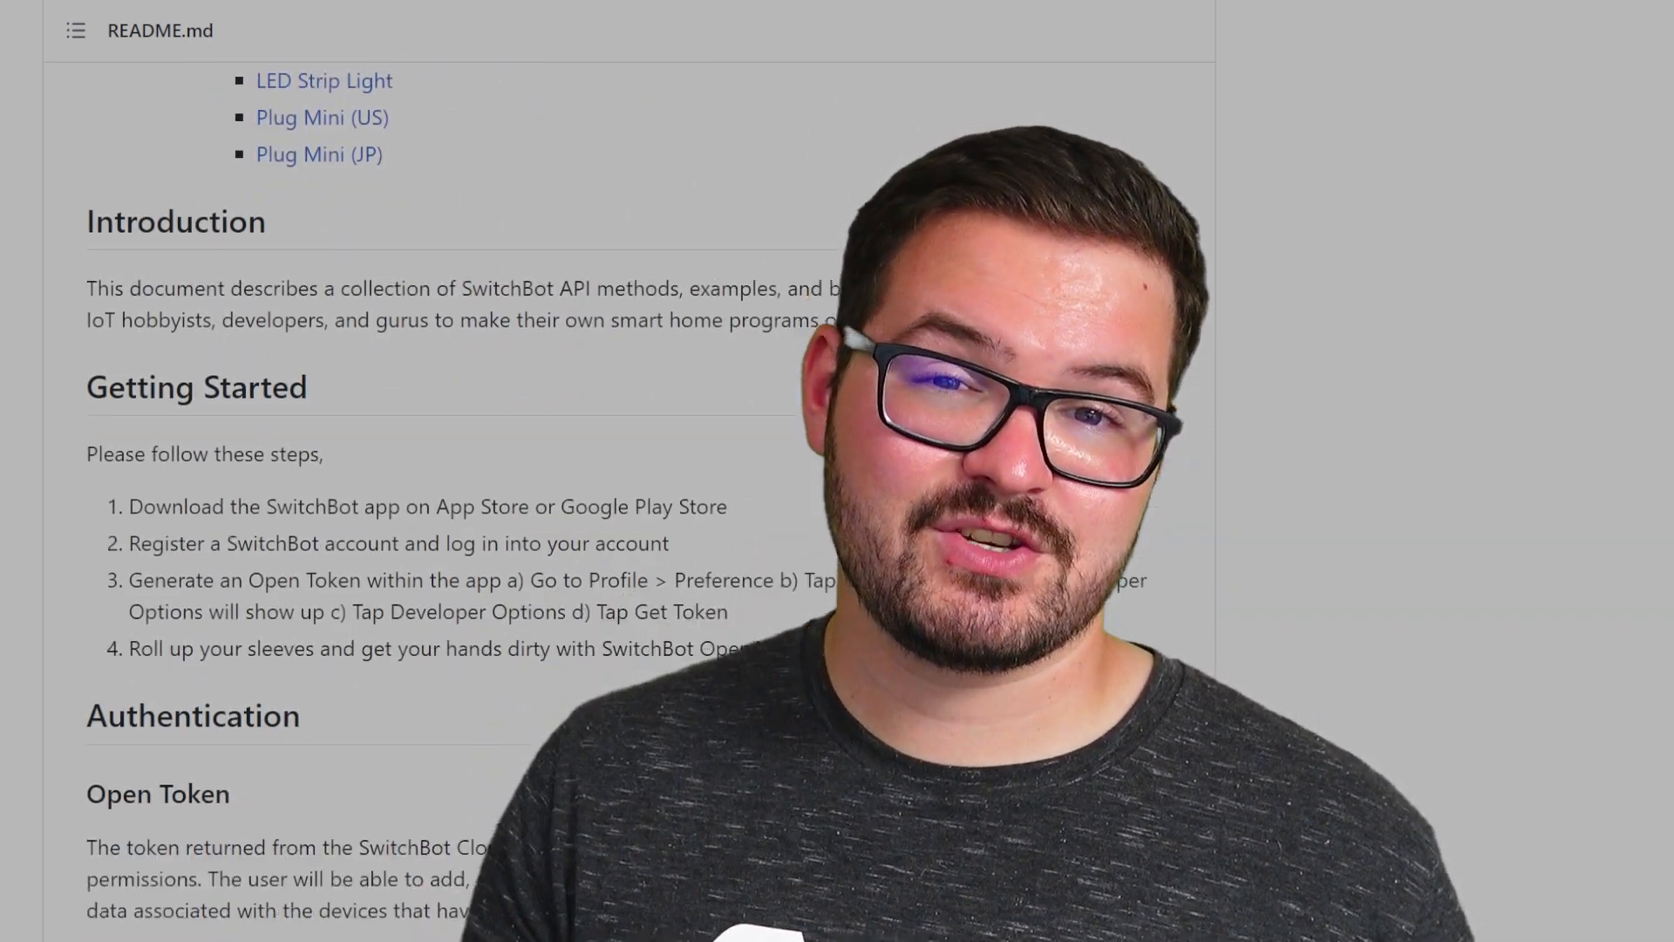
scroll(610, 506, down, 11)
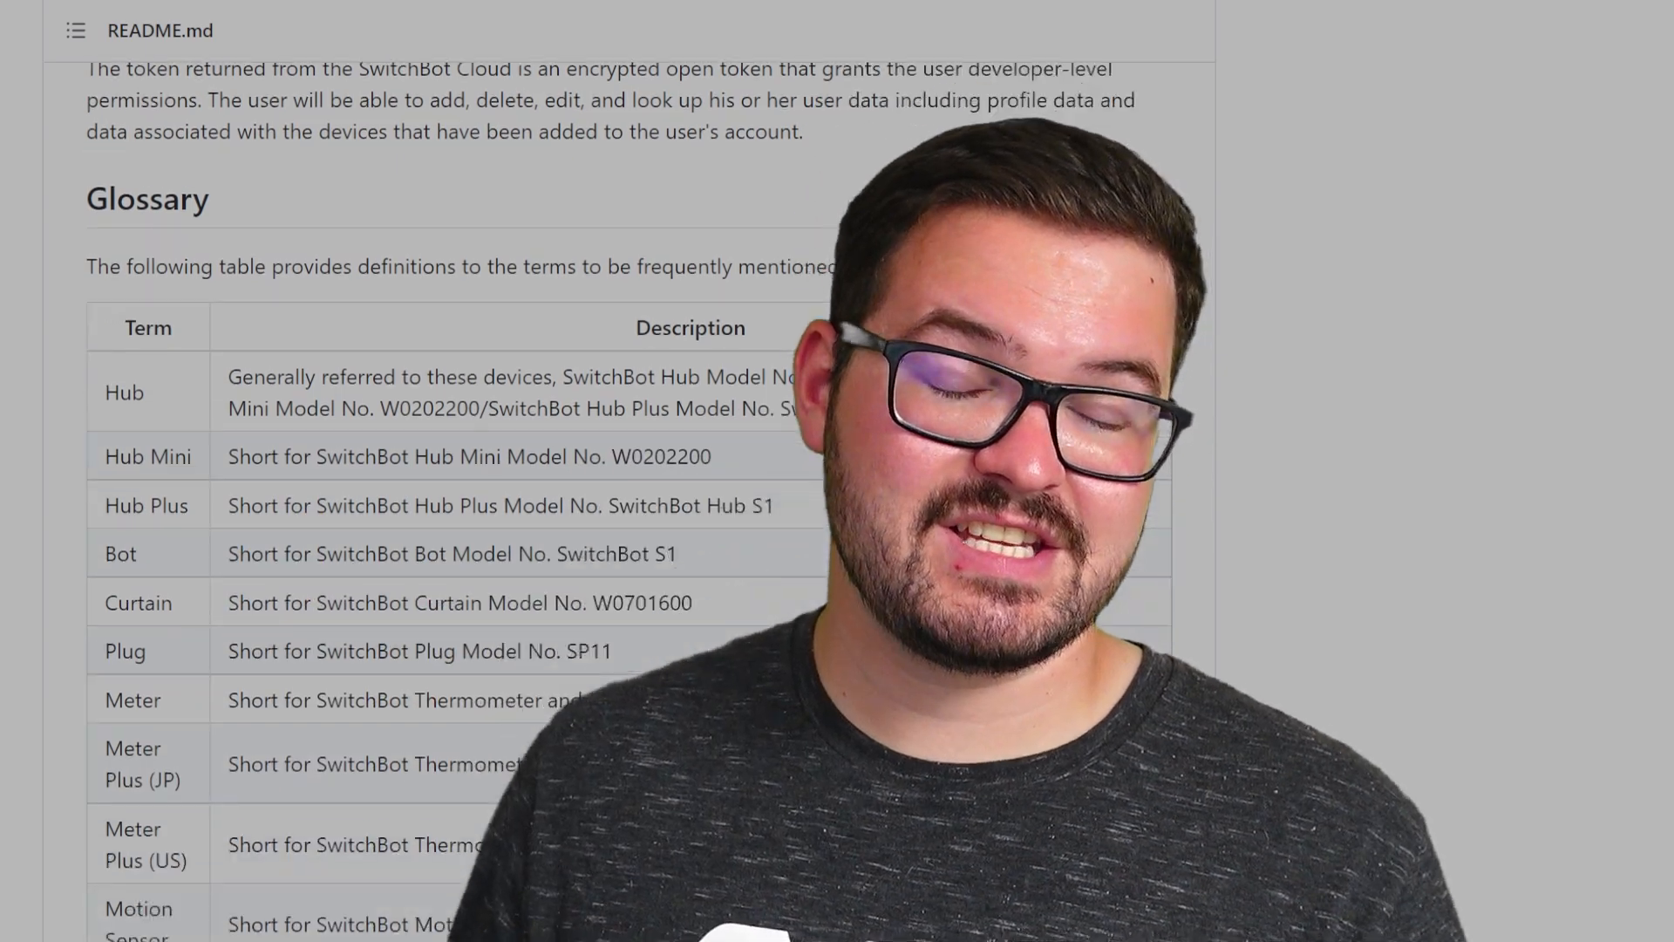
scroll(610, 506, down, 11)
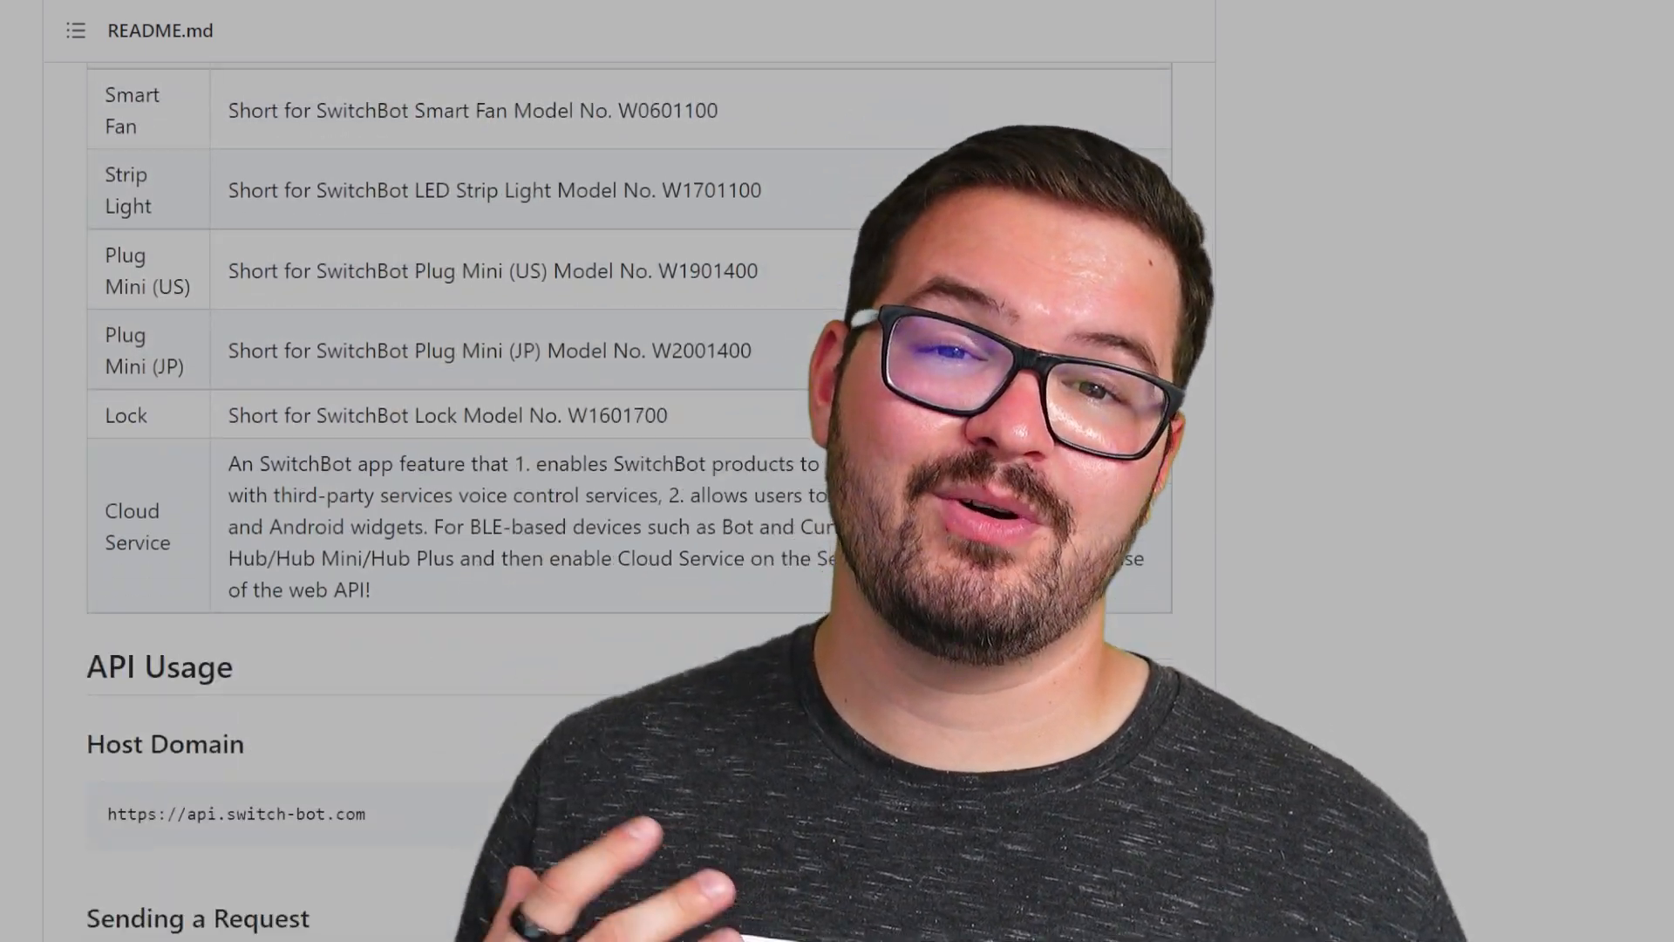
scroll(610, 505, down, 20)
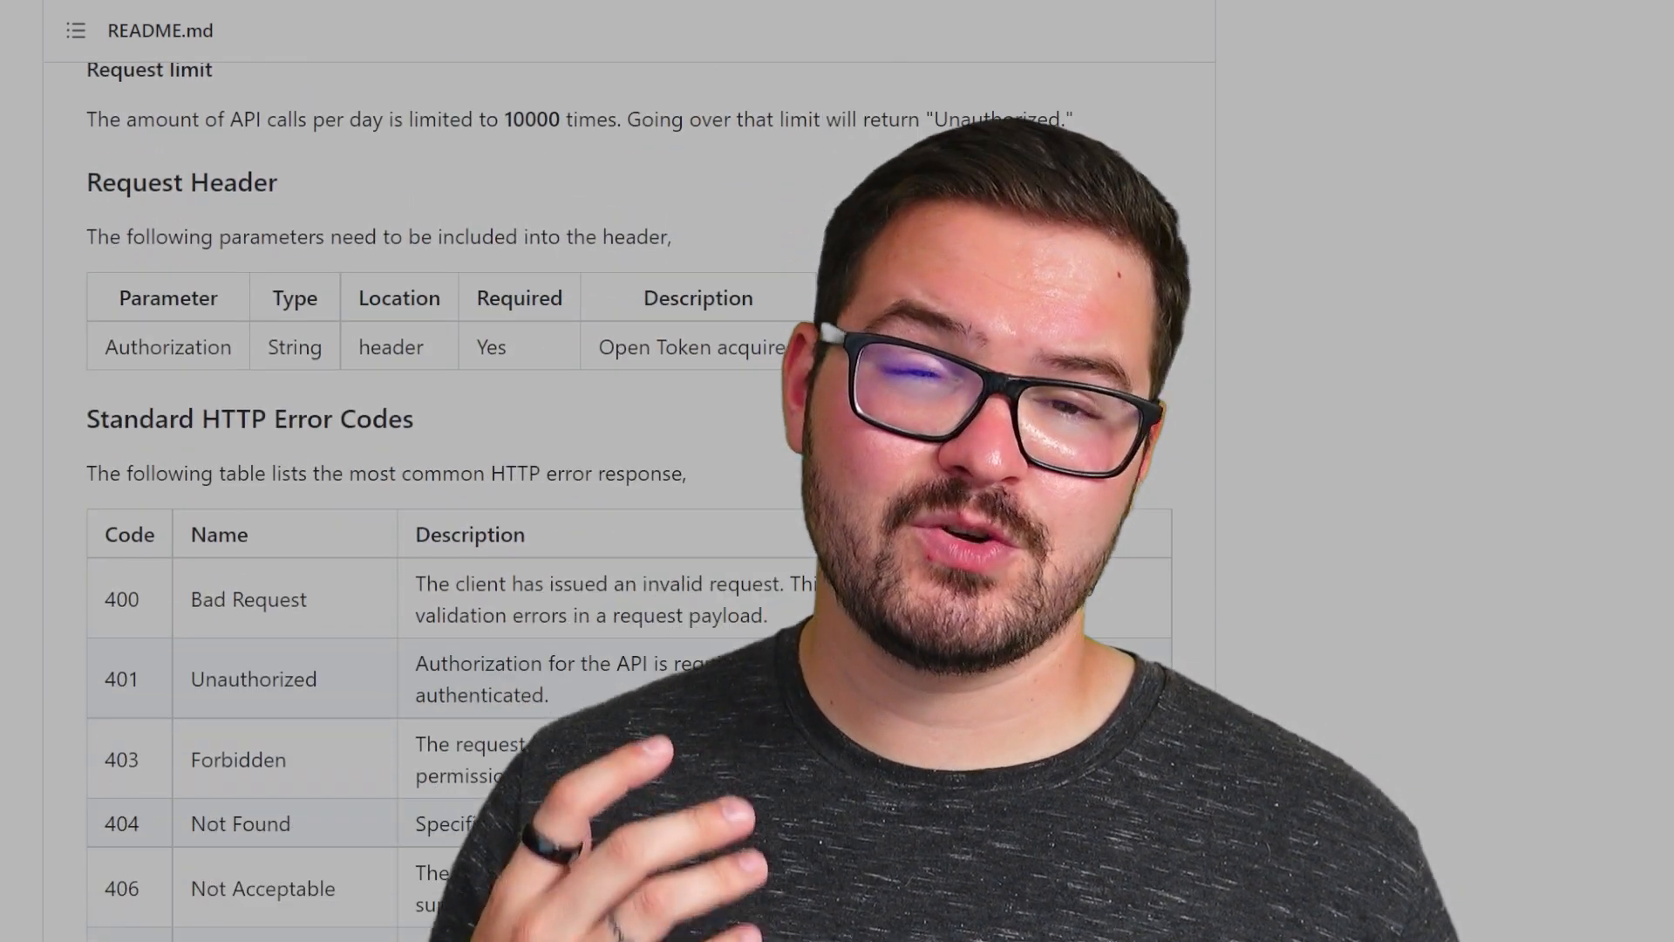
scroll(611, 506, down, 5)
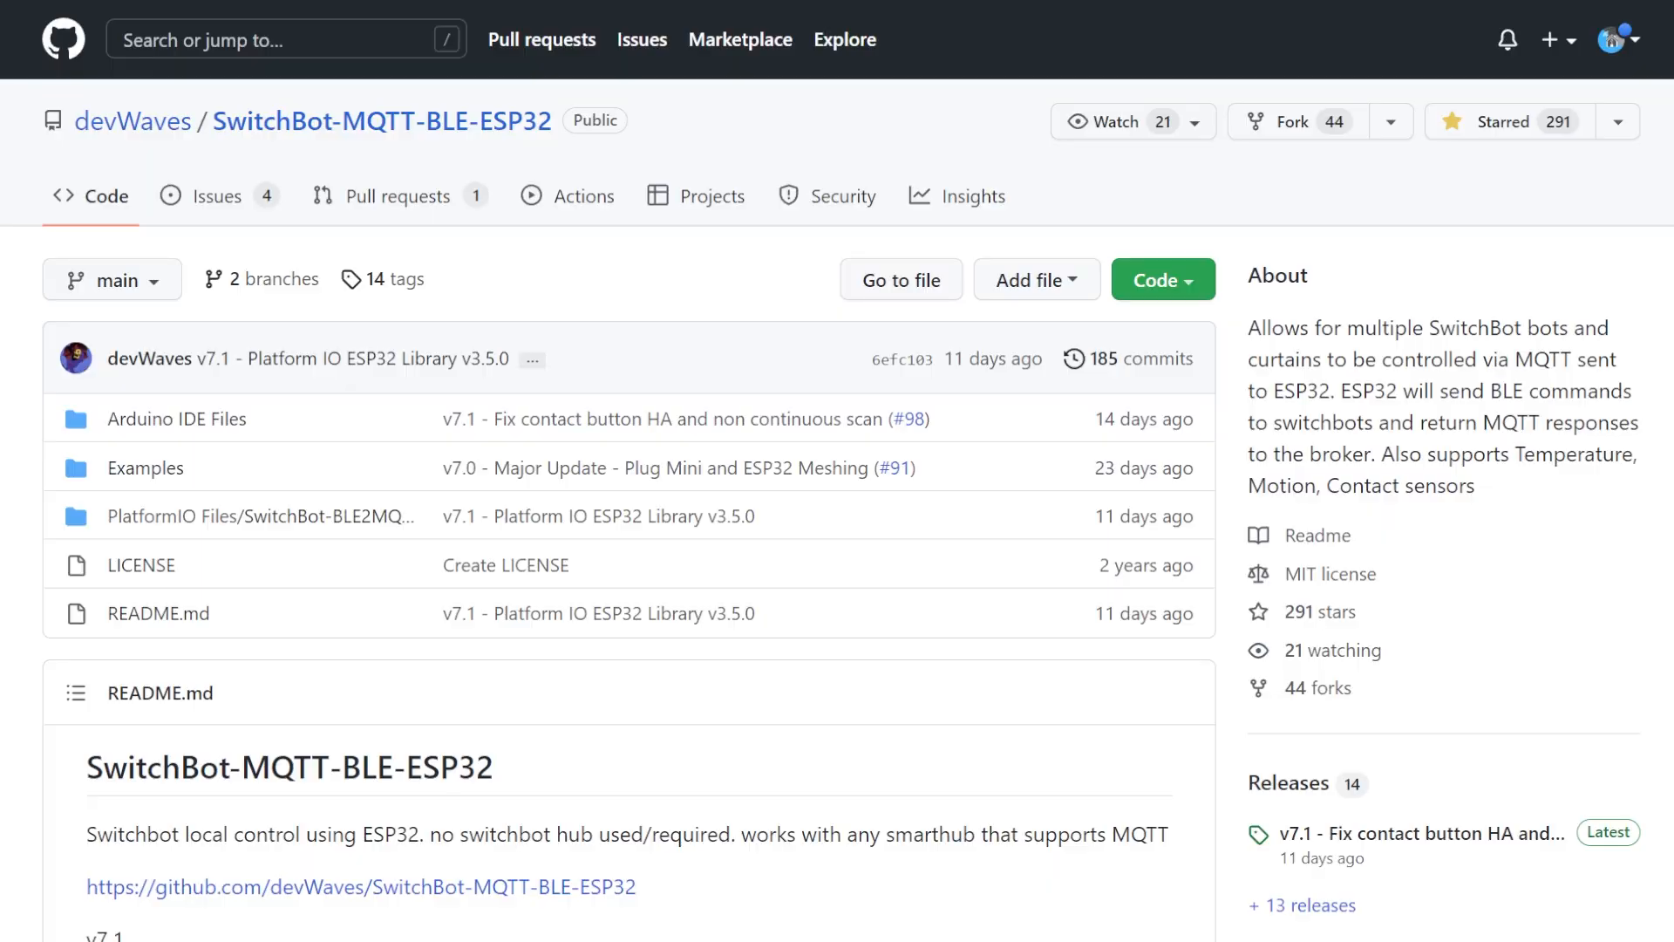
Step: Read through the SwitchBot-MQTT-BLE-ESP32 README, covering installation options, supported devices, feature notes and the MQTT topics and payloads
scroll(1099, 220, down, 5)
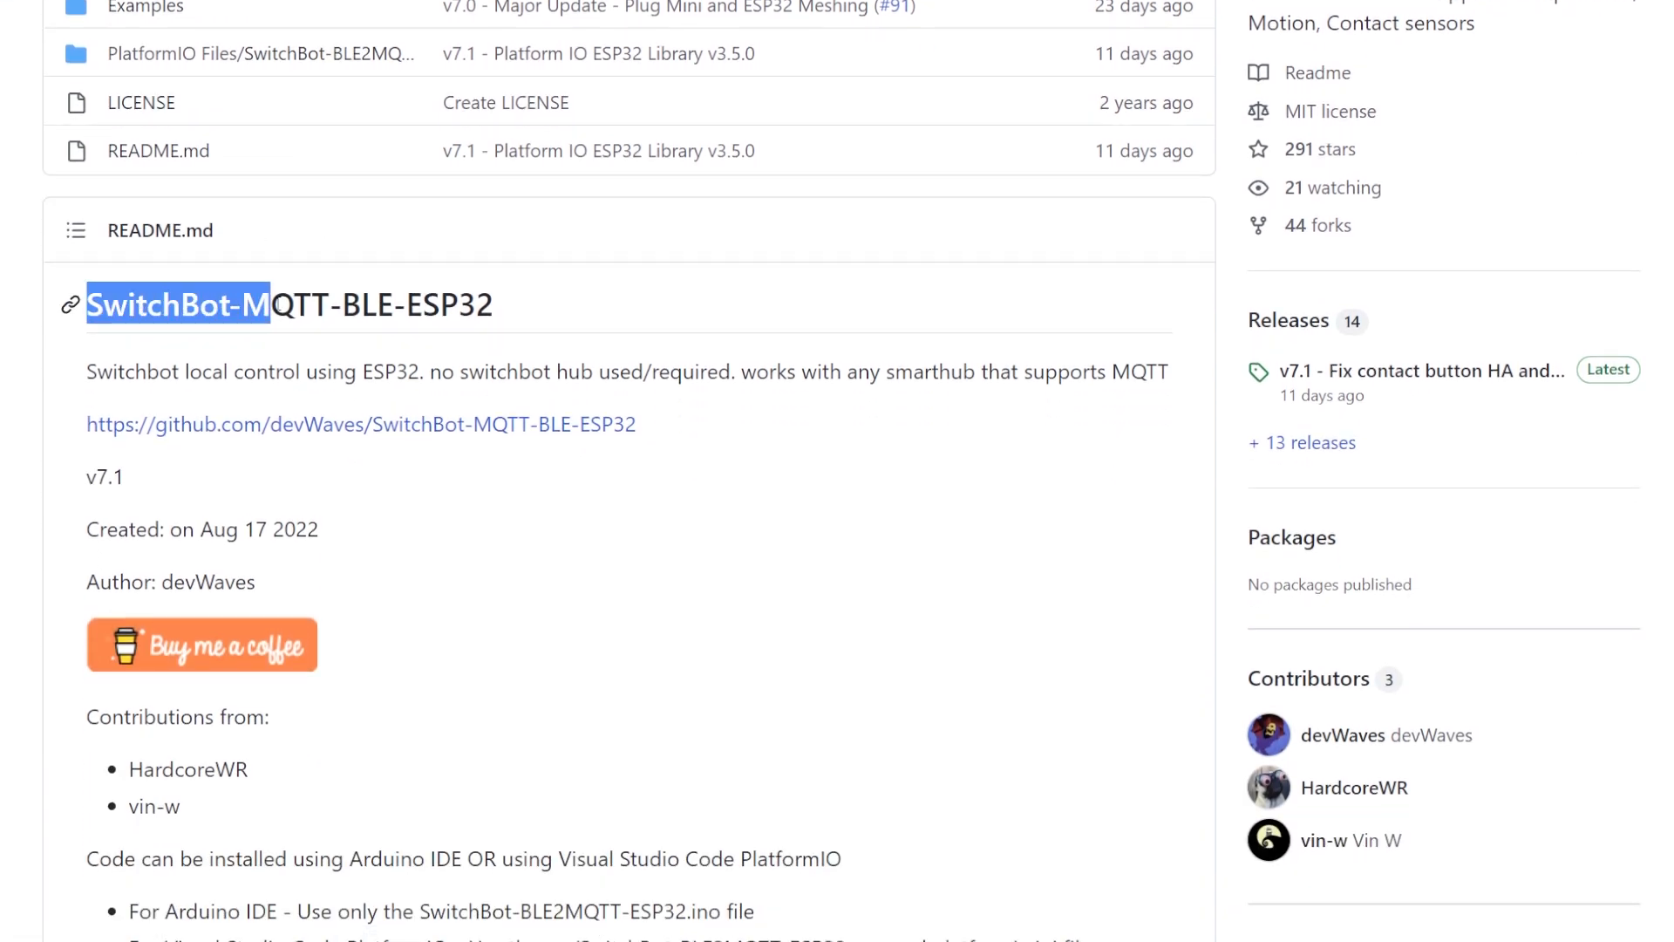
click(545, 302)
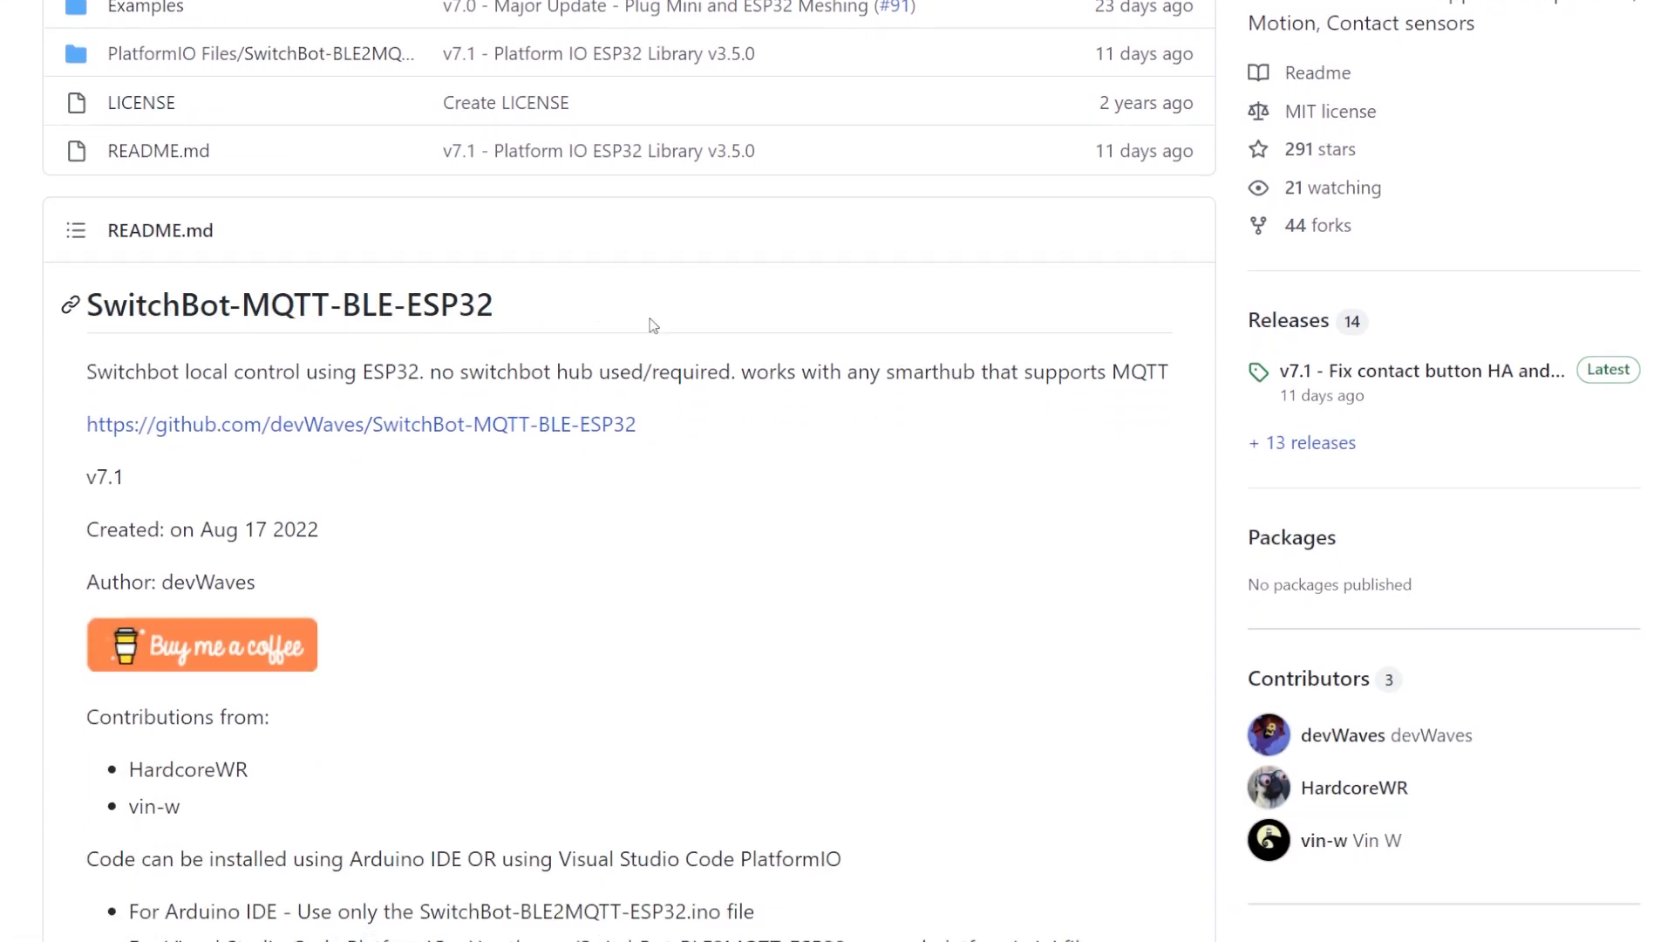
scroll(720, 352, down, 5)
scroll(722, 357, down, 5)
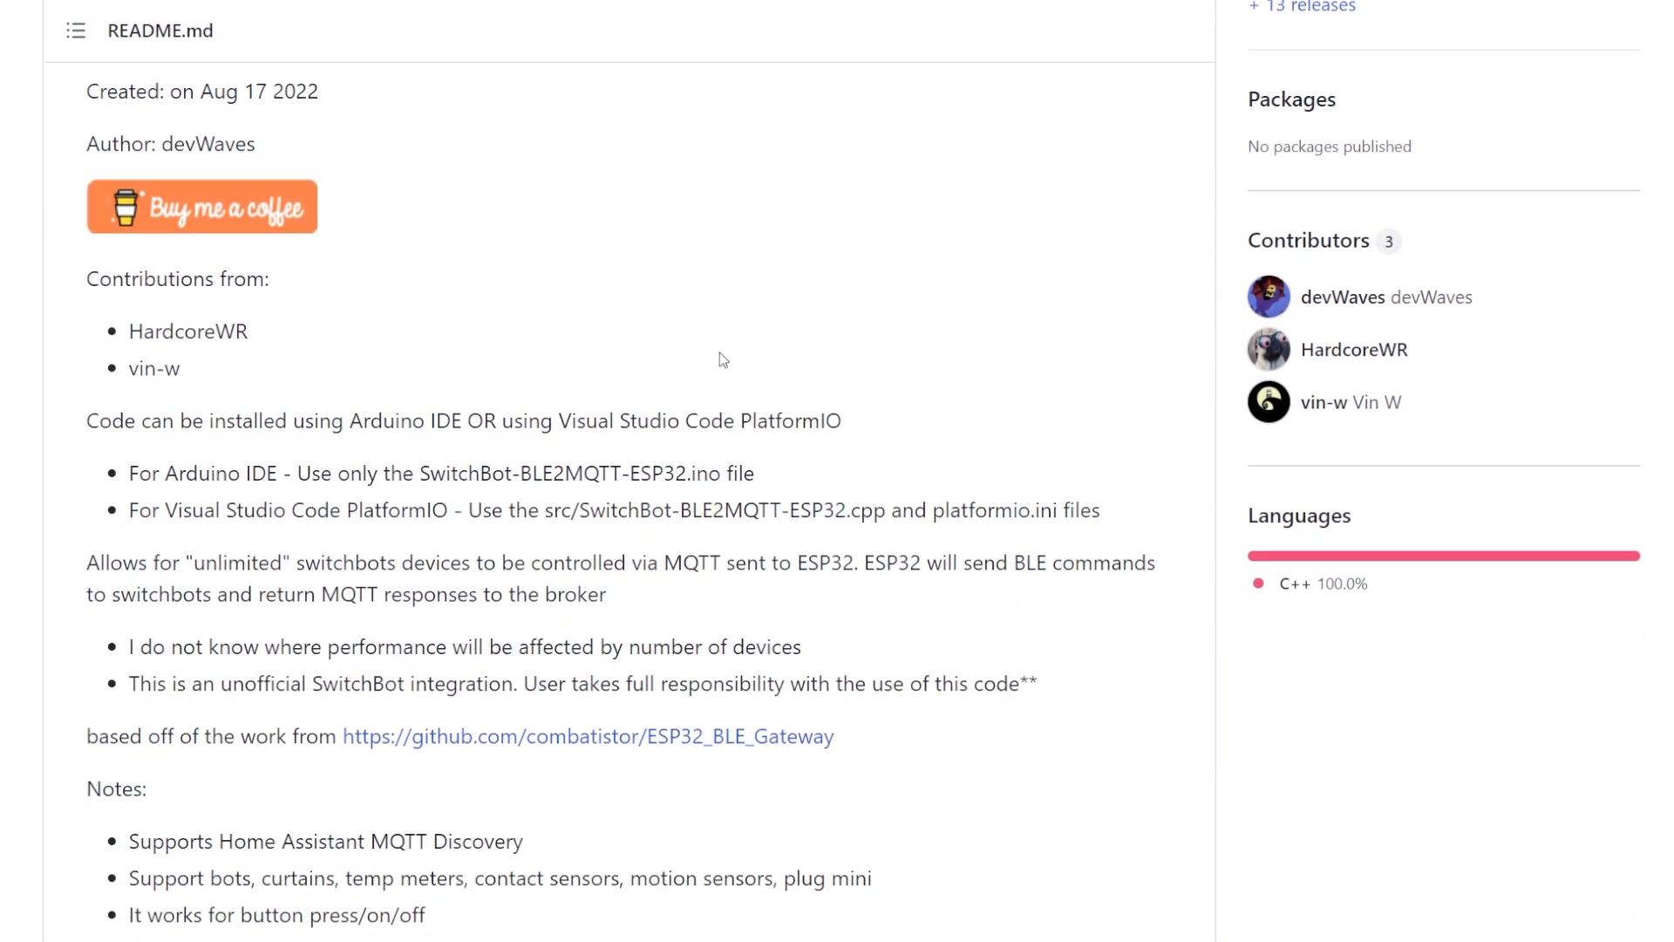
scroll(719, 352, down, 10)
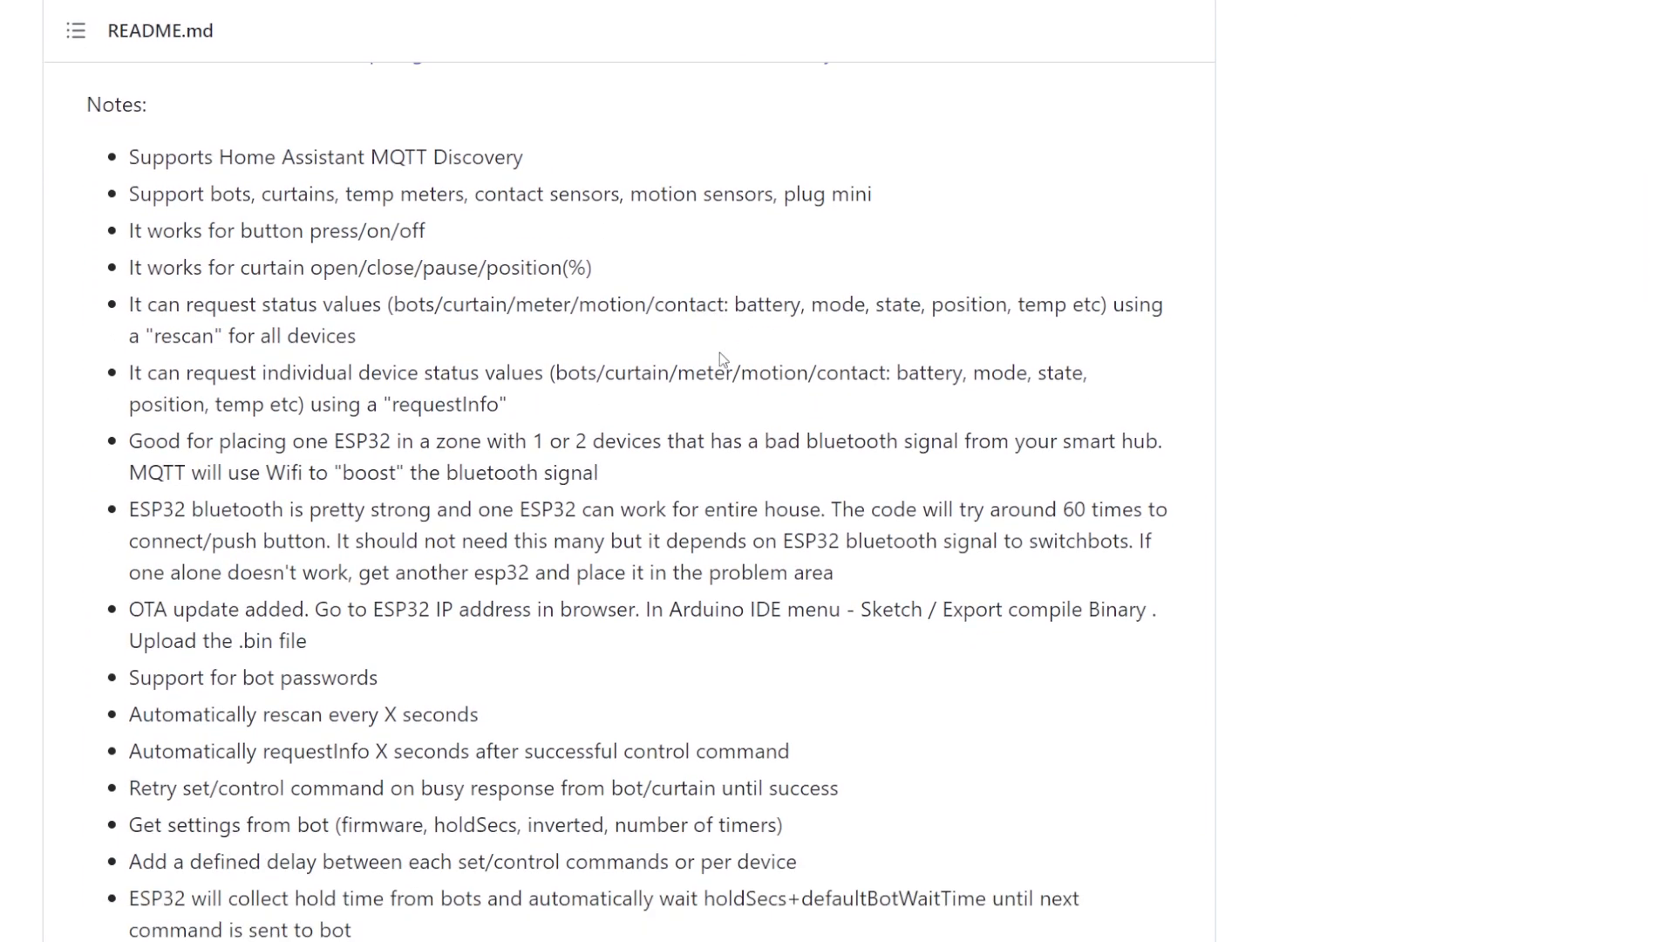
scroll(721, 352, down, 10)
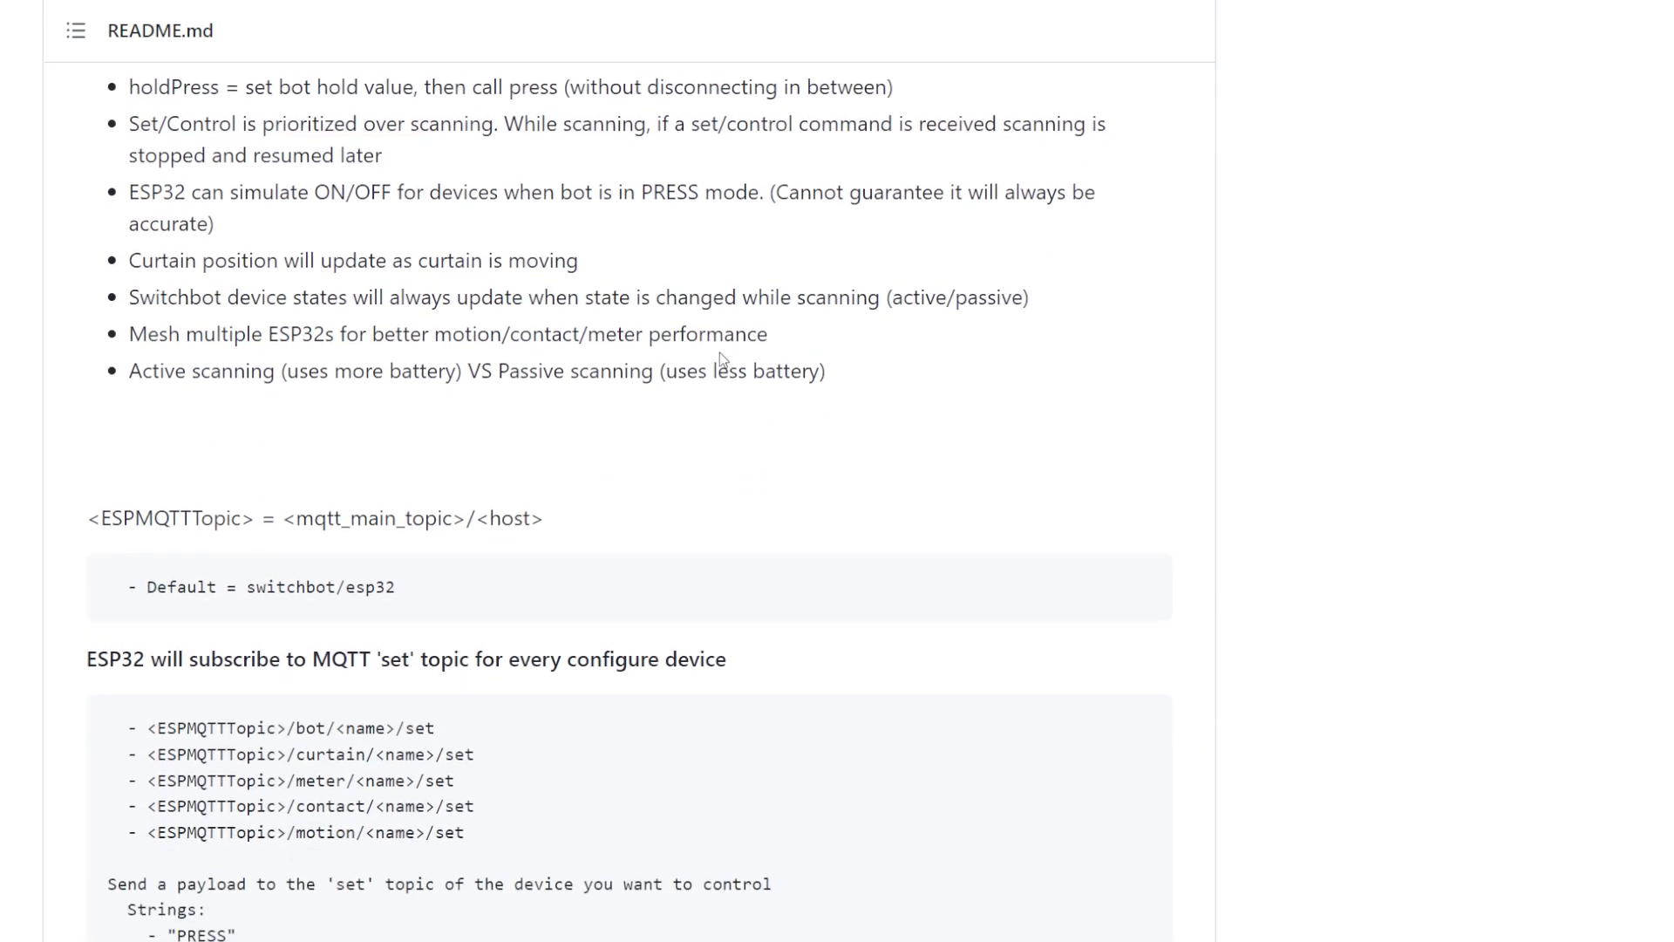
scroll(720, 352, down, 10)
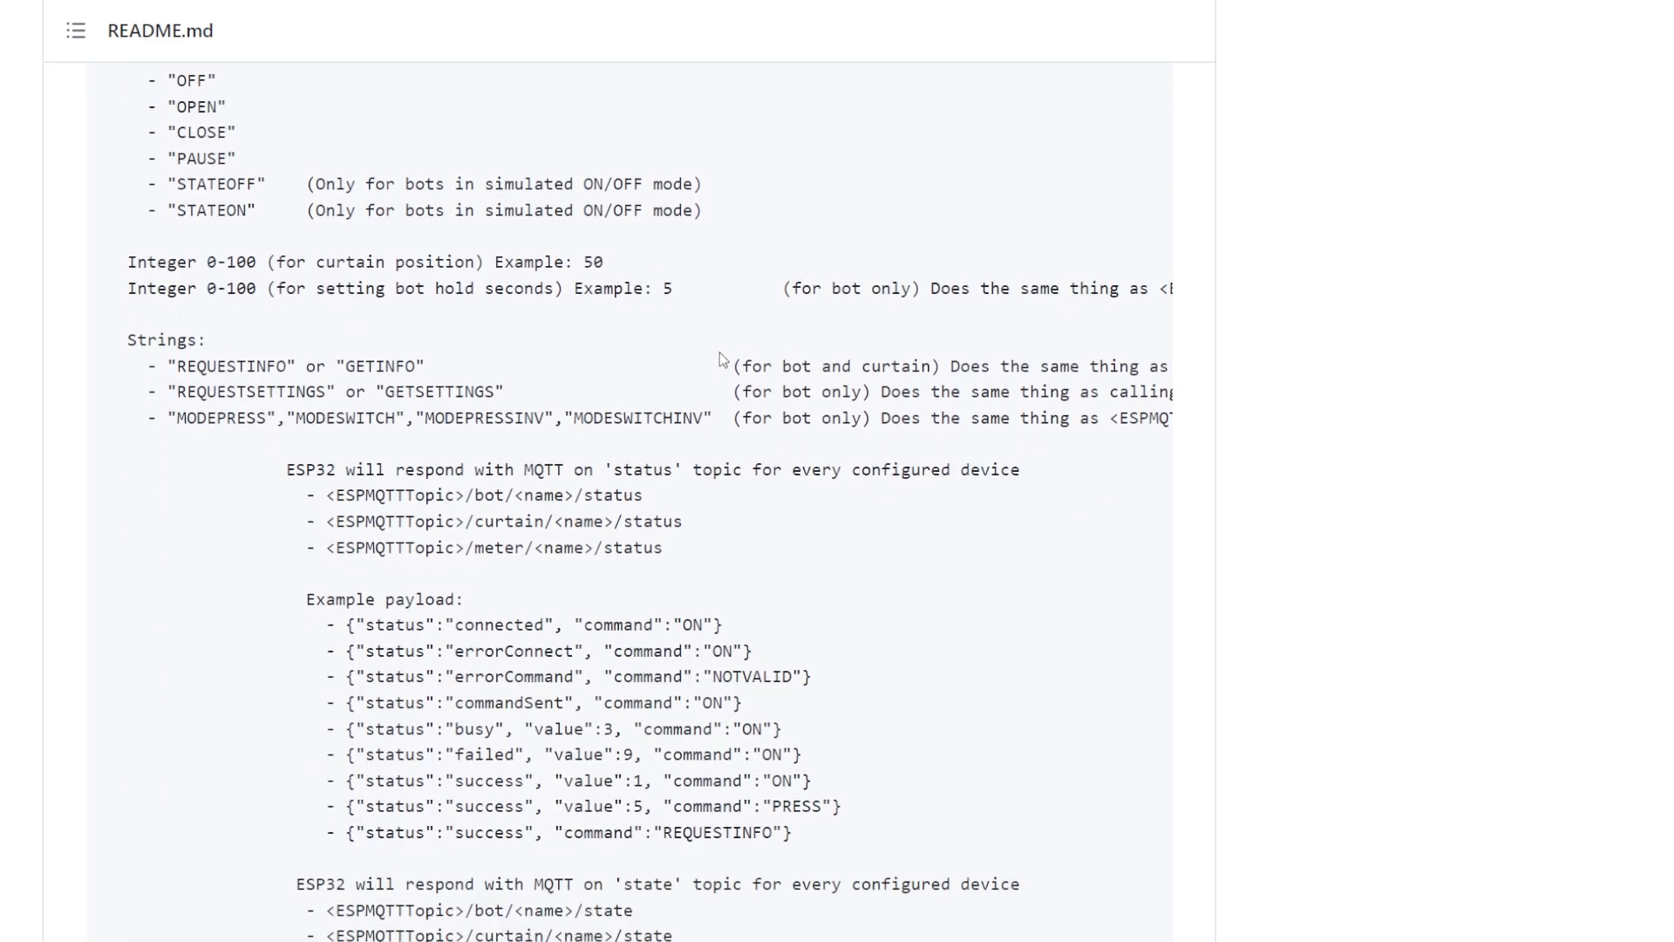
scroll(719, 352, down, 6)
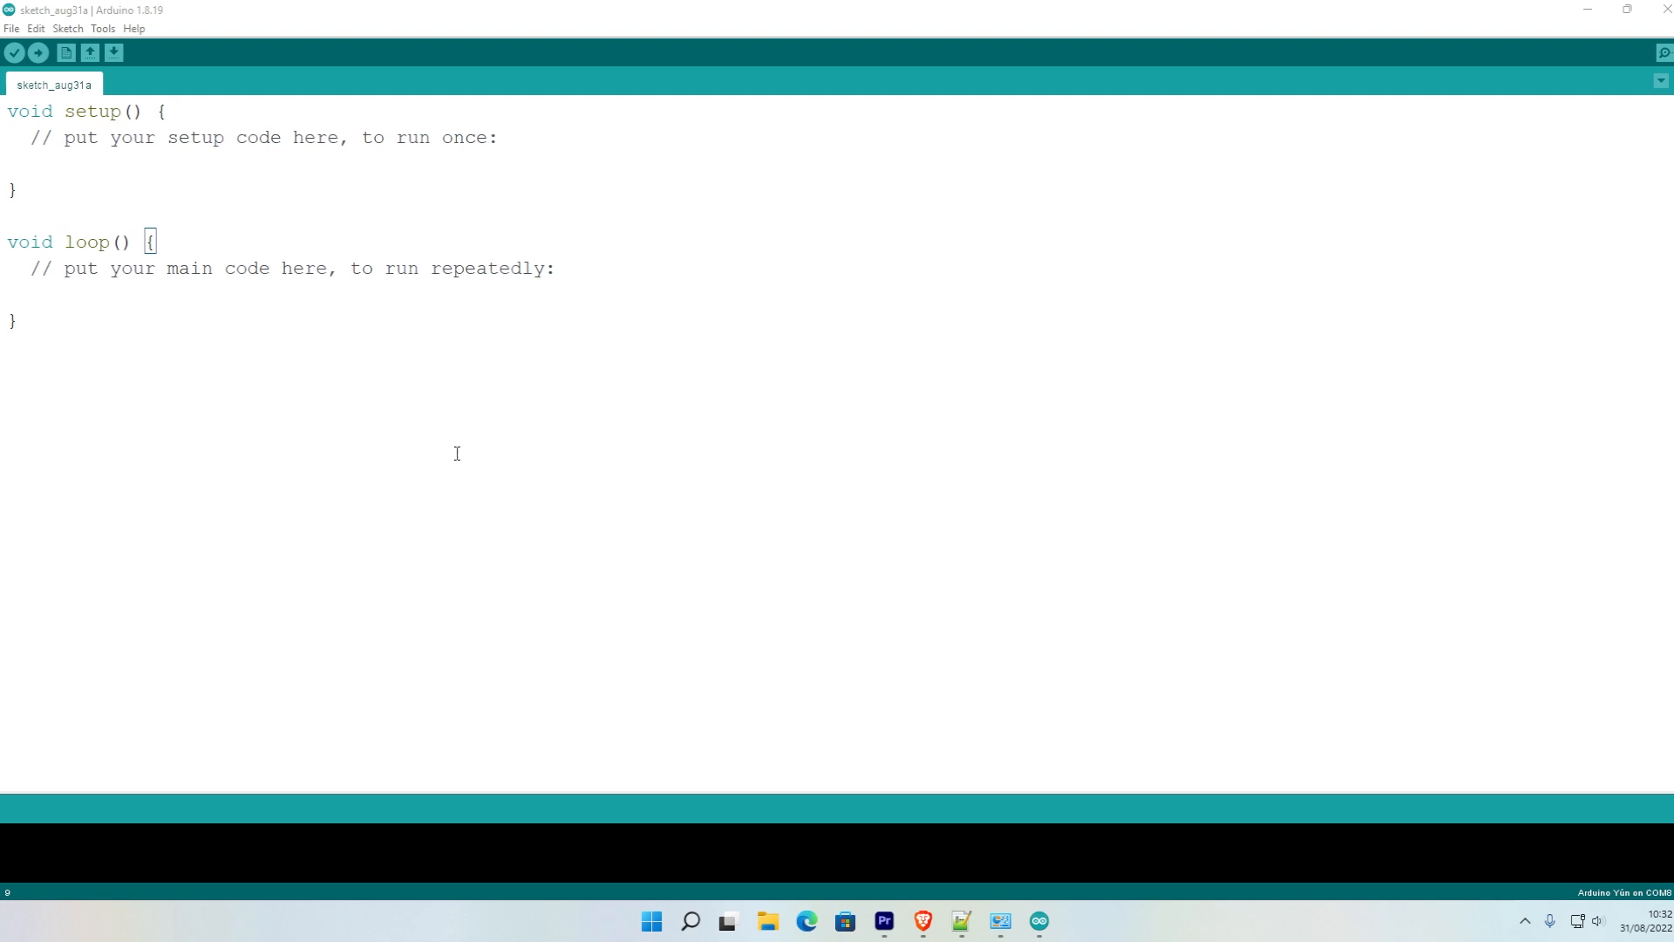
click(11, 29)
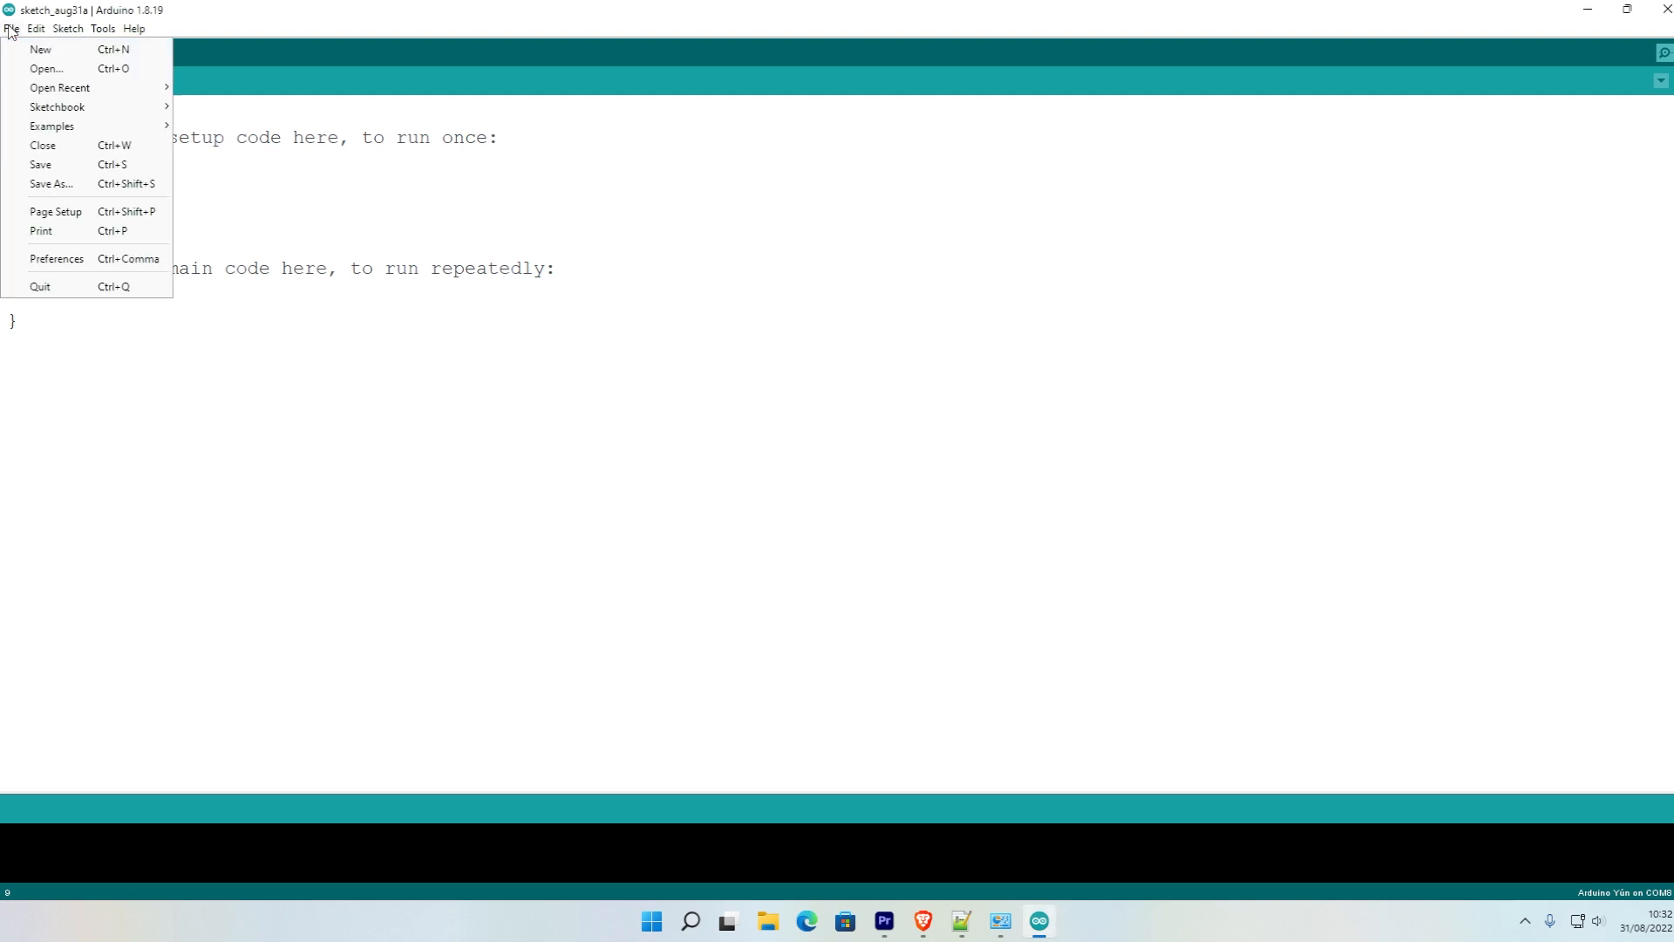
click(57, 259)
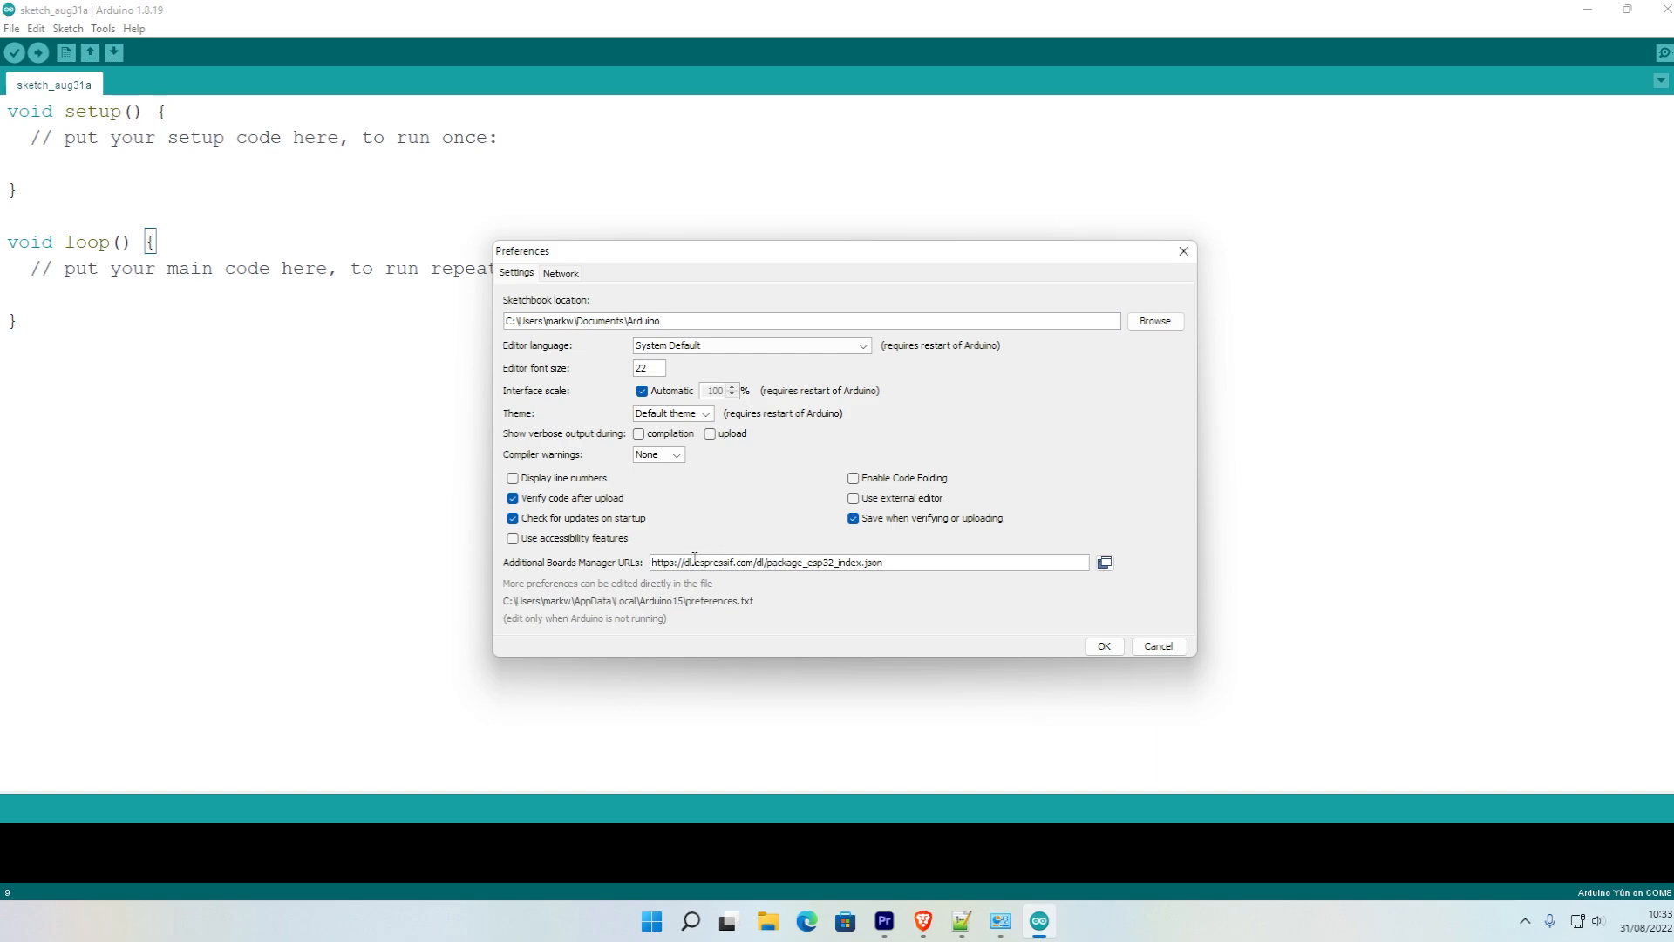
click(651, 562)
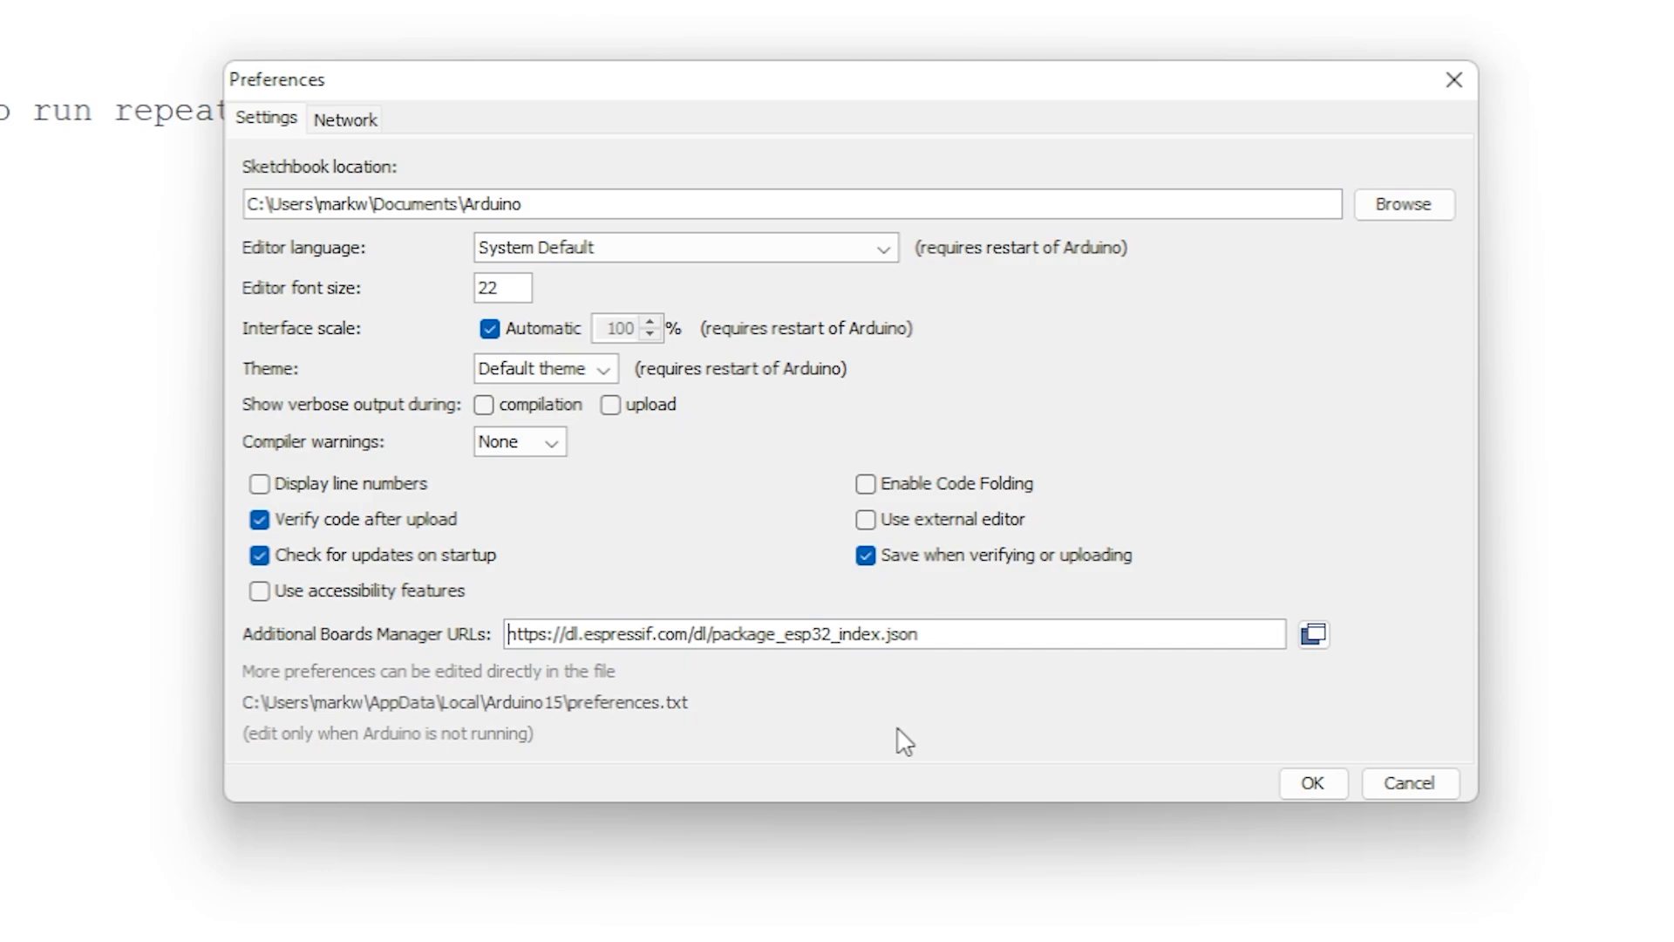
text(https://raw.githubusercontent.com/espressif/arduino-esp32/gh-pages/package_esp32_index.json)
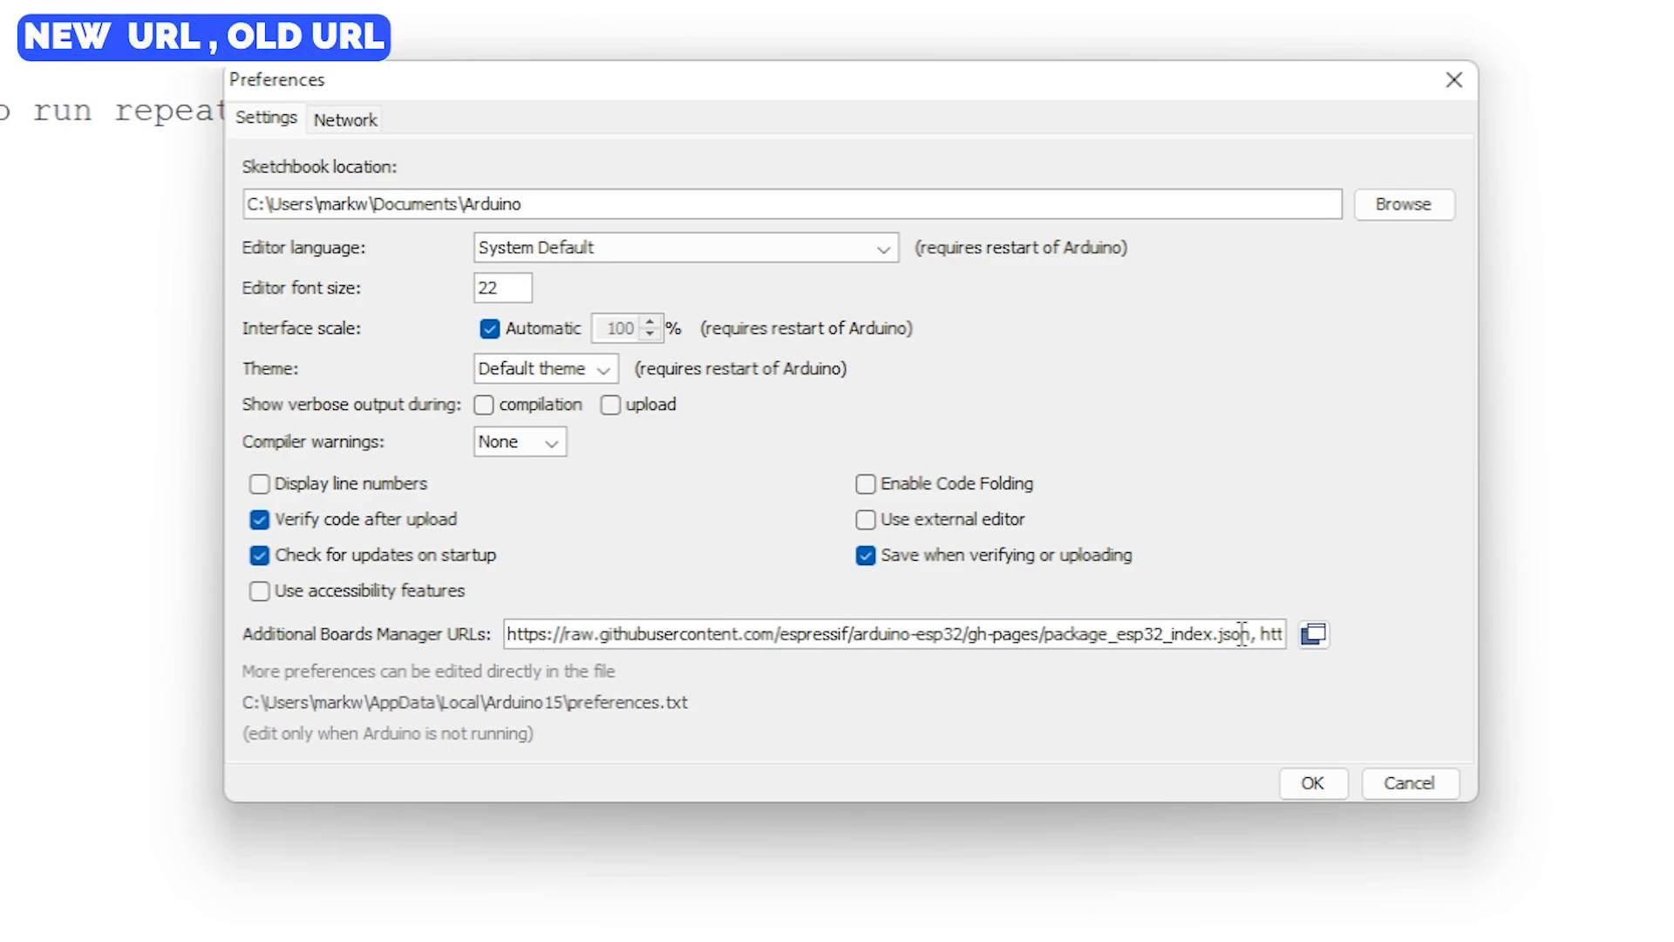
drag(1260, 637, 1299, 637)
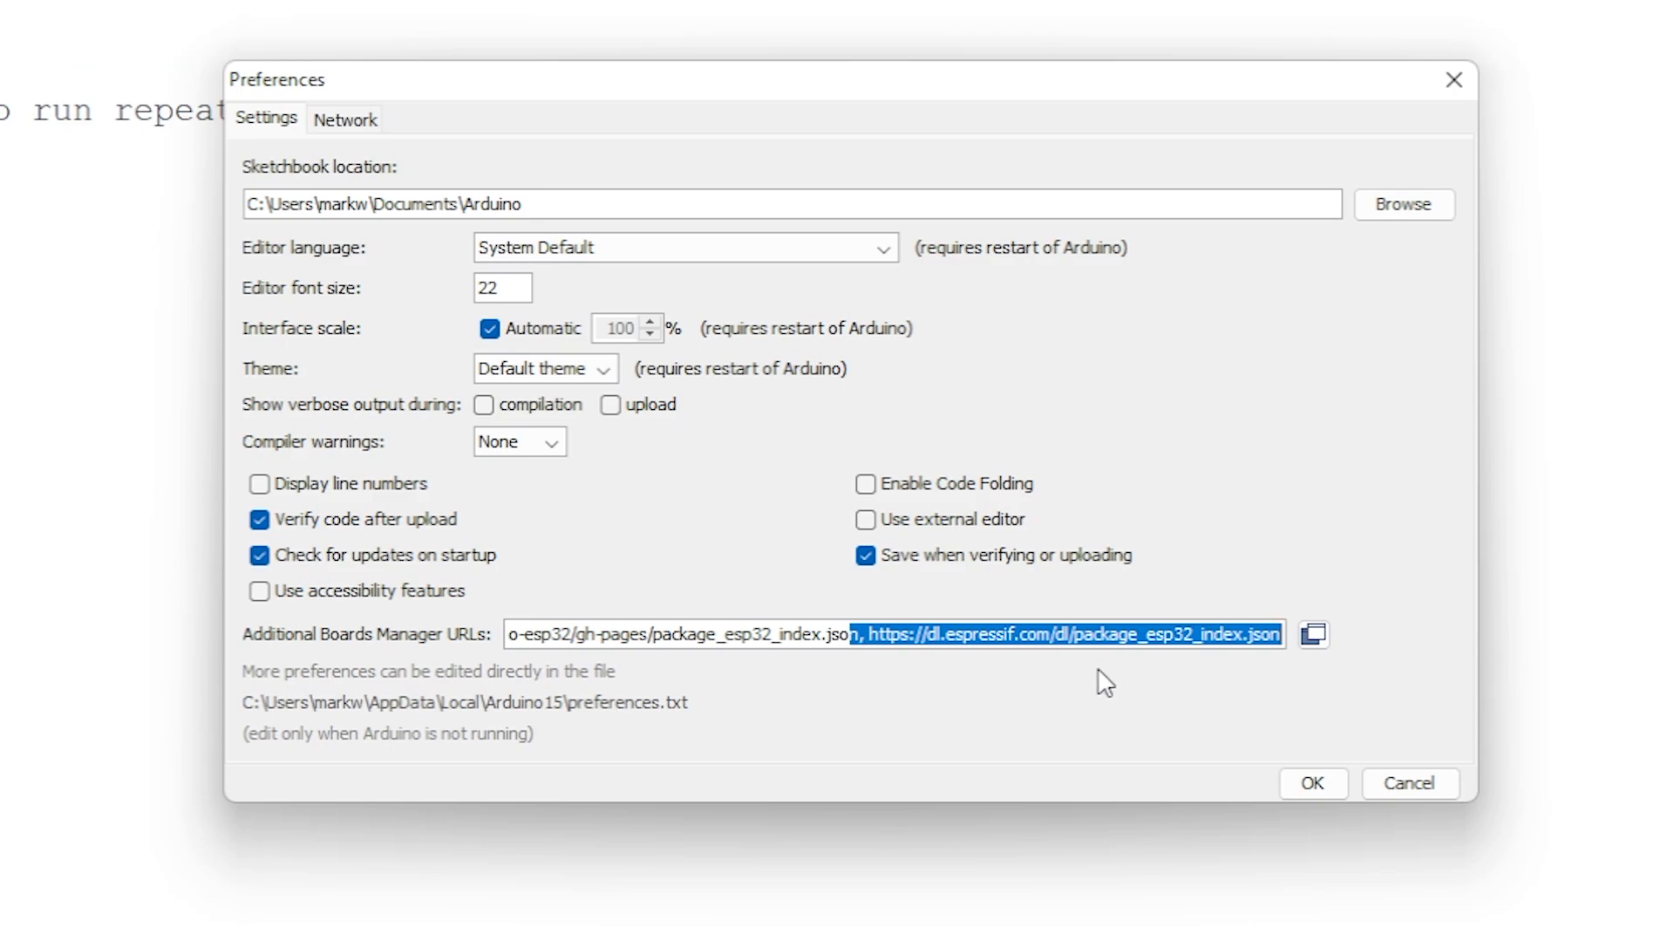
click(855, 645)
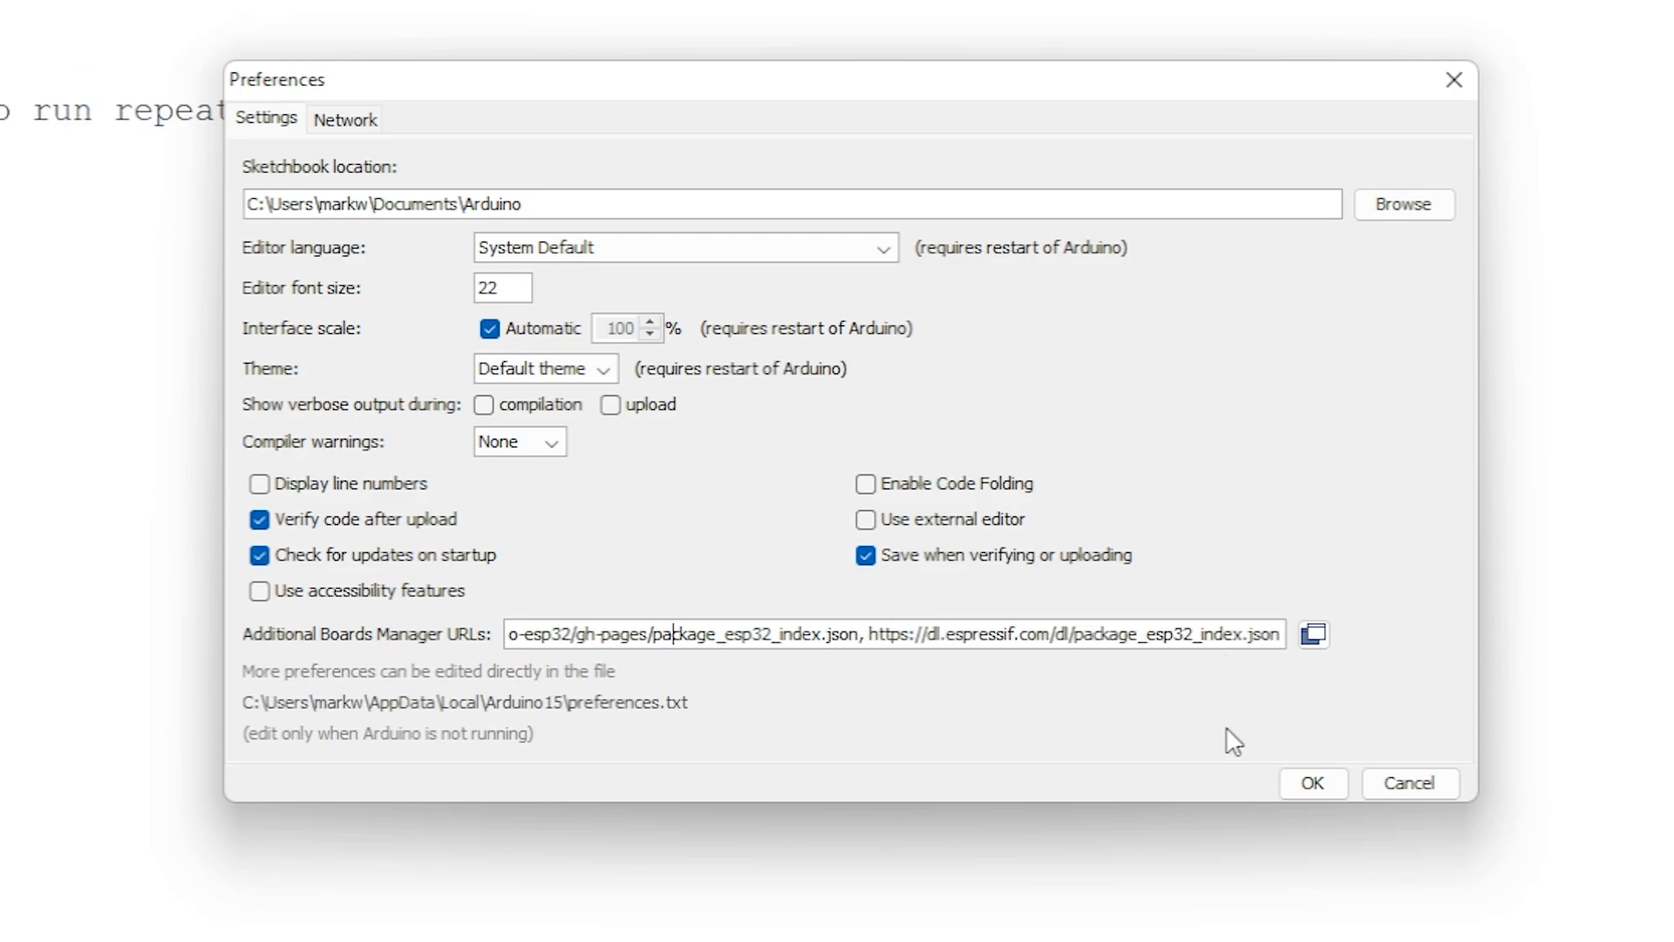
click(1326, 787)
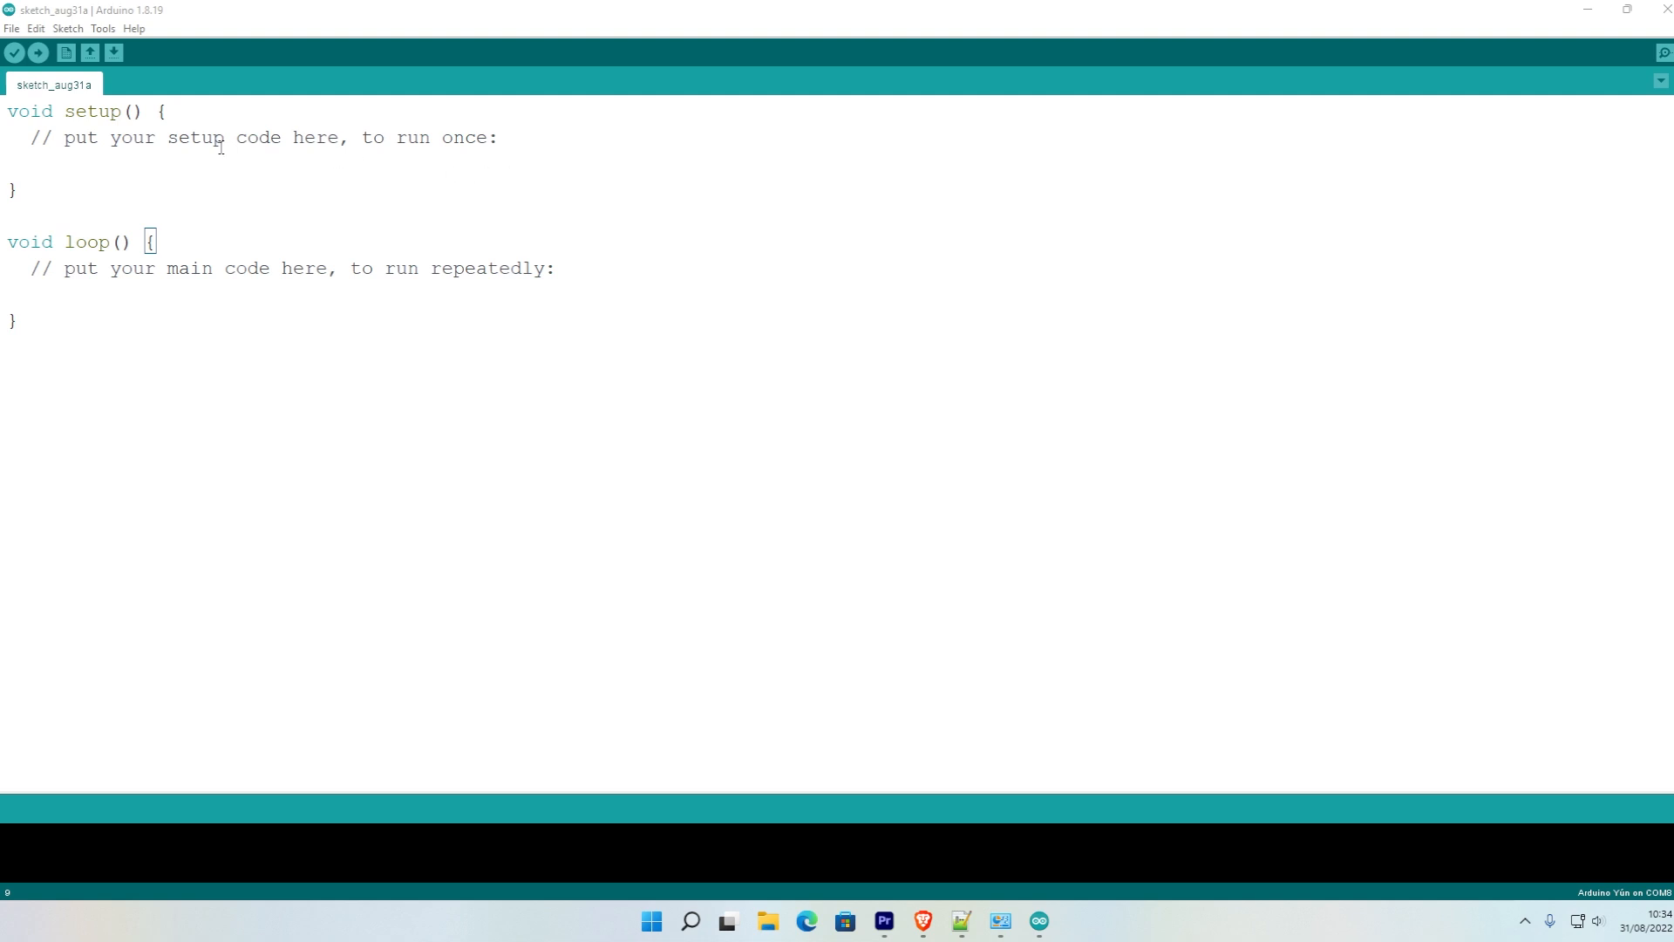
Step: Find the esp32 package by Espressif Systems in the Boards Manager and install version 2.0.4
click(104, 29)
mouse_move(327, 204)
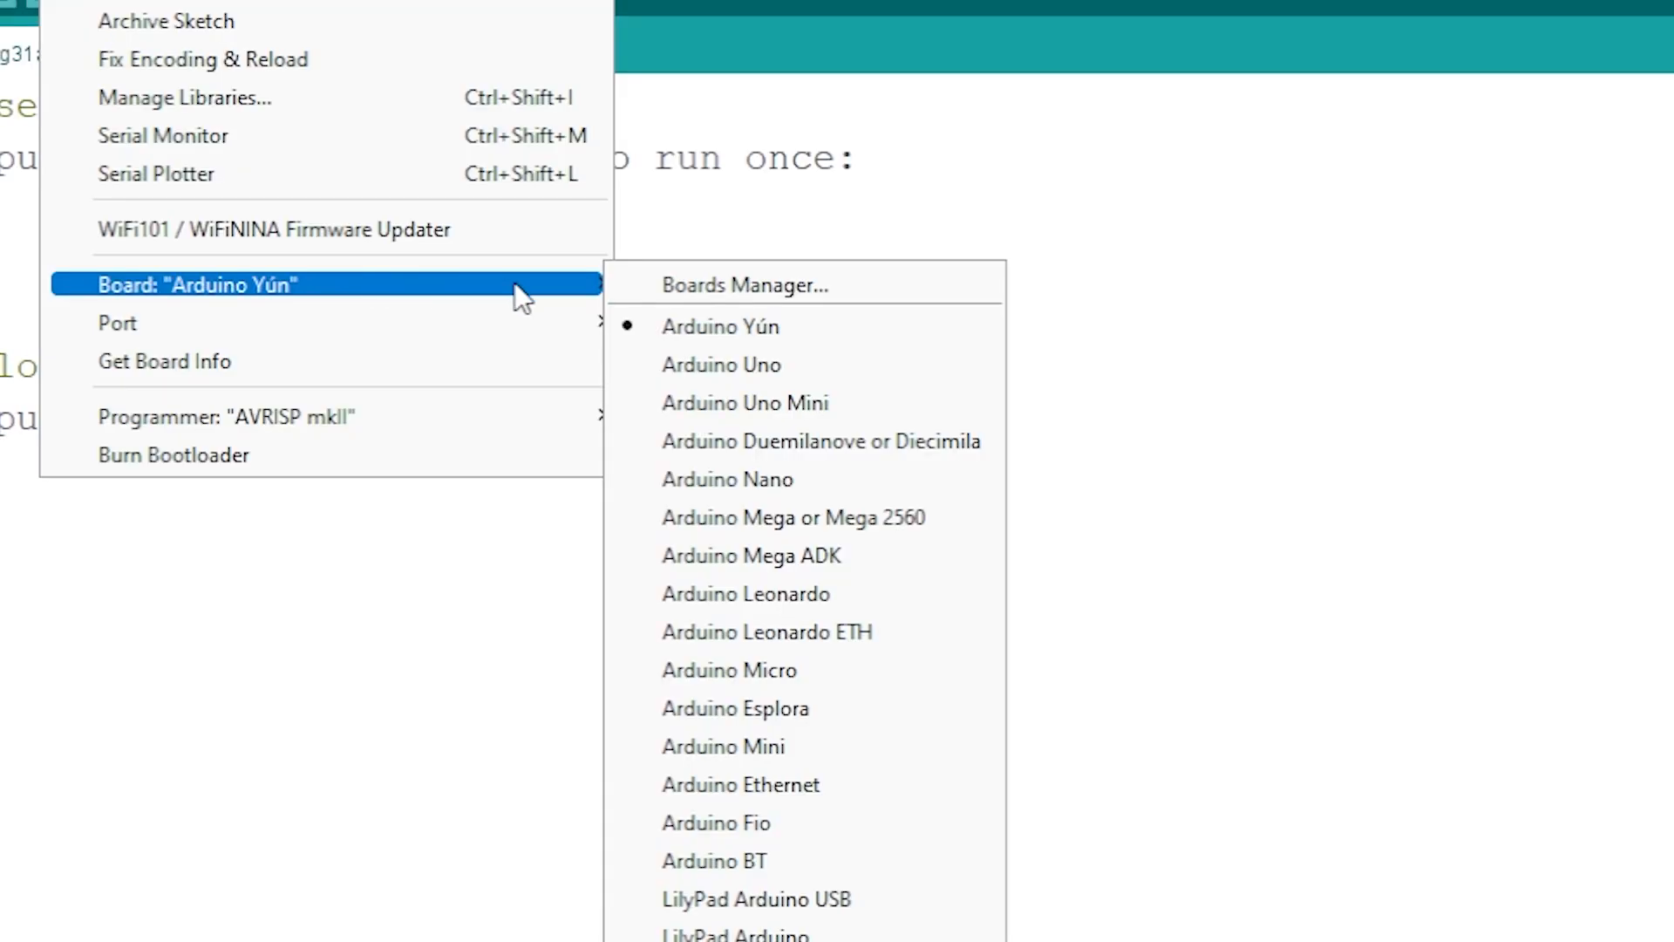
click(952, 284)
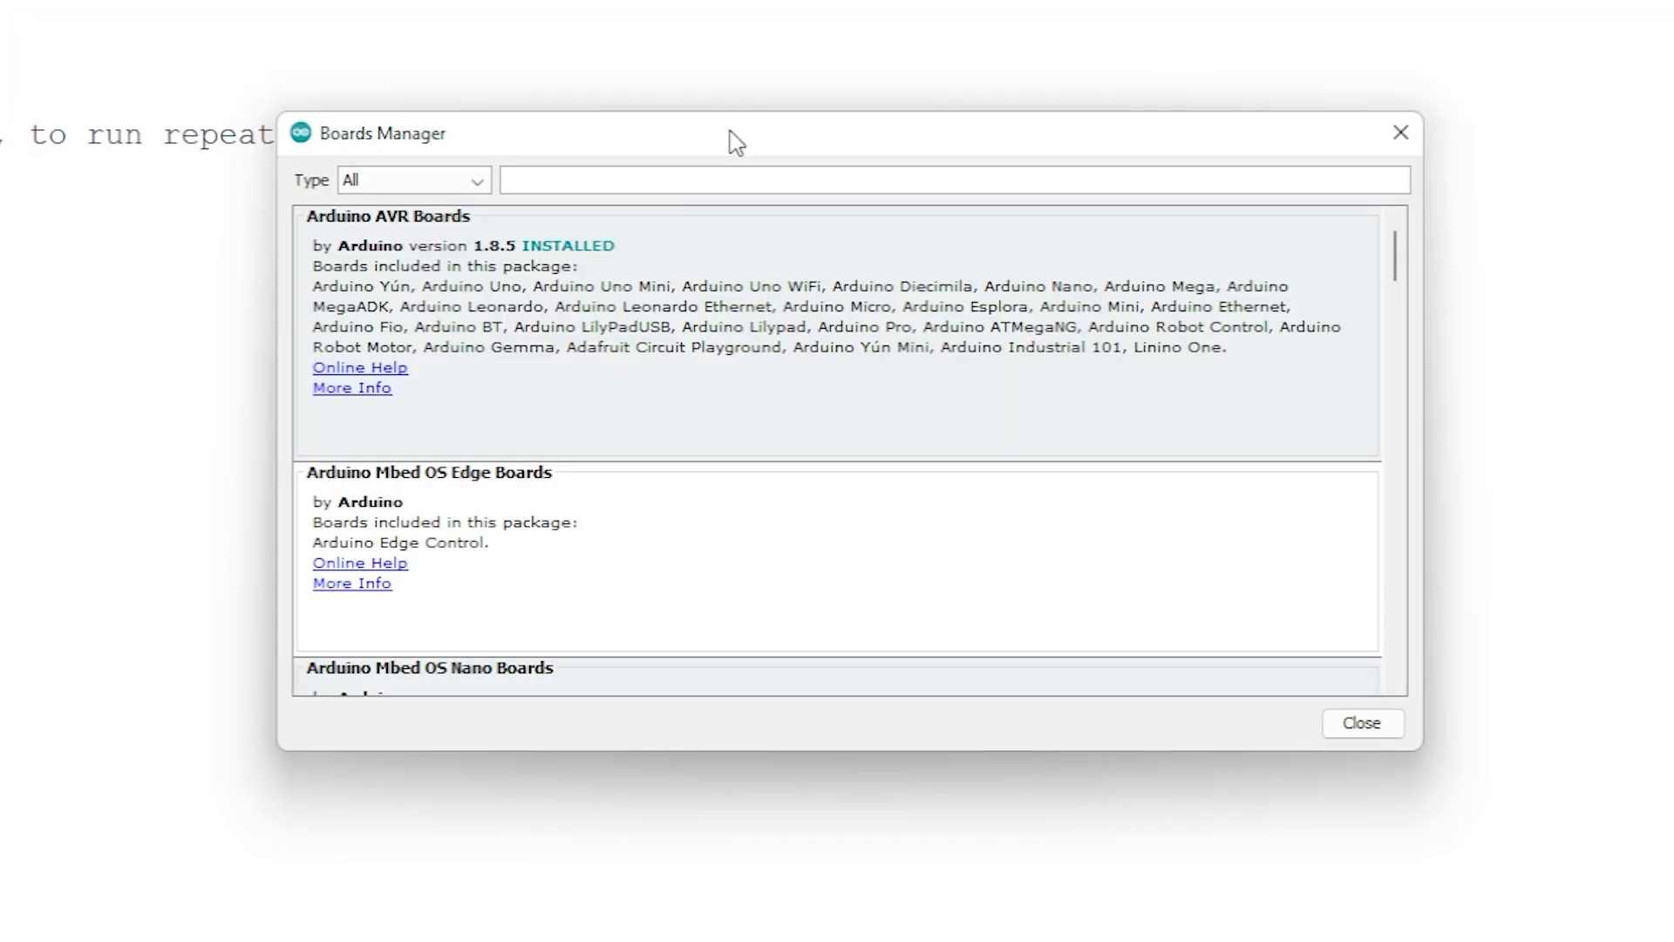
text(esp)
mouse_move(688, 357)
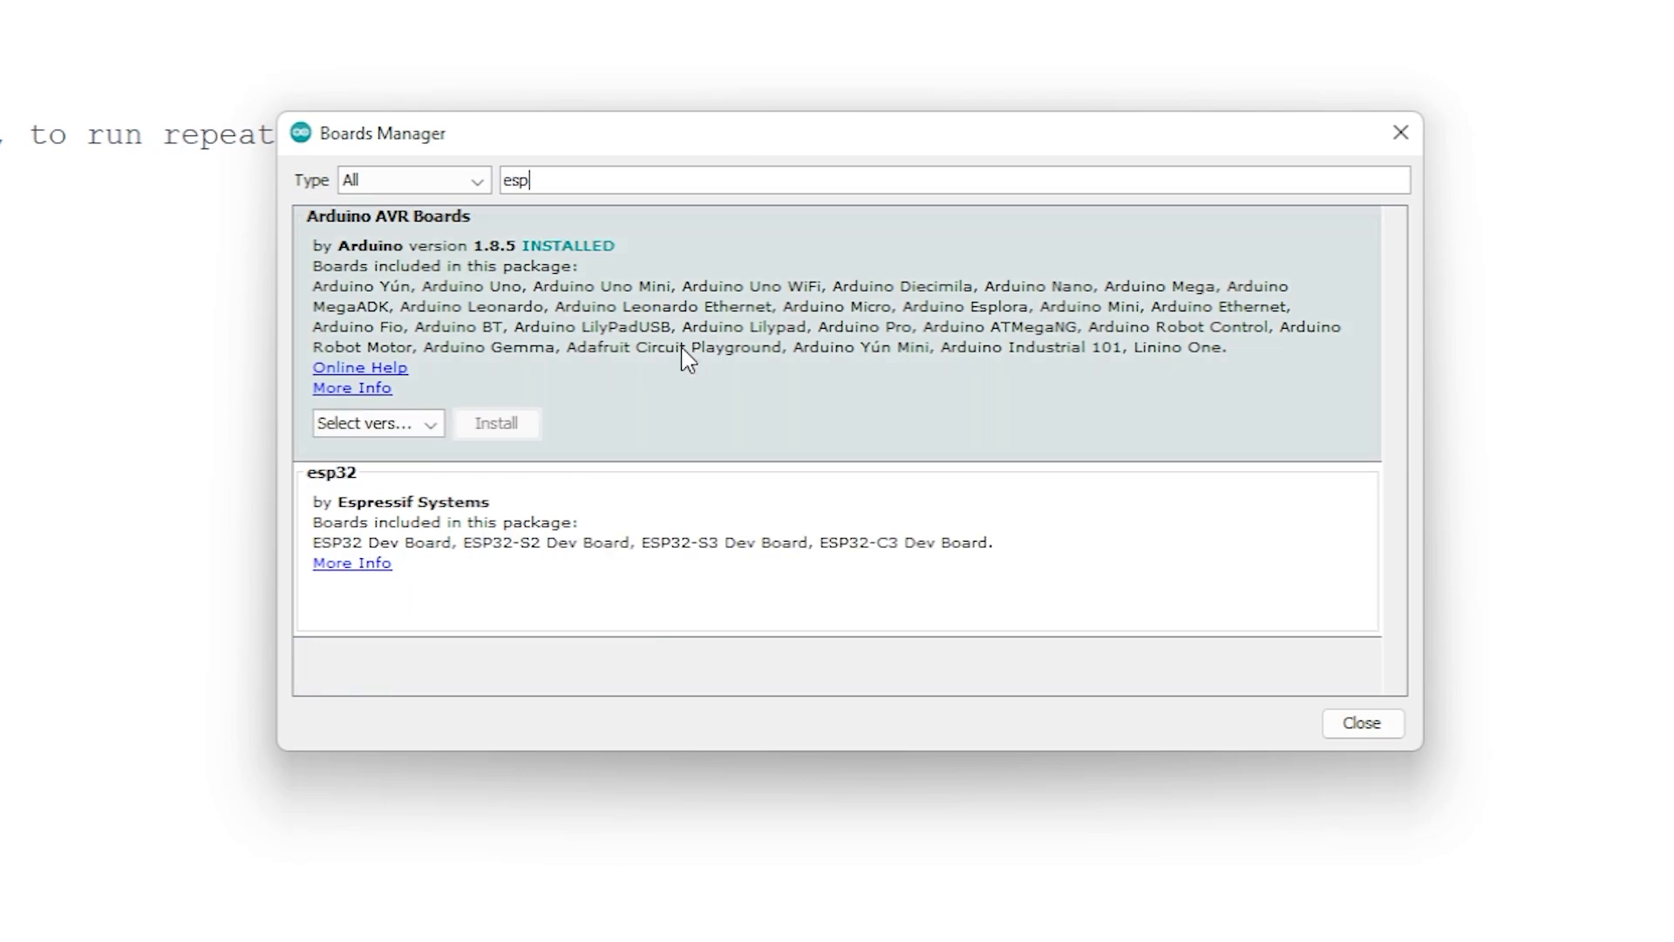
mouse_move(636, 553)
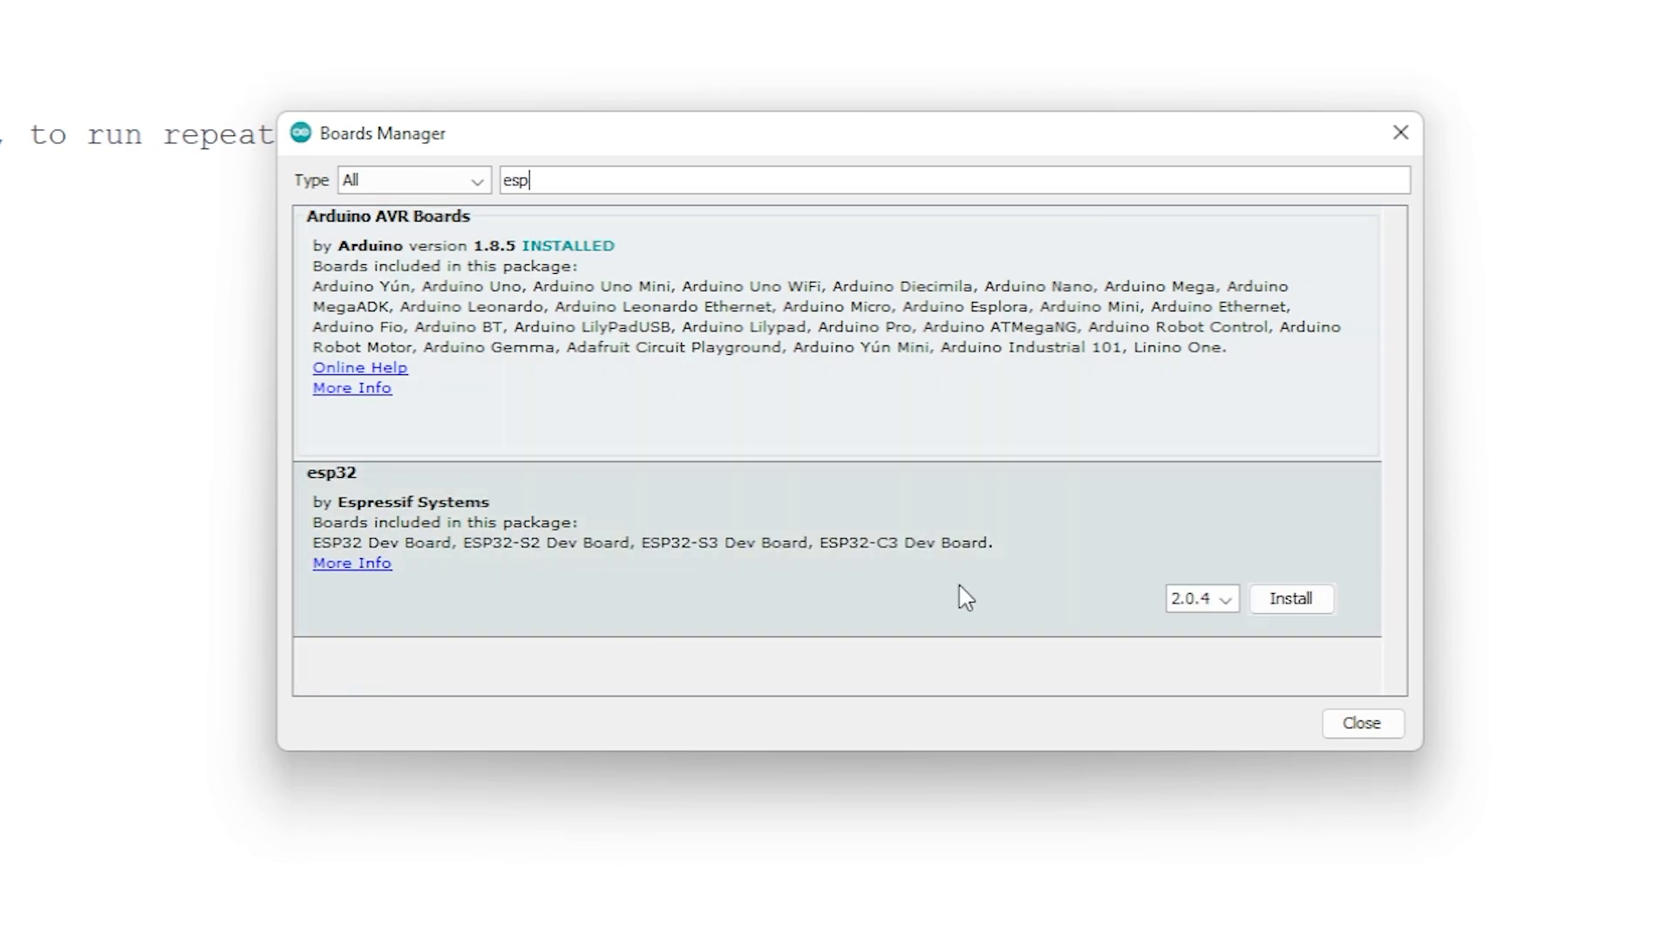
click(1293, 602)
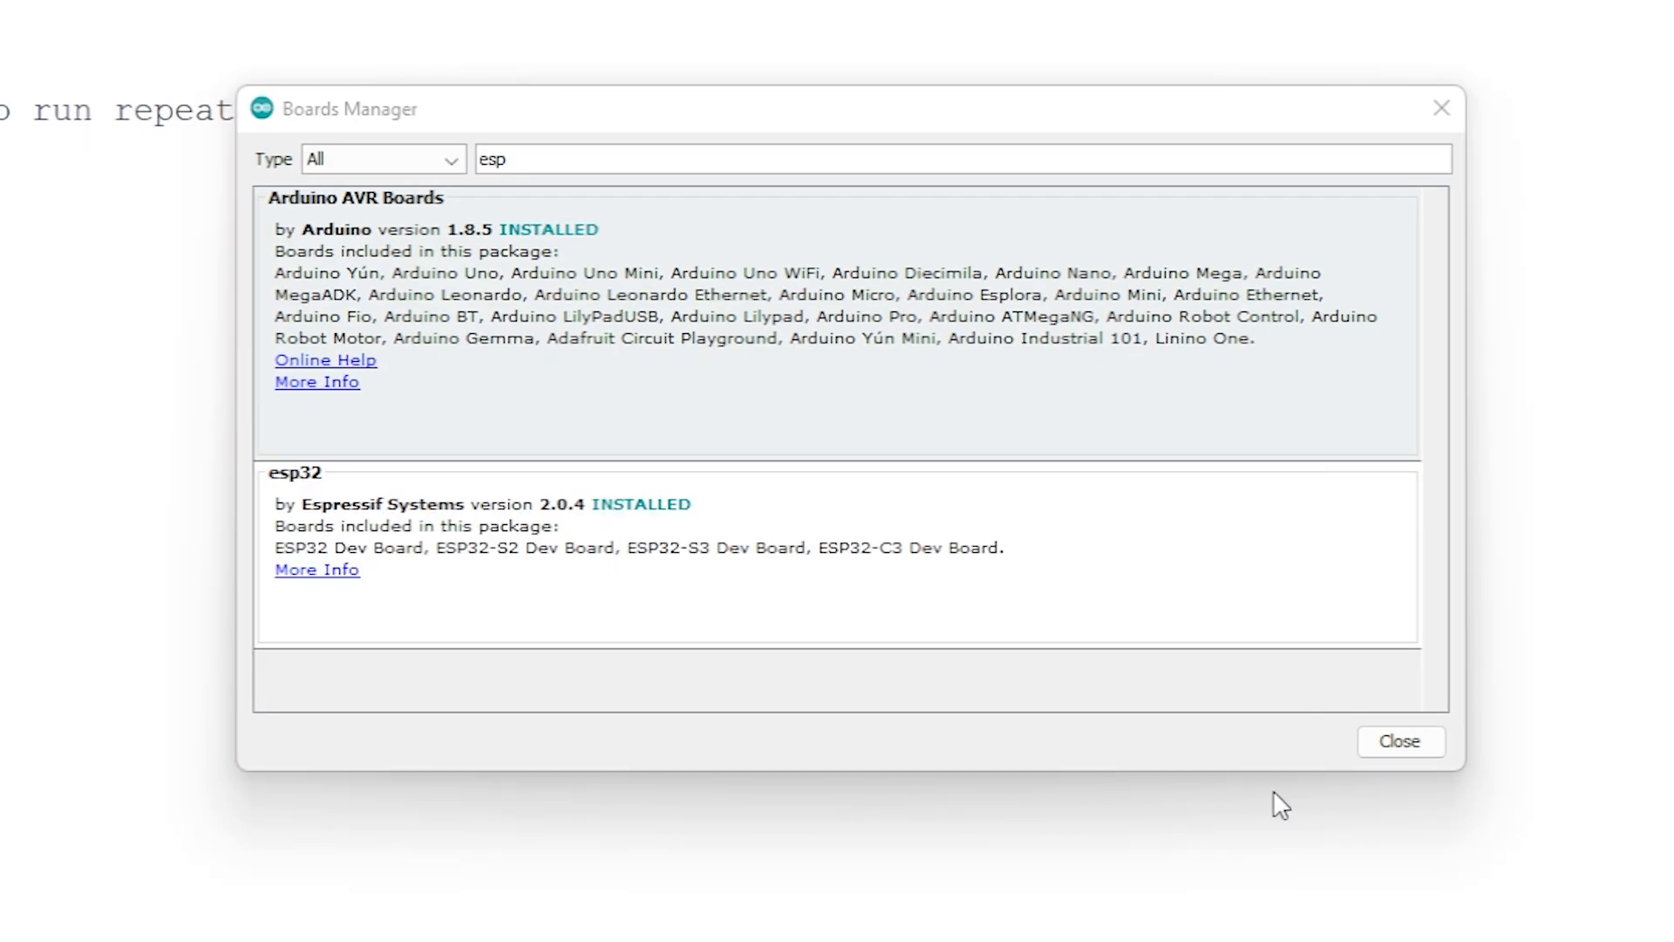
click(1417, 743)
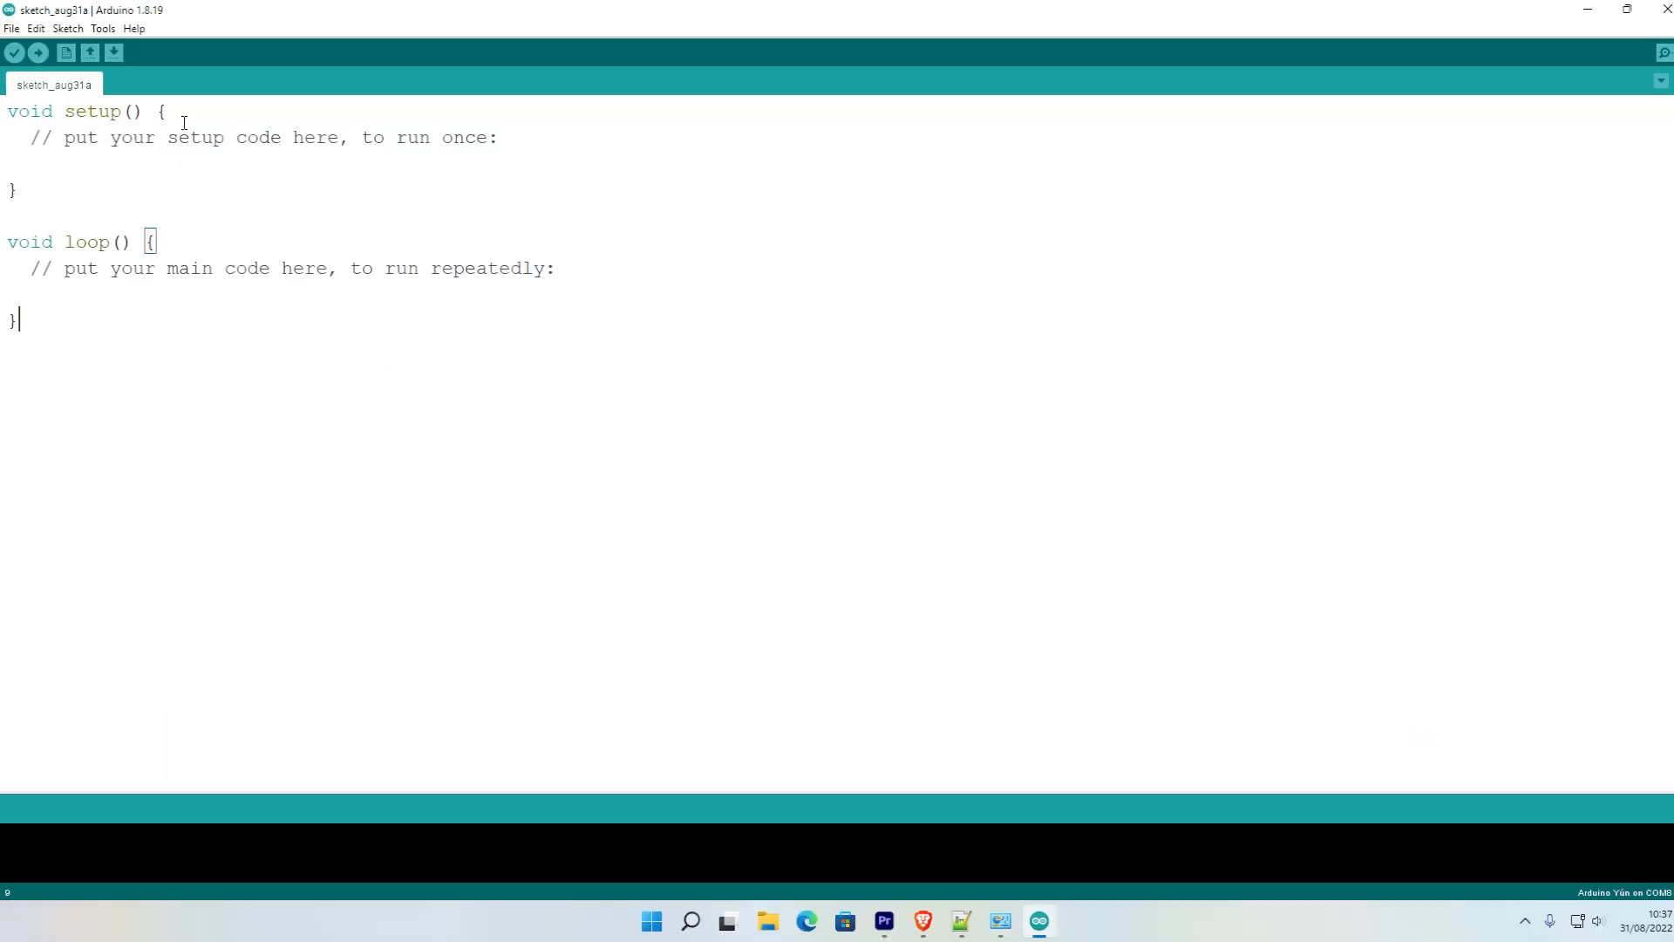
Step: Set the target board to ESP32-WROOM-DA Module from the ESP32 Arduino boards
click(103, 28)
mouse_move(282, 205)
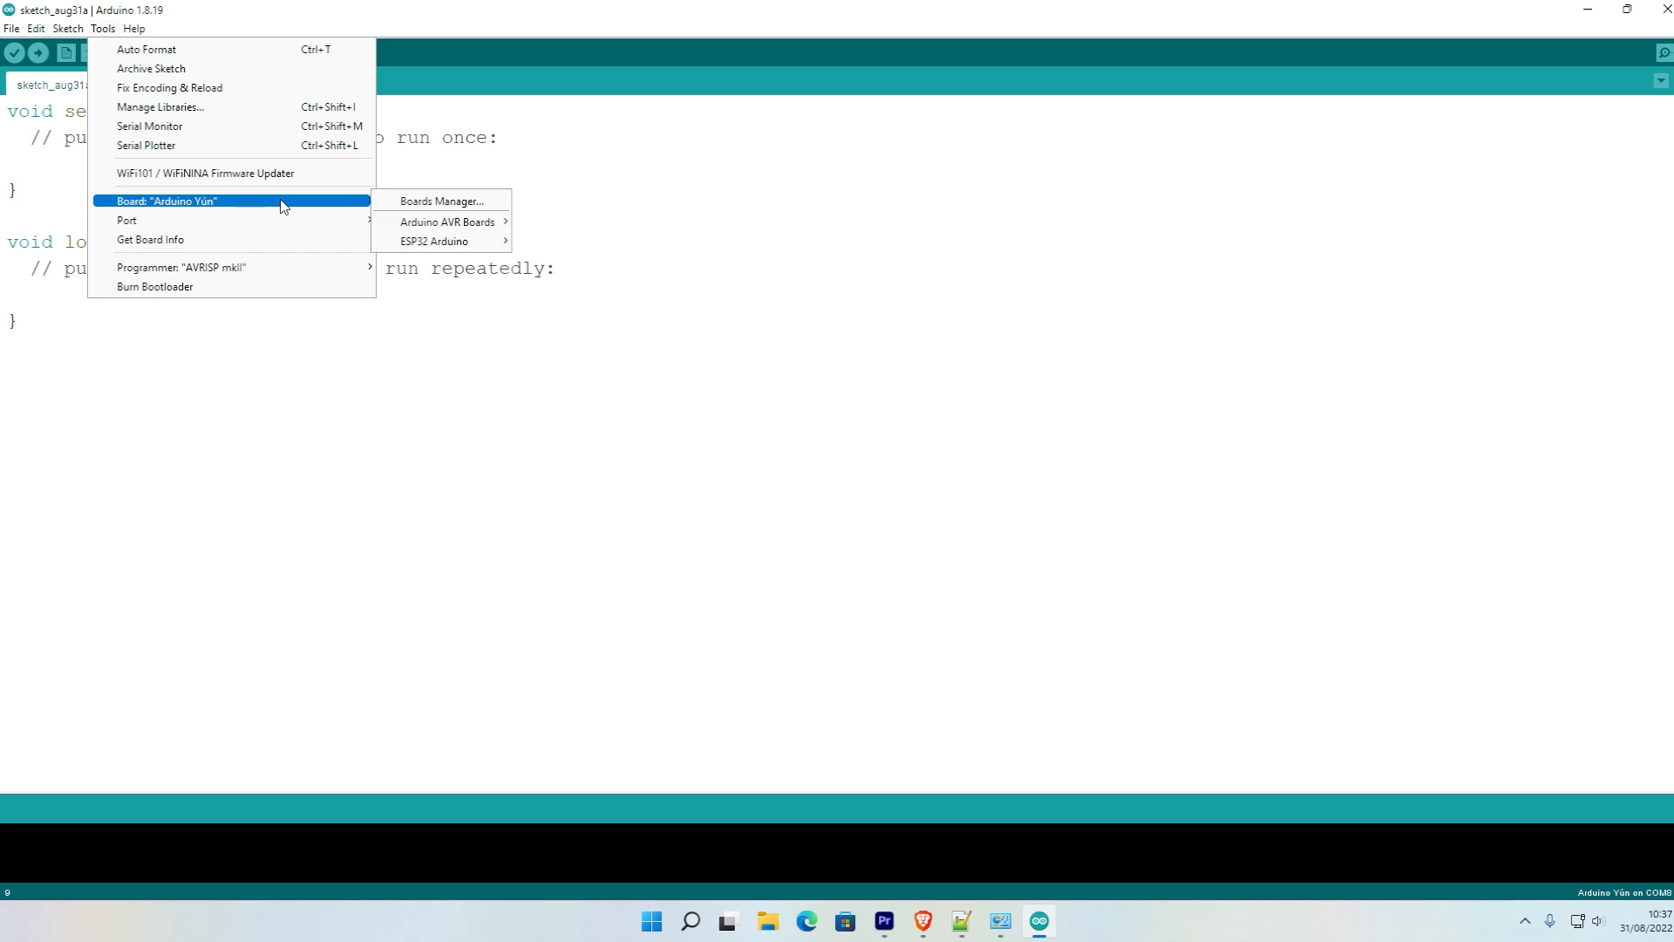
mouse_move(421, 246)
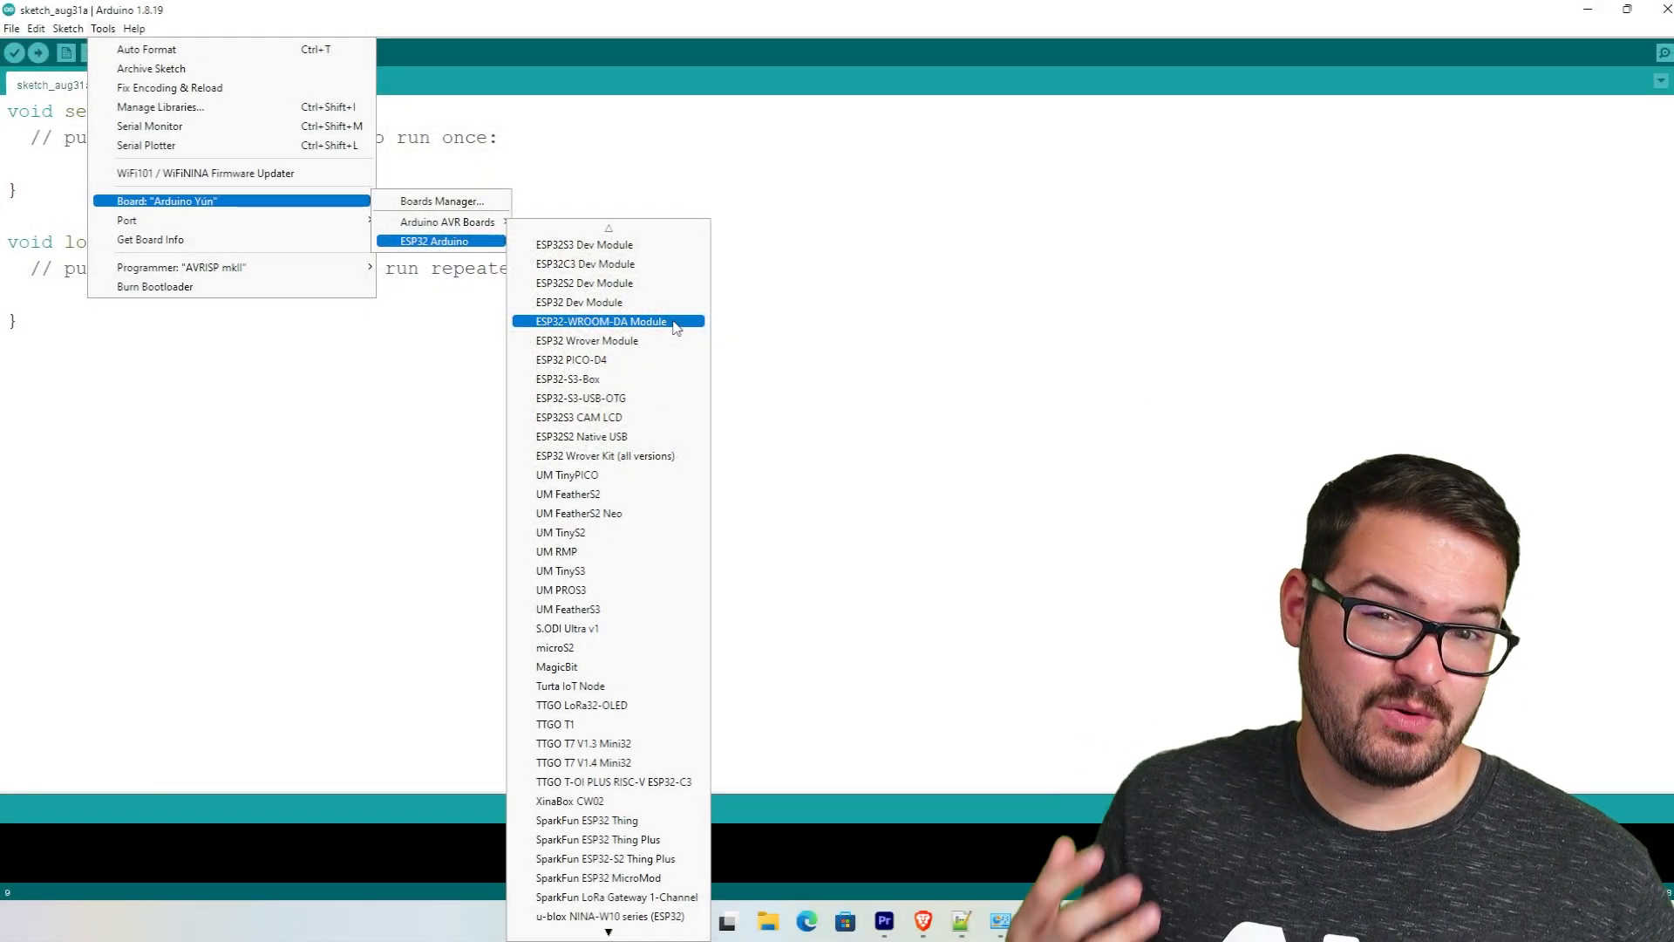
scroll(636, 474, down, 4)
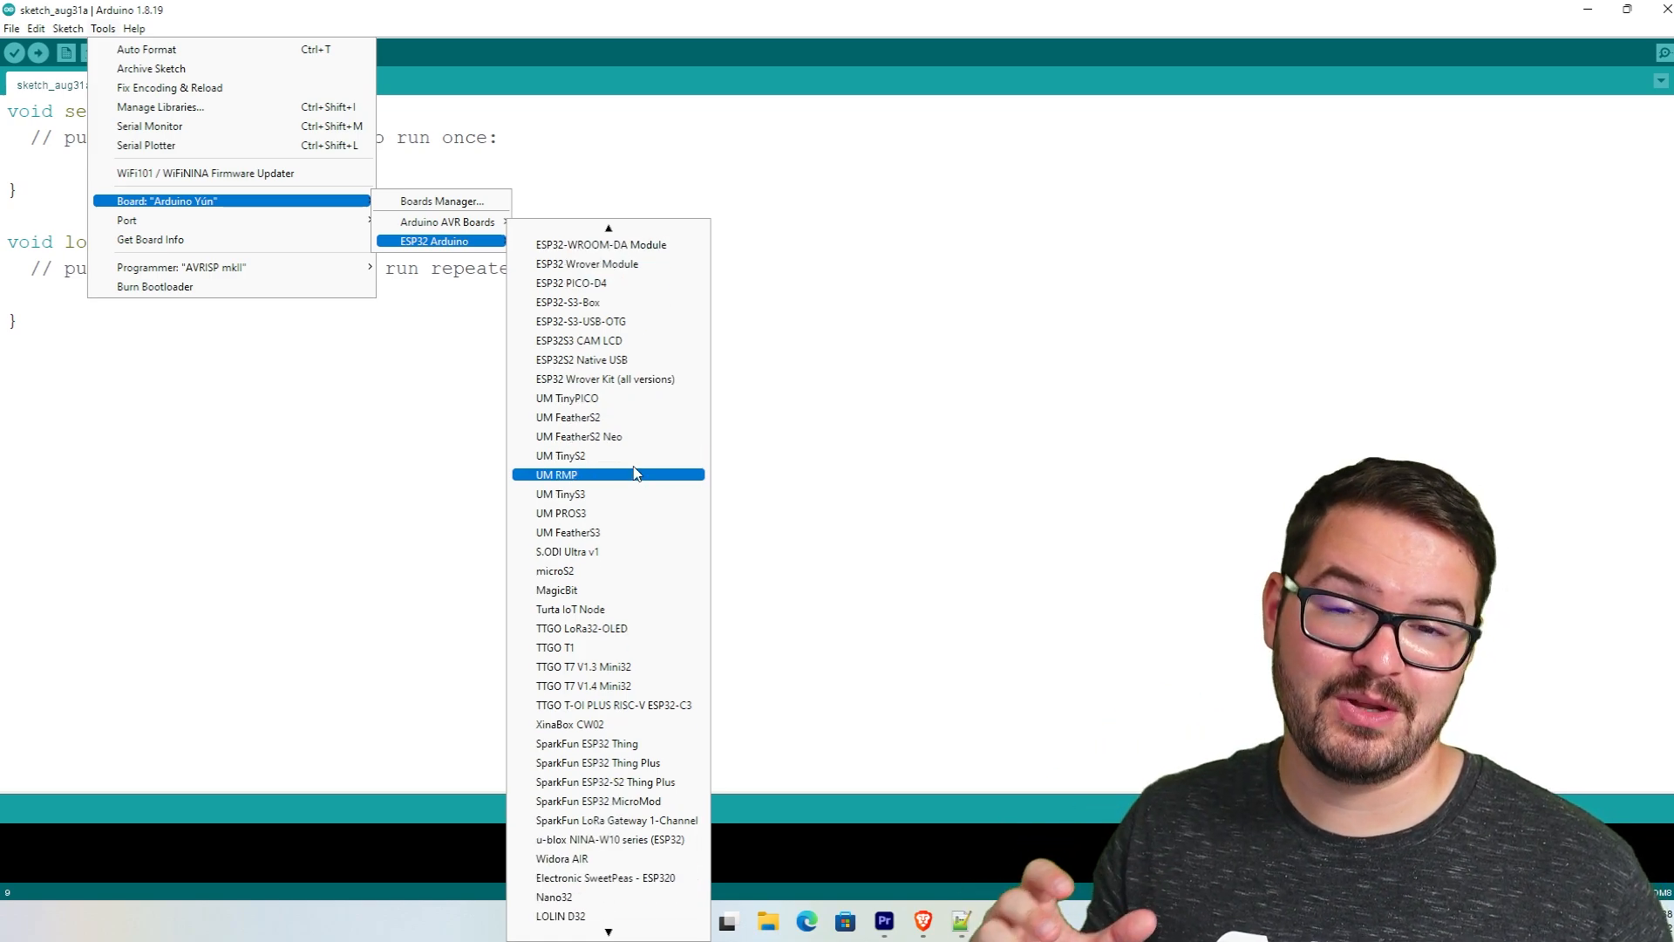
scroll(638, 493, up, 1)
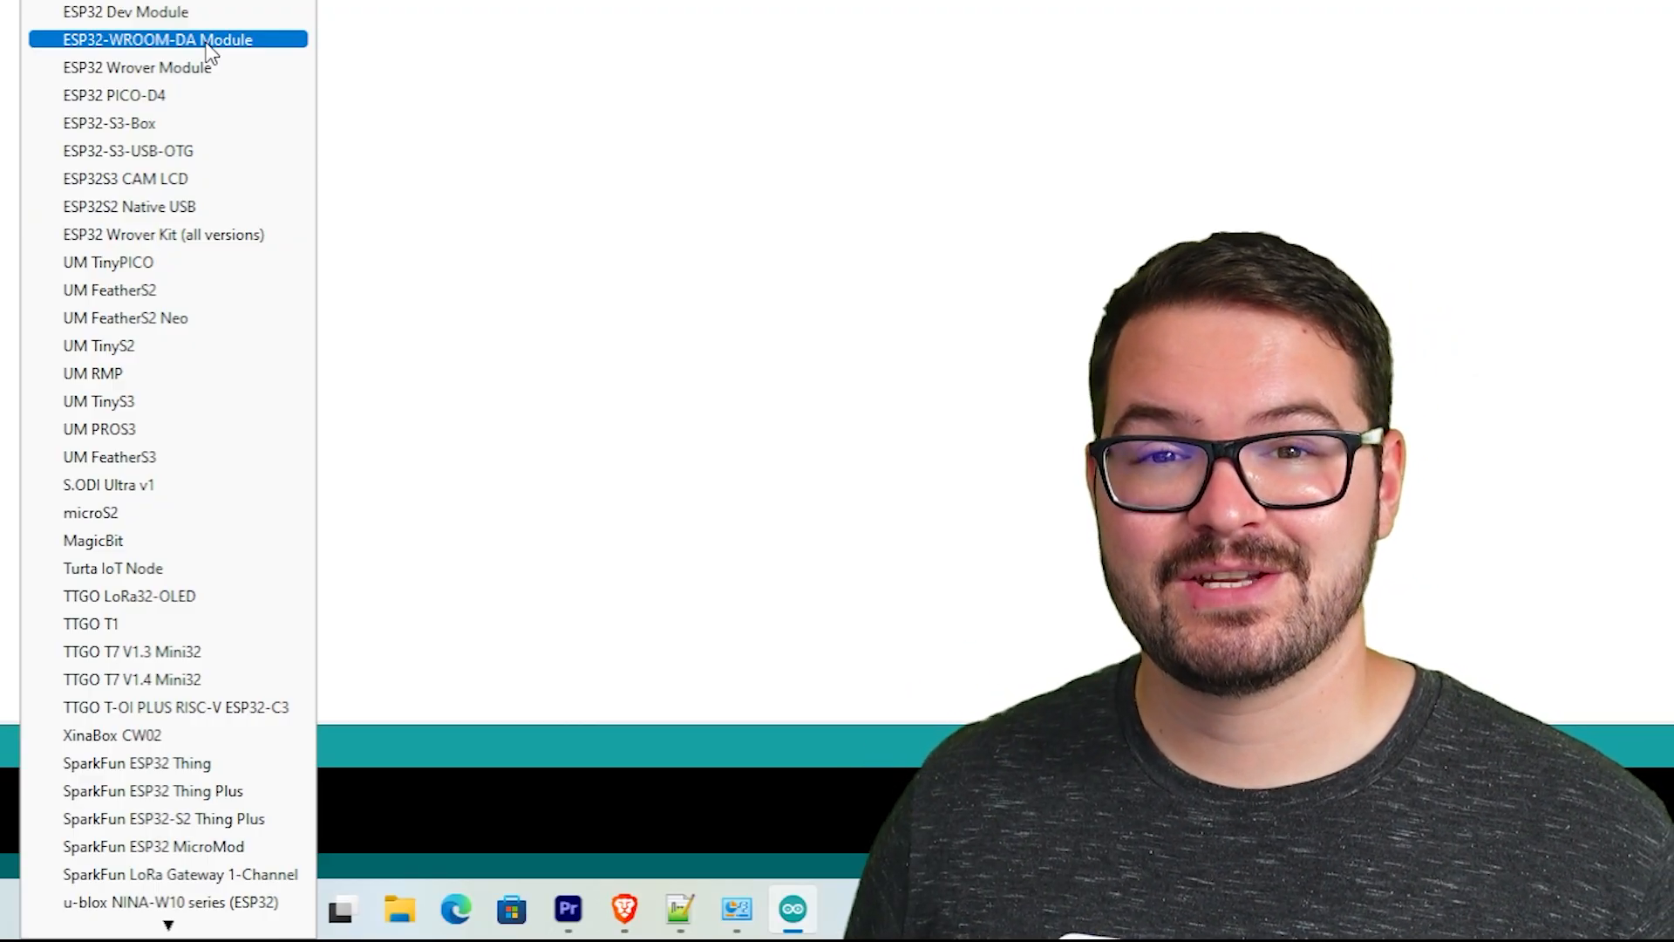
click(208, 41)
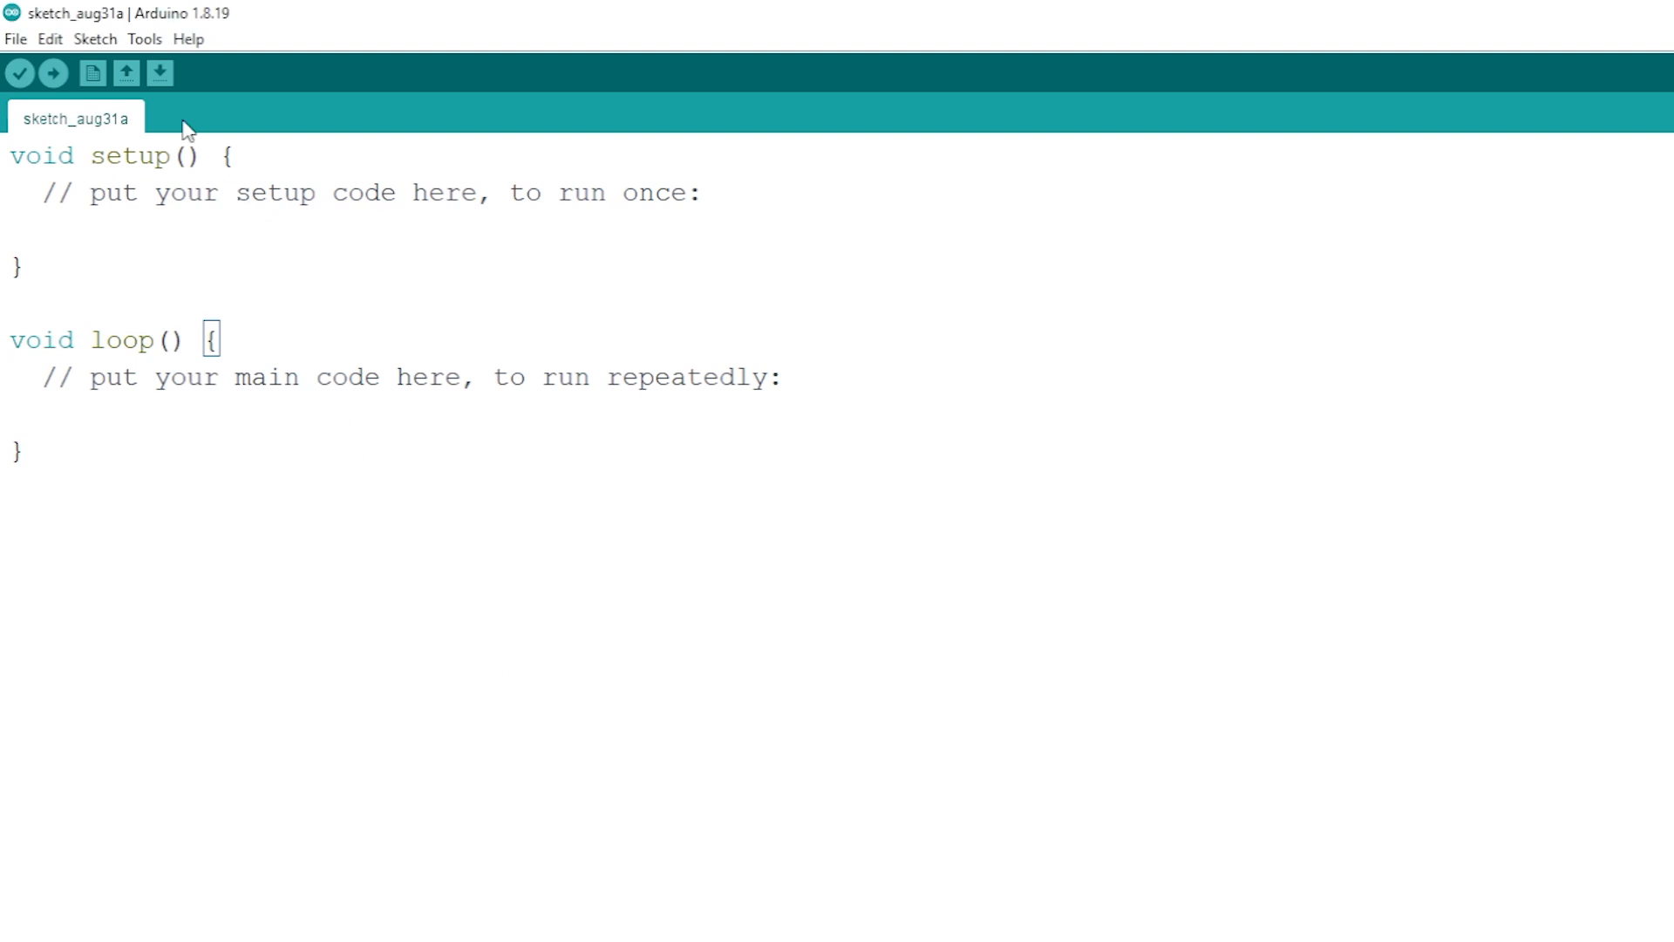
Step: Set the board's serial port to COM8
click(145, 39)
mouse_move(370, 558)
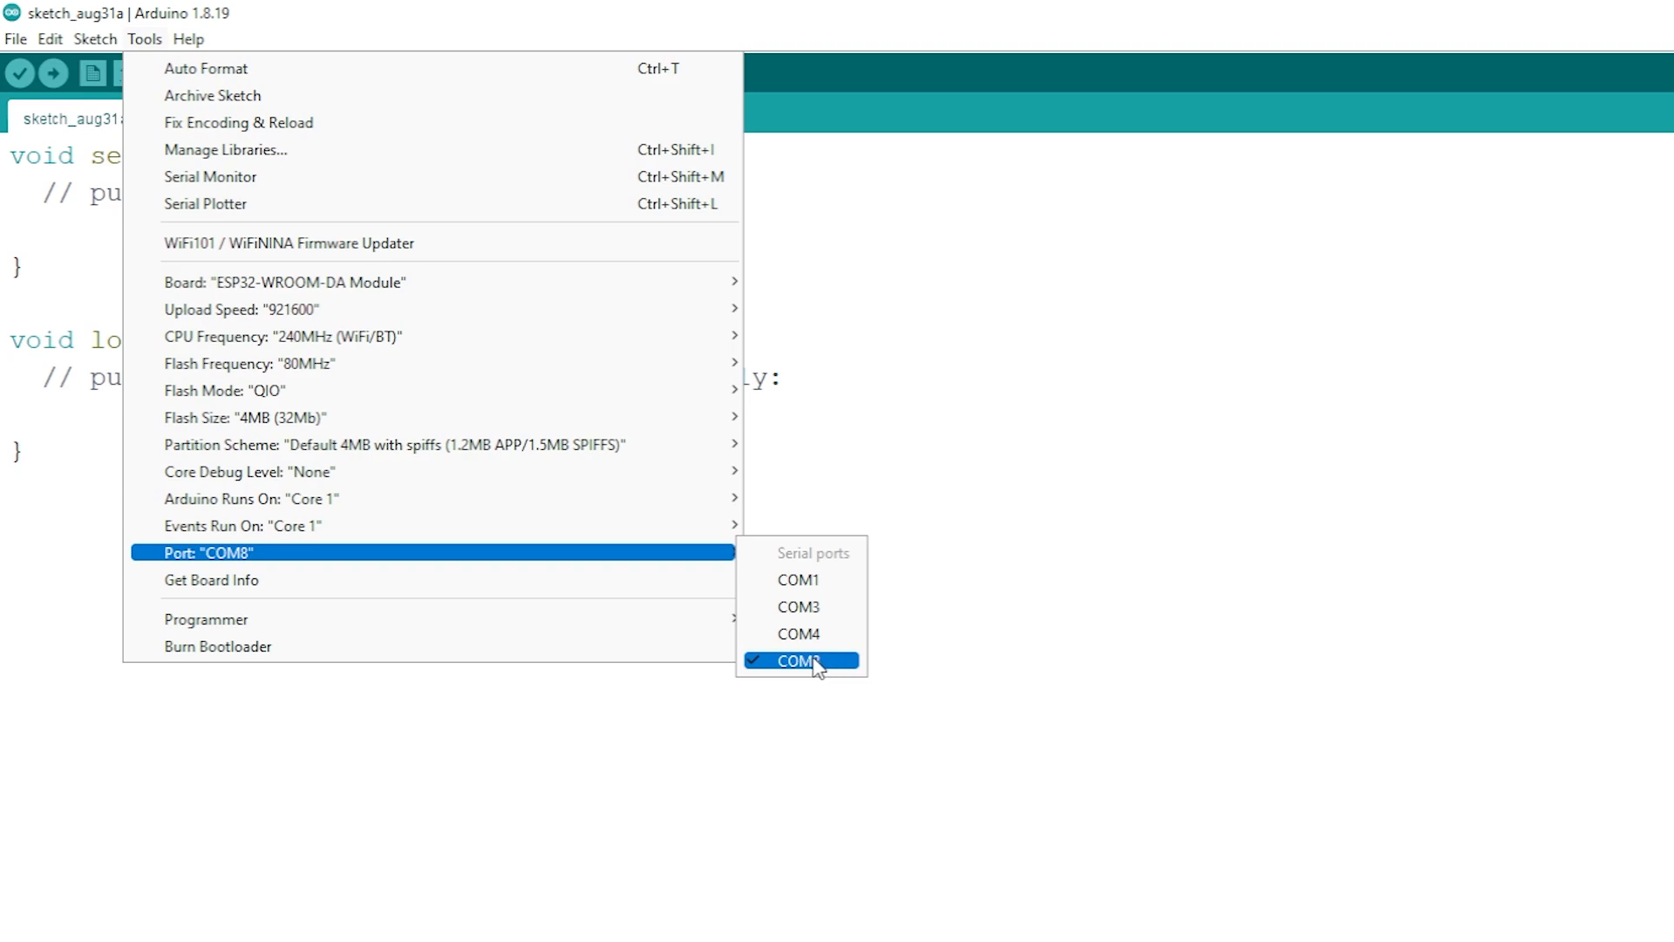
click(811, 667)
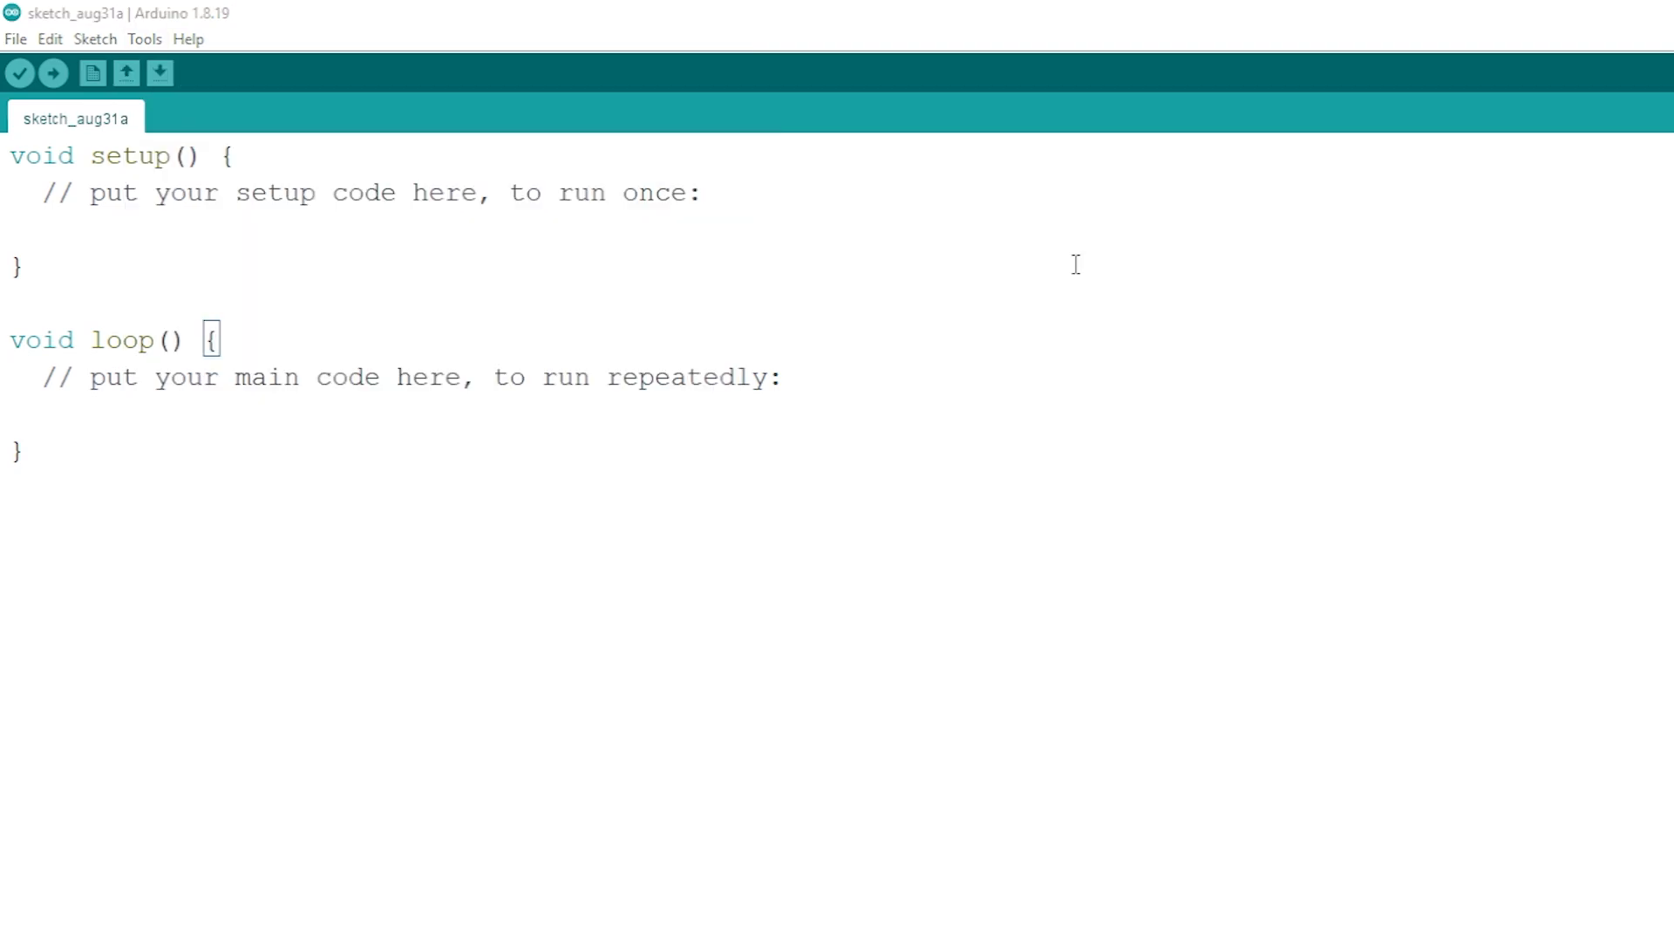
Step: Open the built-in Blink example from 01.Basics and maximize its sketch window
click(16, 39)
mouse_move(170, 182)
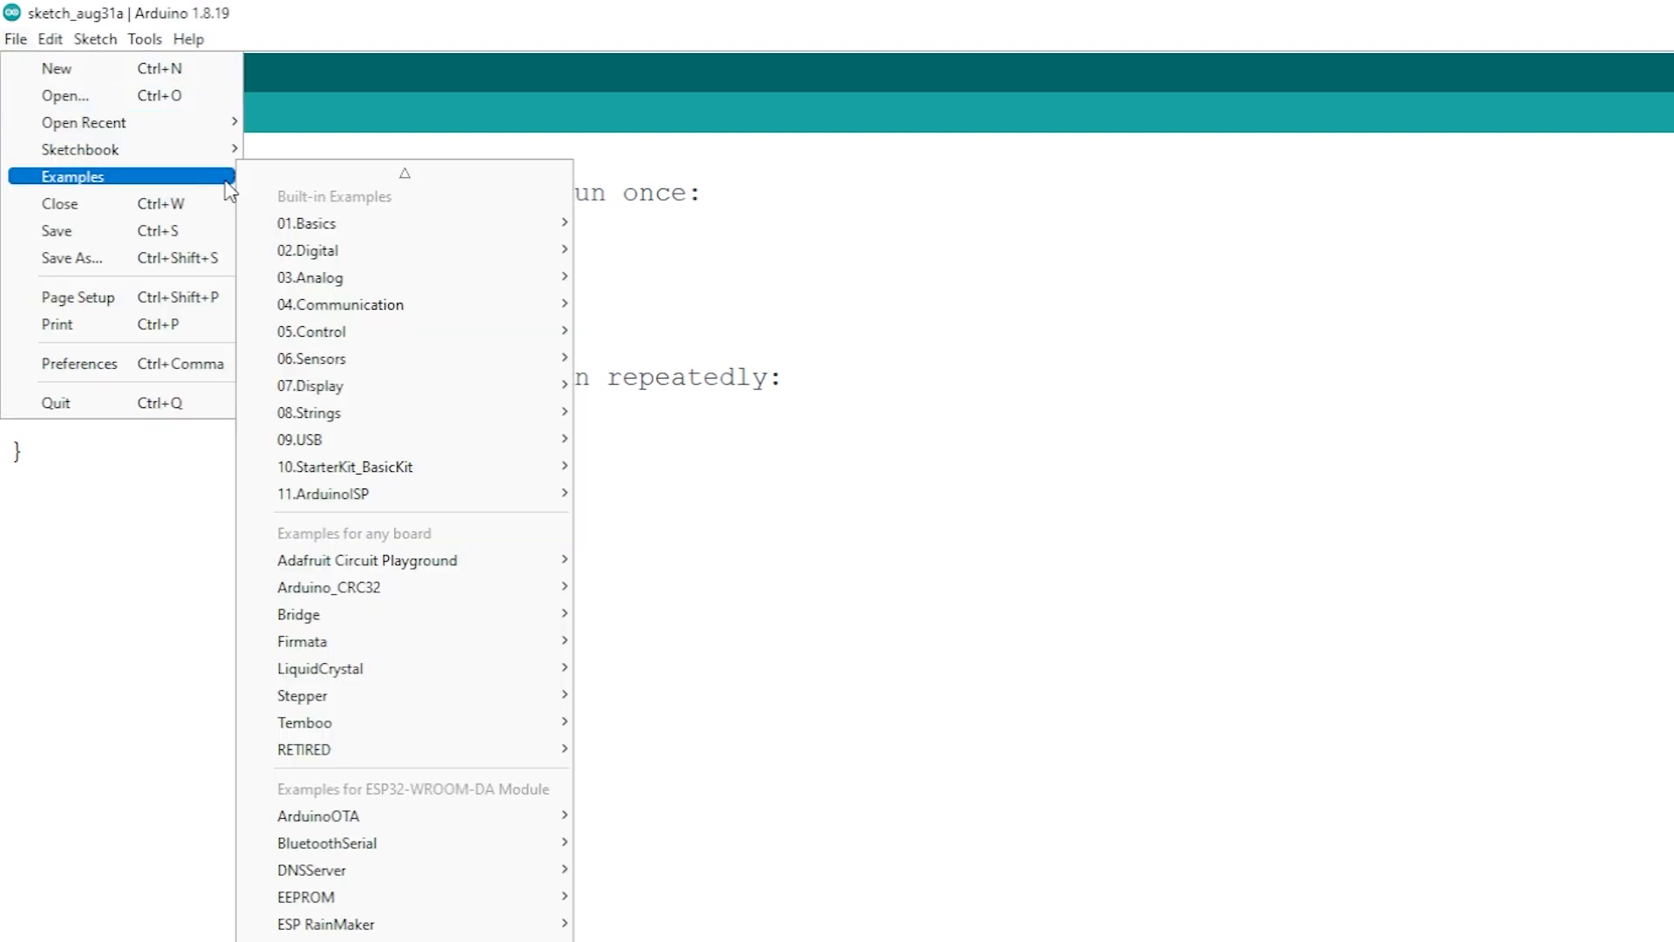
mouse_move(374, 228)
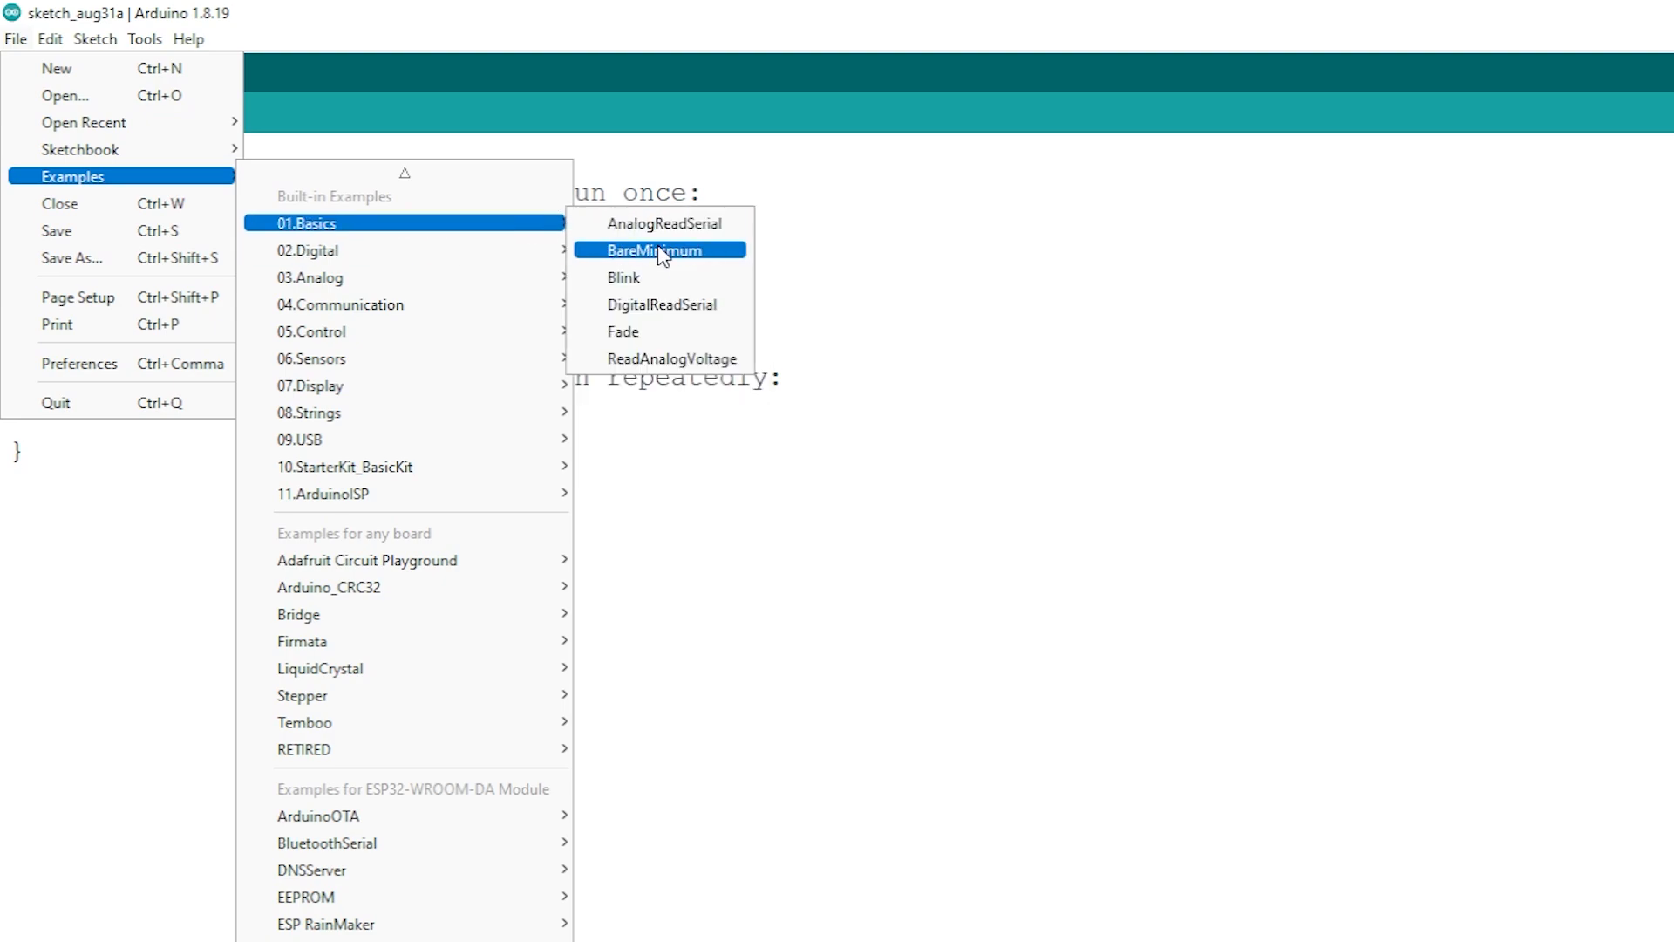
click(694, 285)
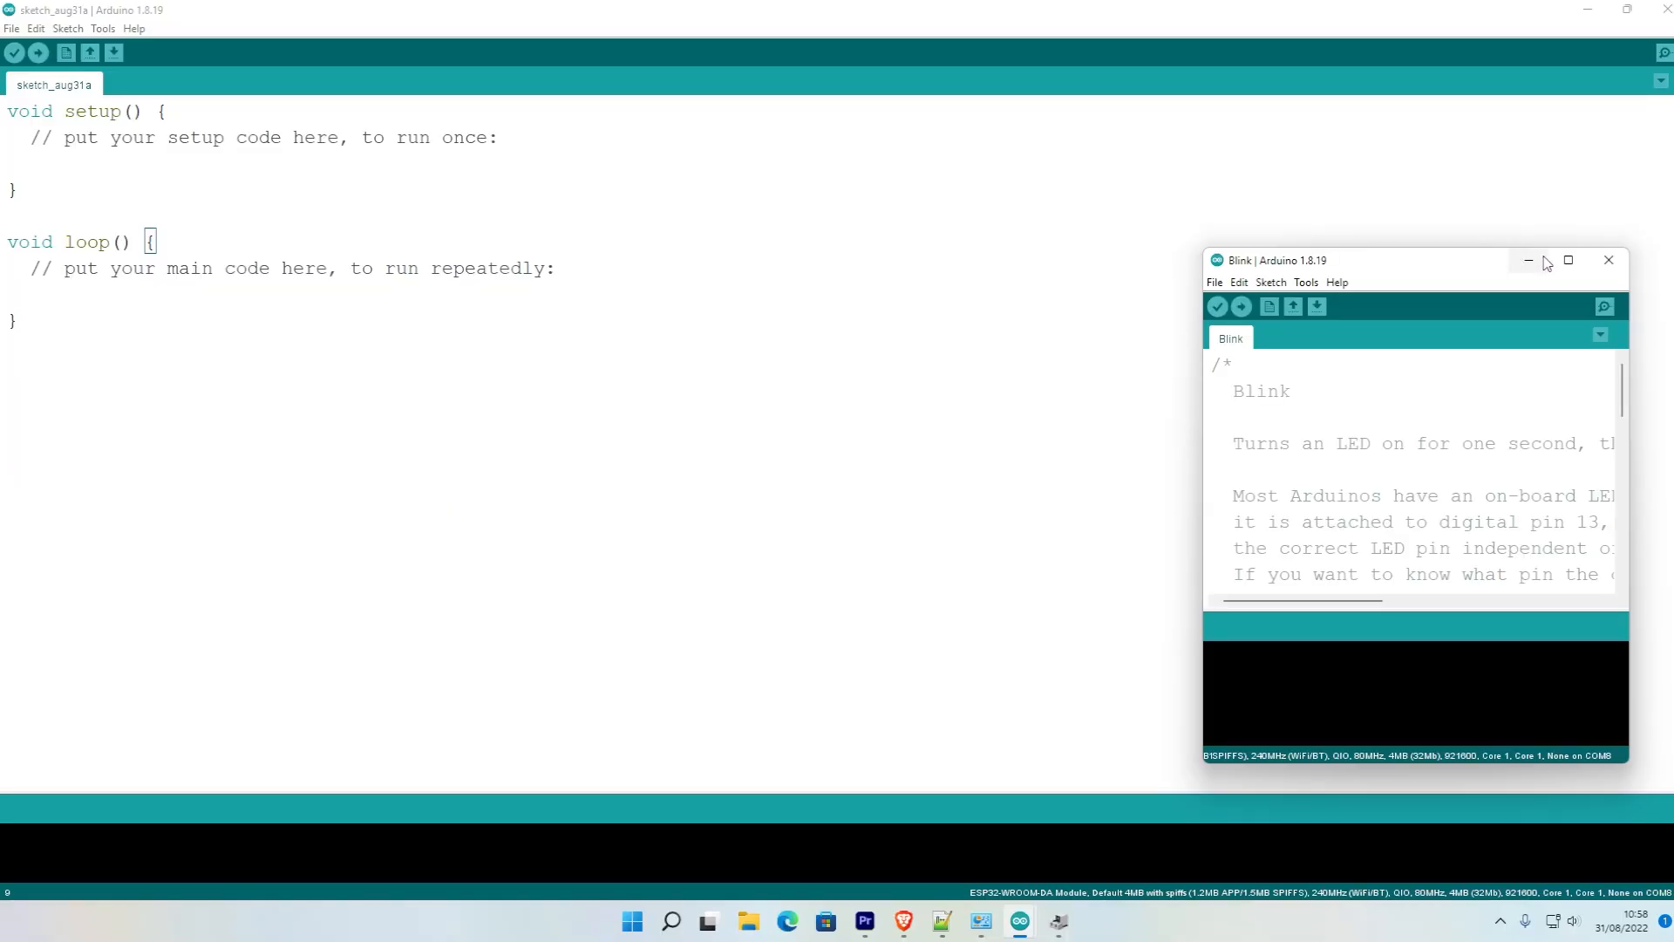
click(1570, 263)
Step: Add the line "#define LED_BUILTIN 2" above the setup function comment in the Blink sketch and upload it to the board
scroll(878, 291, down, 4)
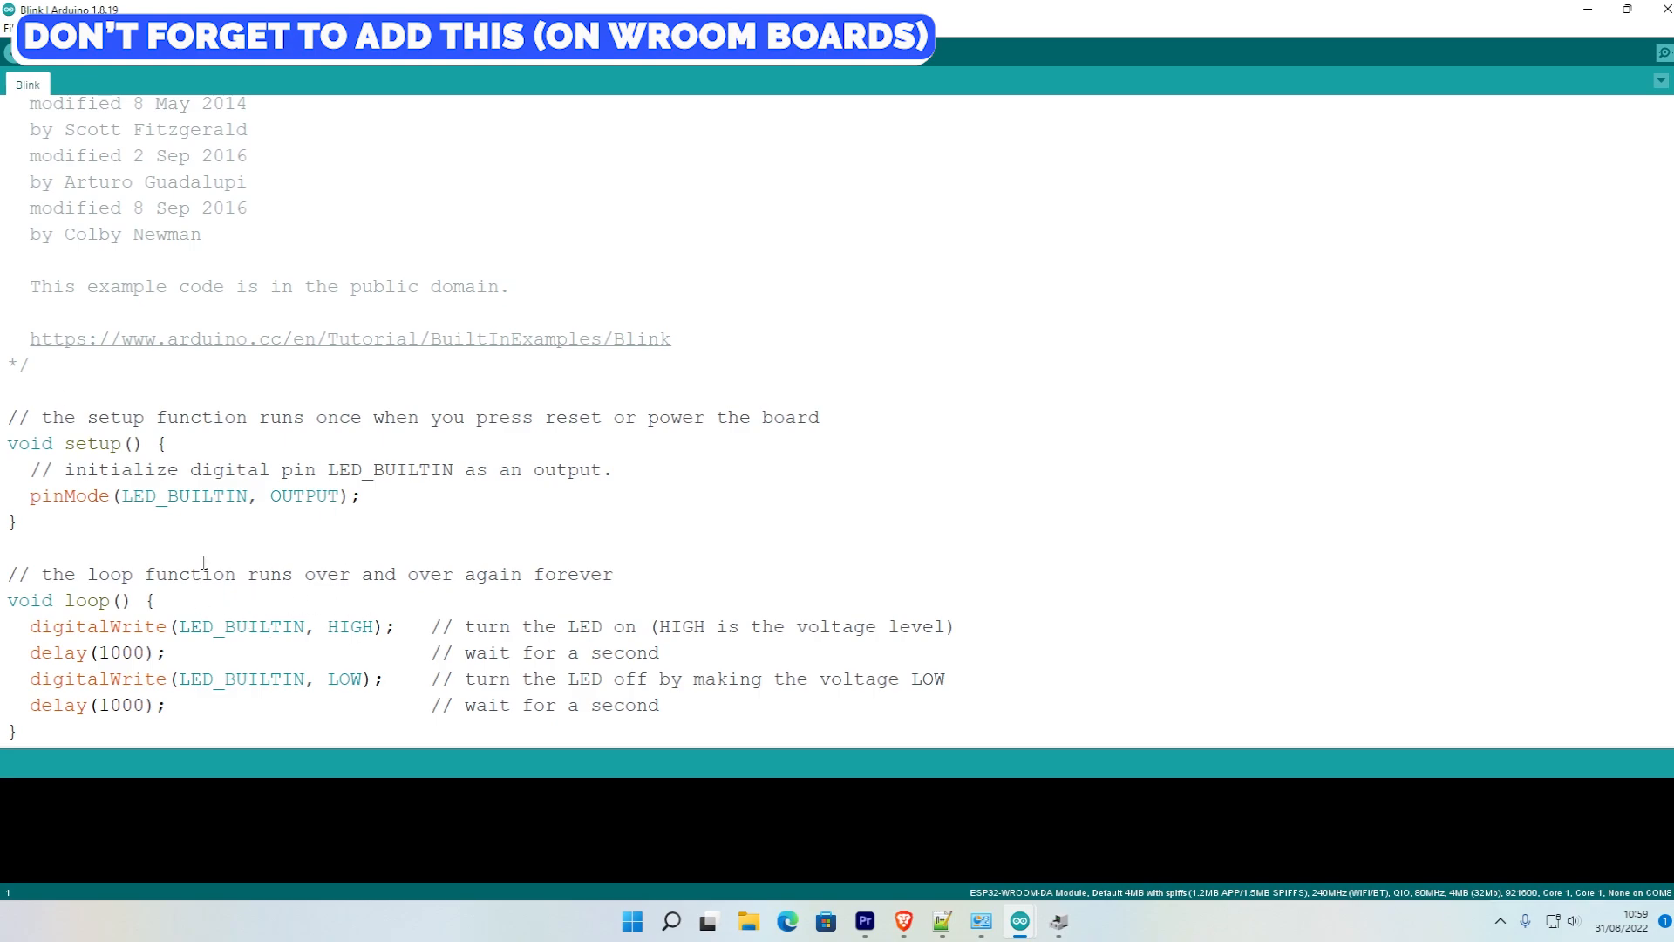
click(56, 392)
text(#define LED_BUILTIN 2)
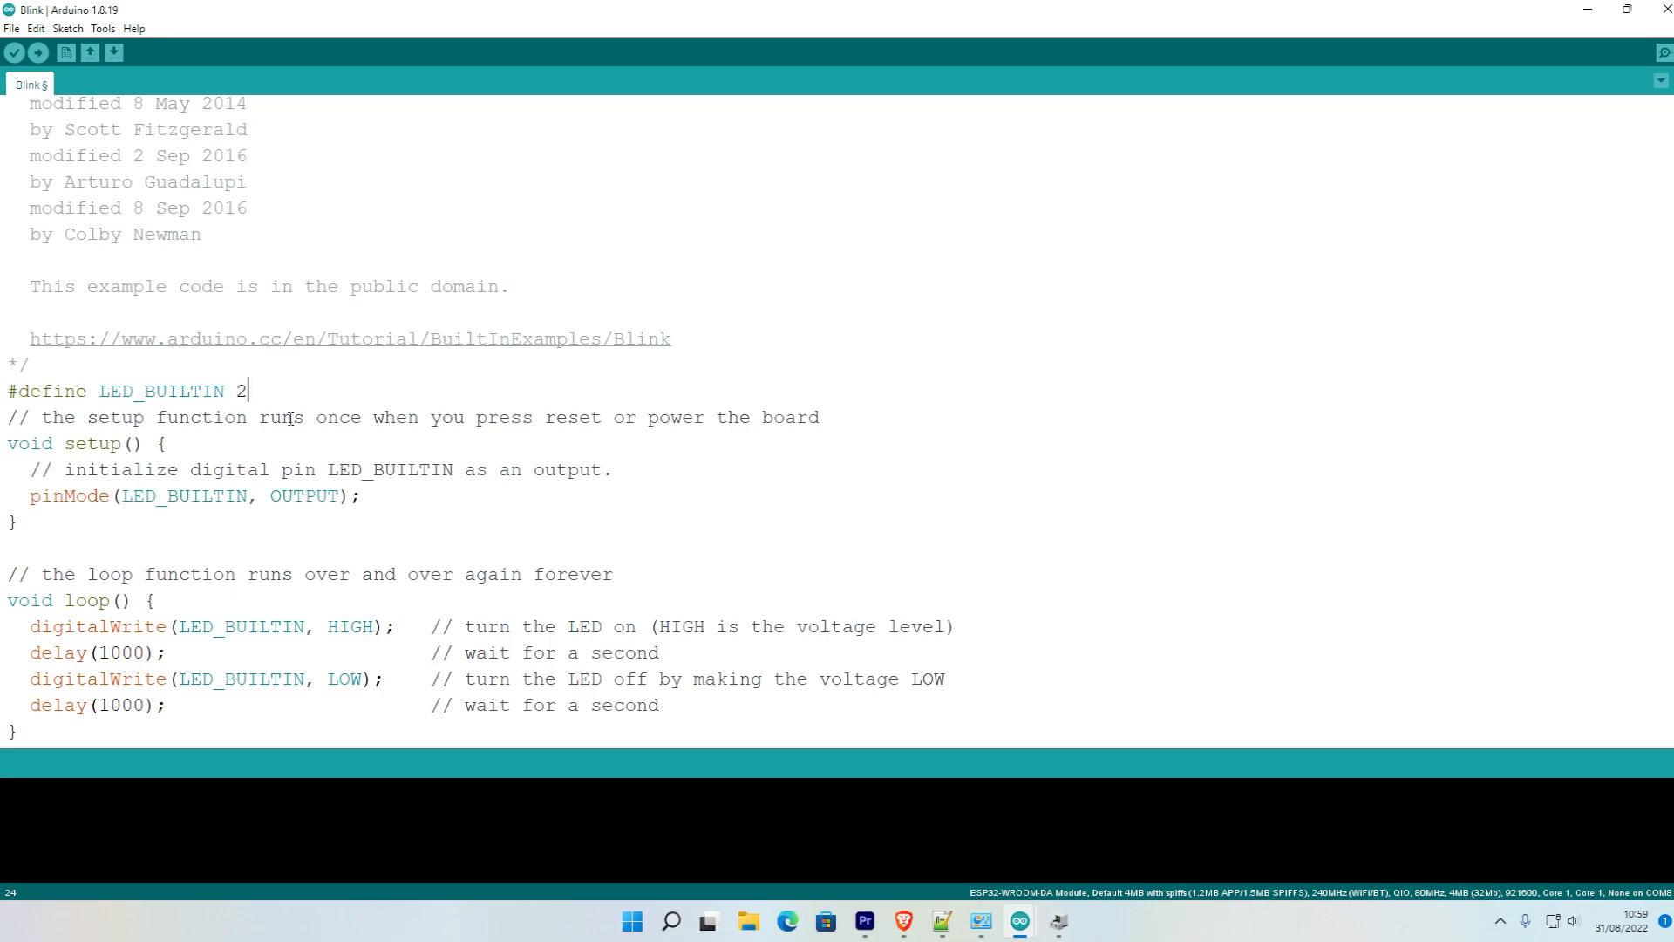
click(38, 54)
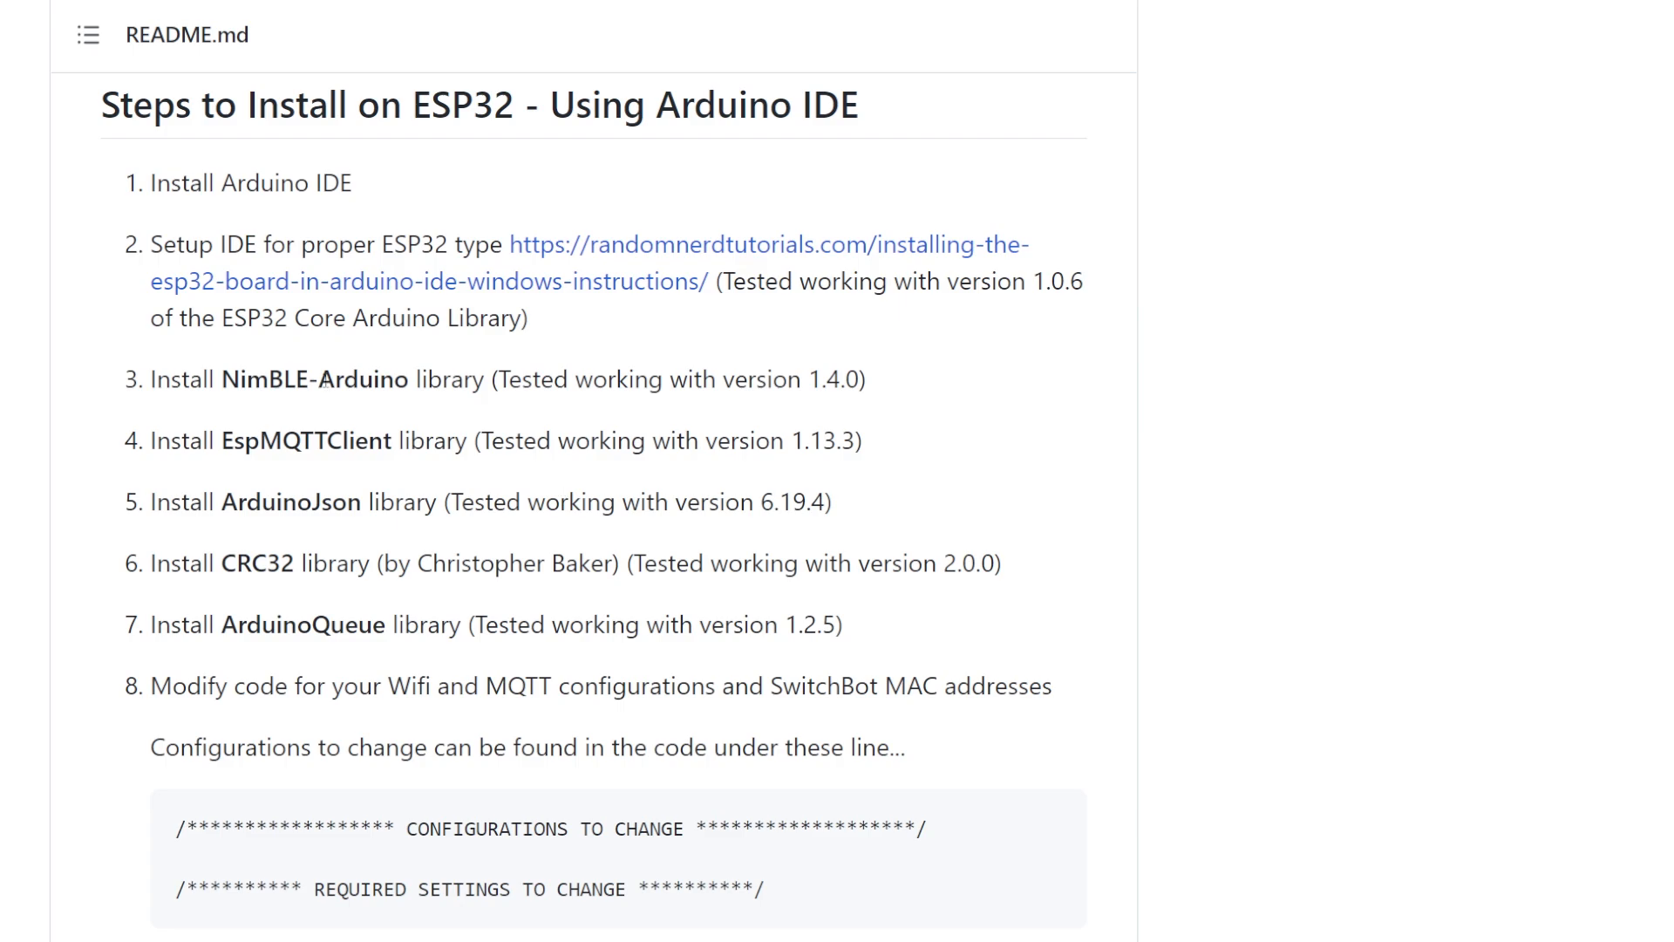
Step: Copy the library name NimBLE-Arduino from the README's install steps and search for it in the Arduino IDE's Library Manager
double_click(323, 380)
drag(225, 381, 408, 384)
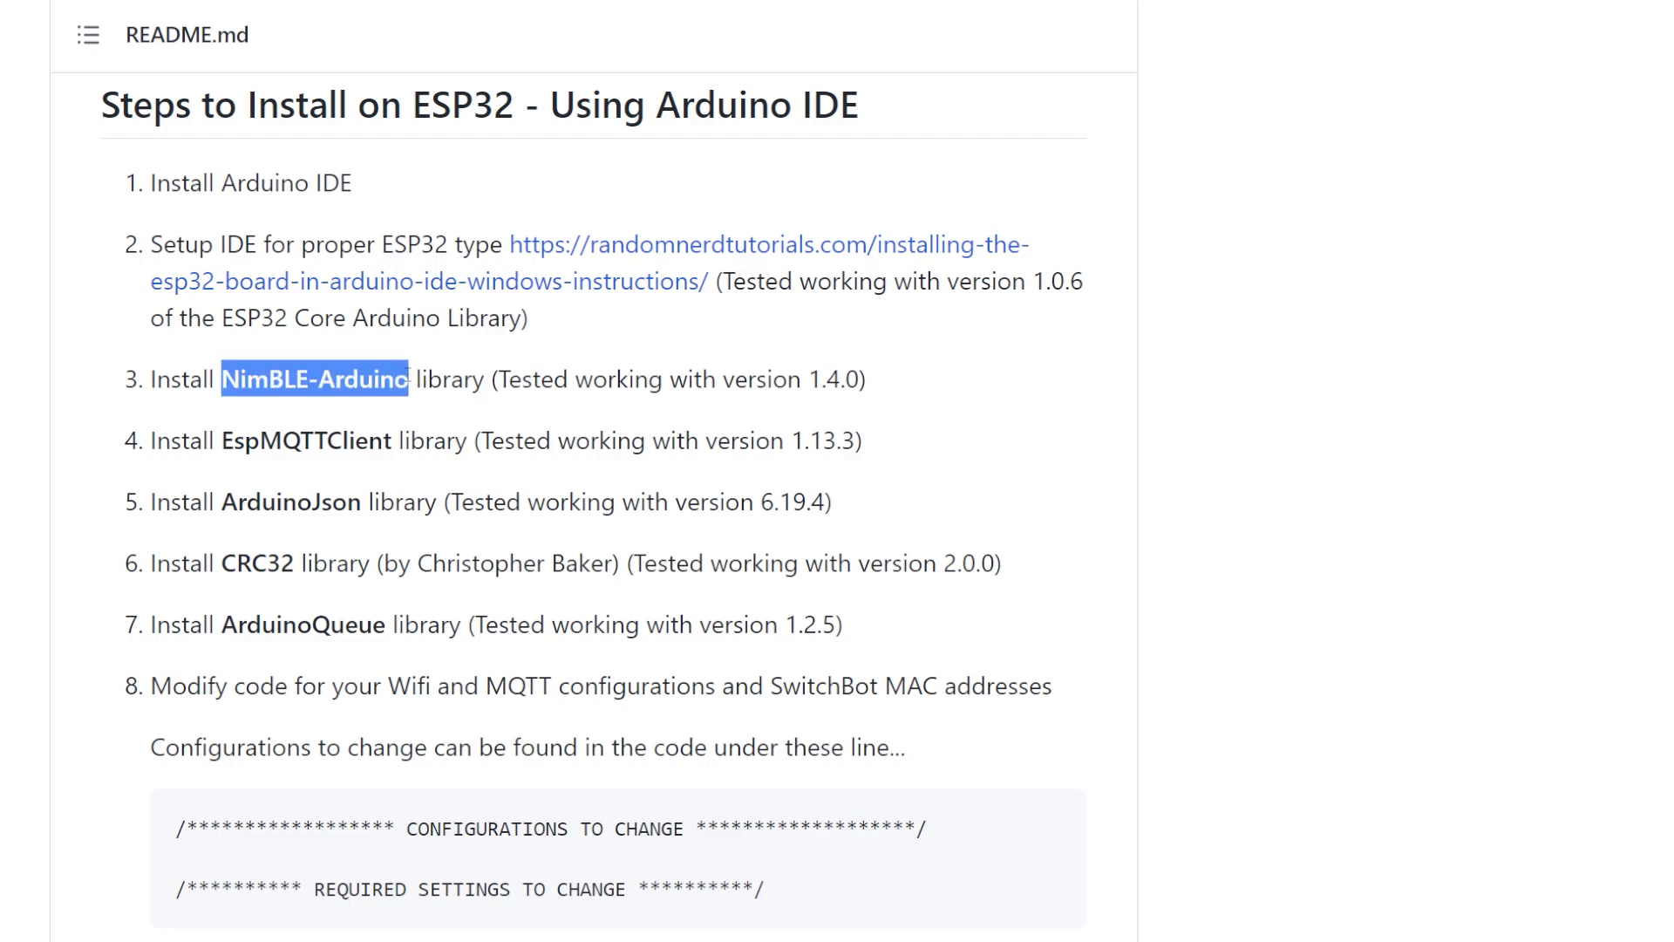
right_click(394, 391)
click(417, 403)
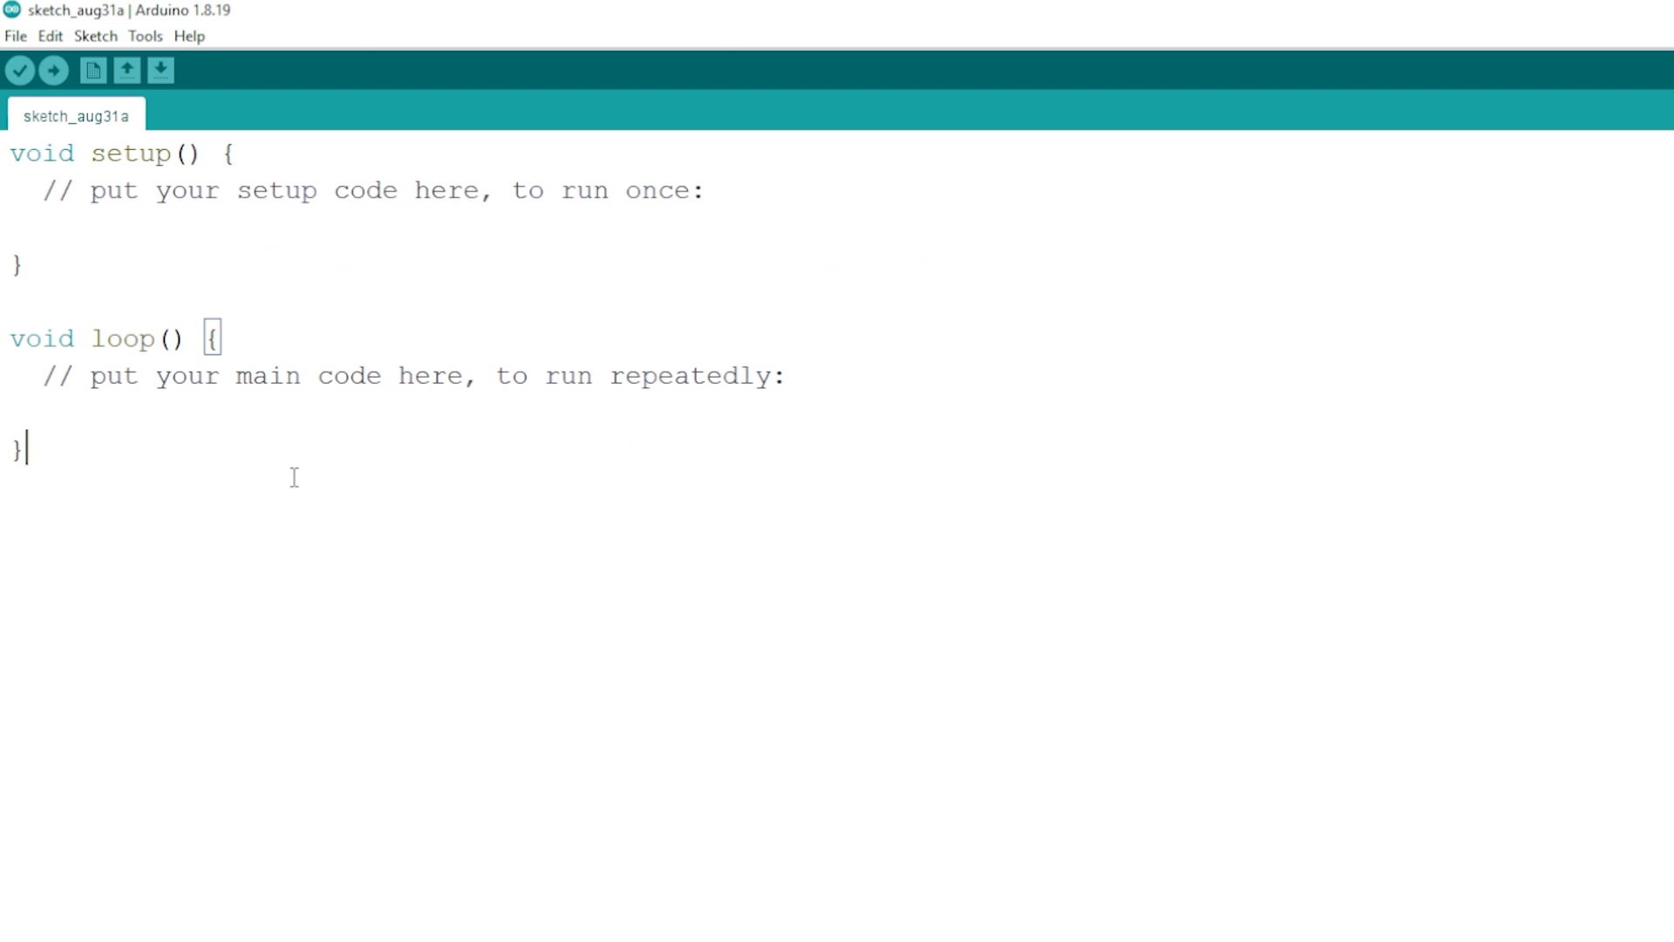
click(86, 38)
mouse_move(212, 226)
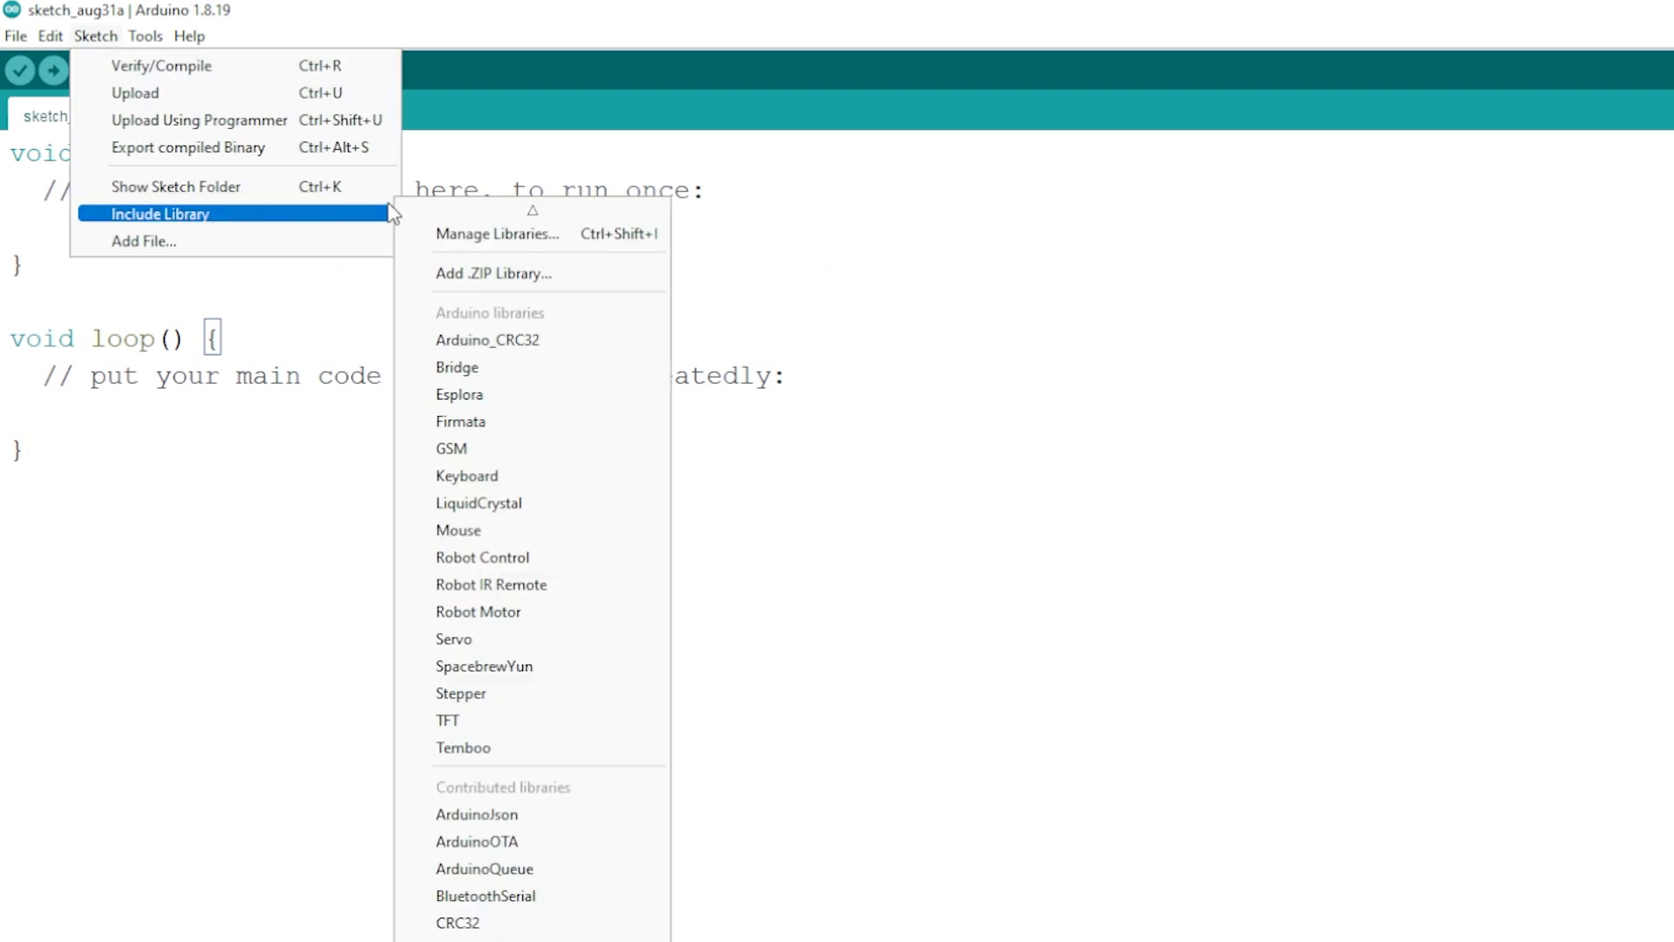
click(469, 233)
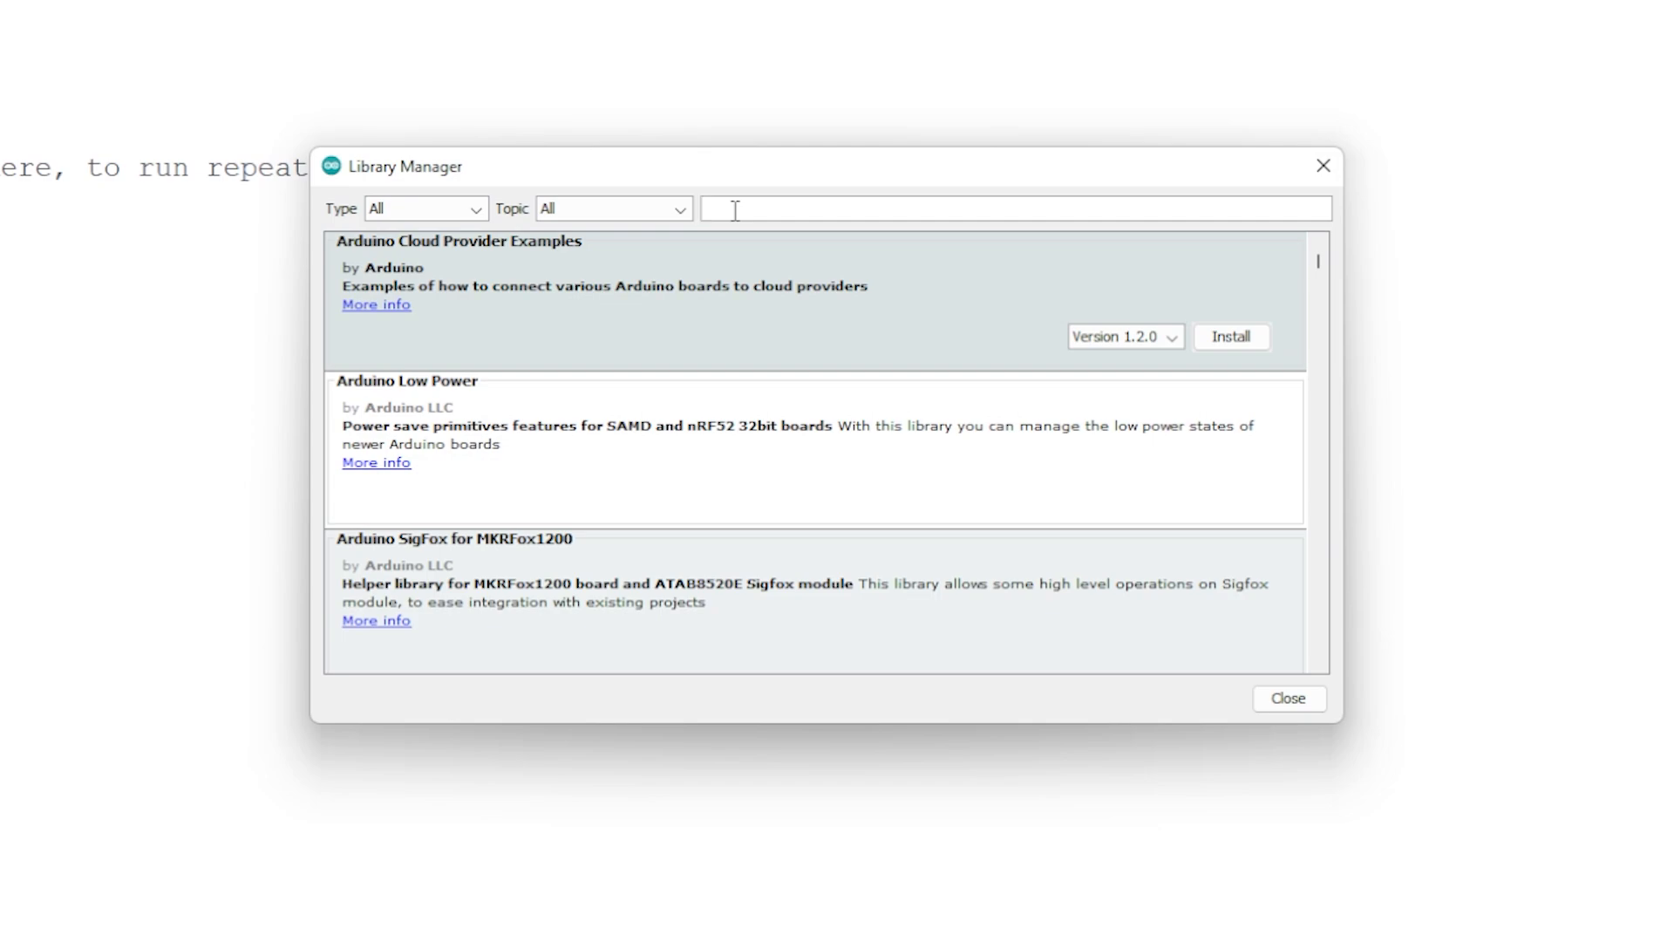
key(ctrl+v)
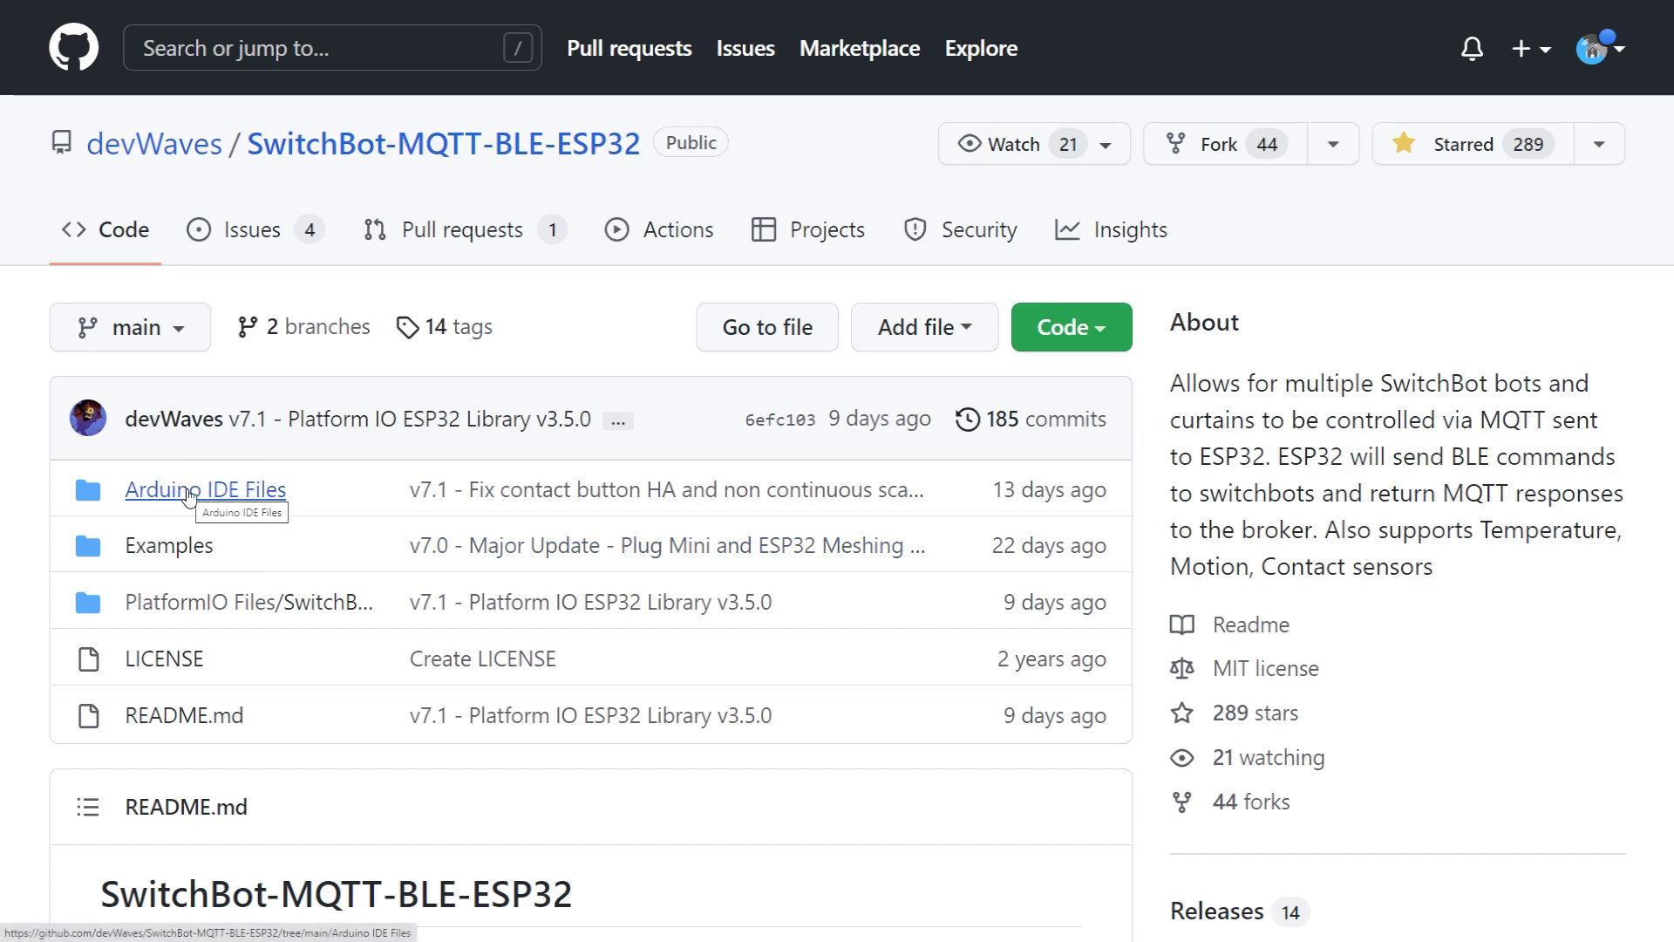
Step: Open SwitchBot-BLE2MQTT-ESP32.ino from the repository's Arduino IDE Files folder and read through its introductory notes
click(190, 495)
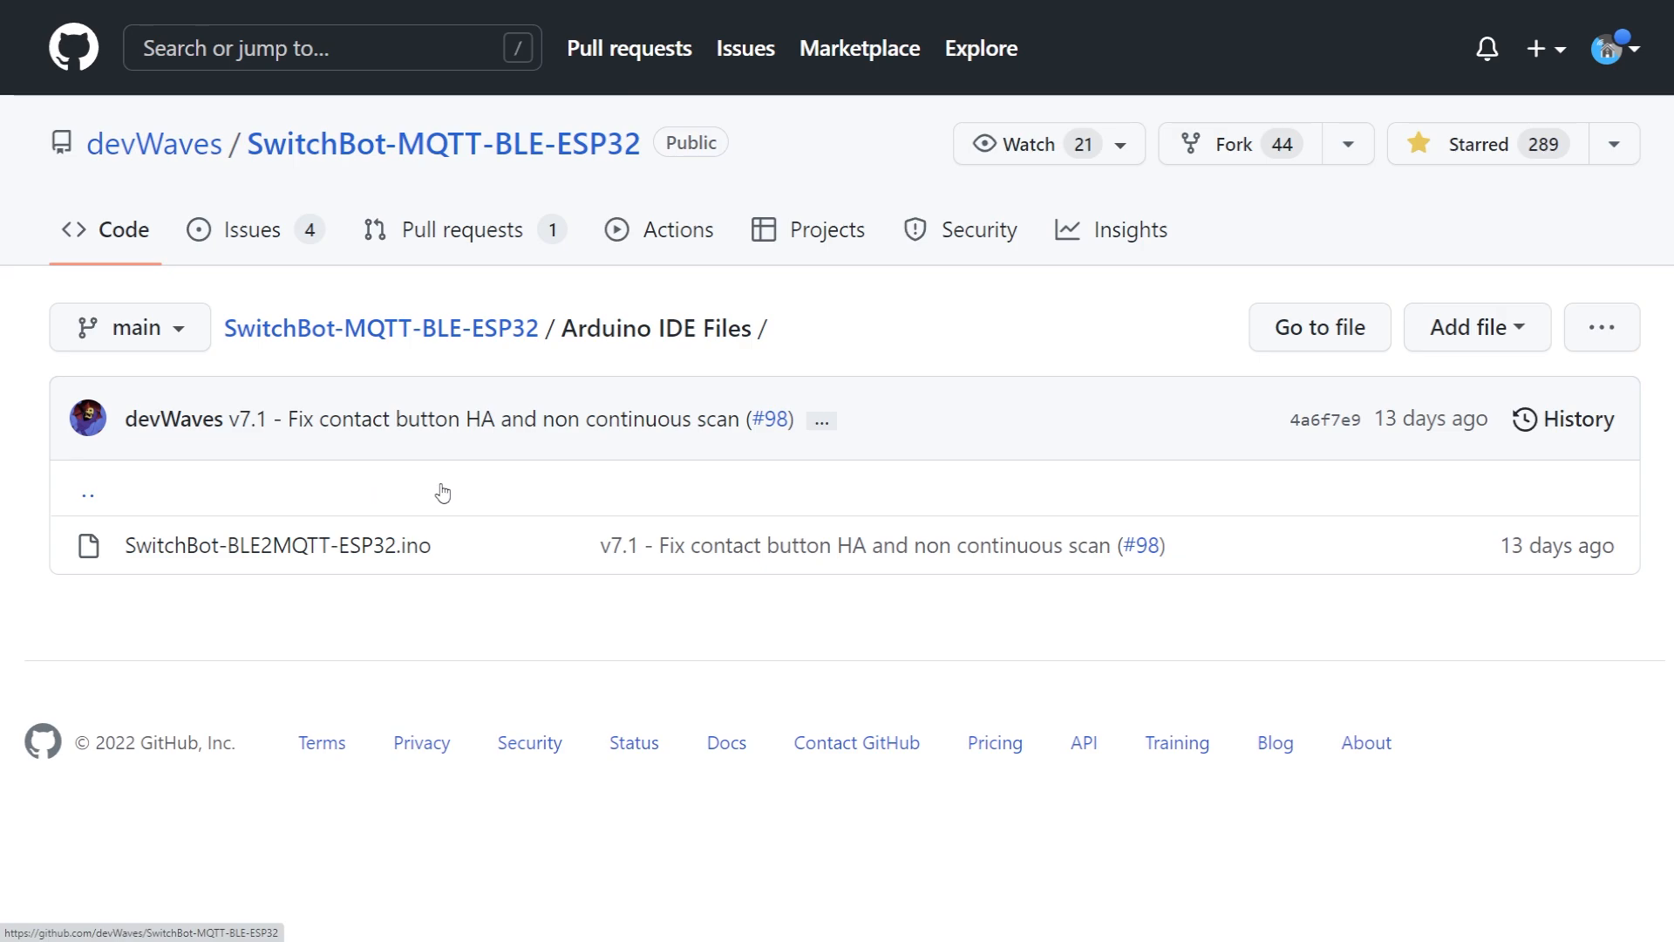
click(344, 548)
scroll(622, 505, down, 2)
scroll(623, 505, down, 8)
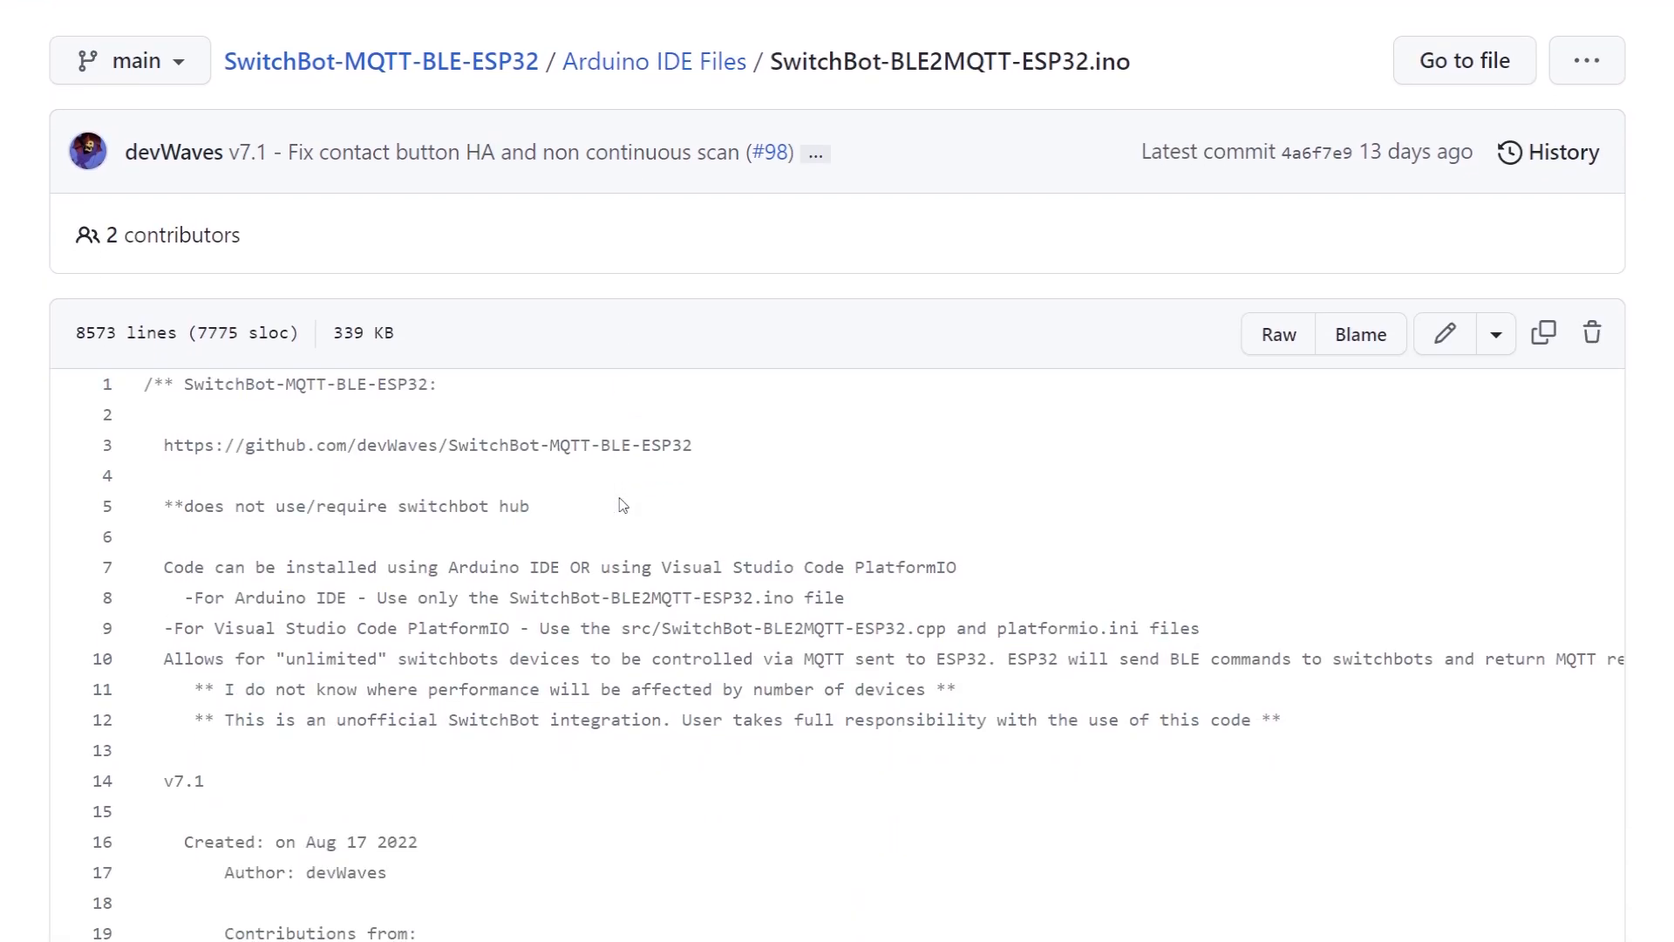
scroll(621, 502, down, 5)
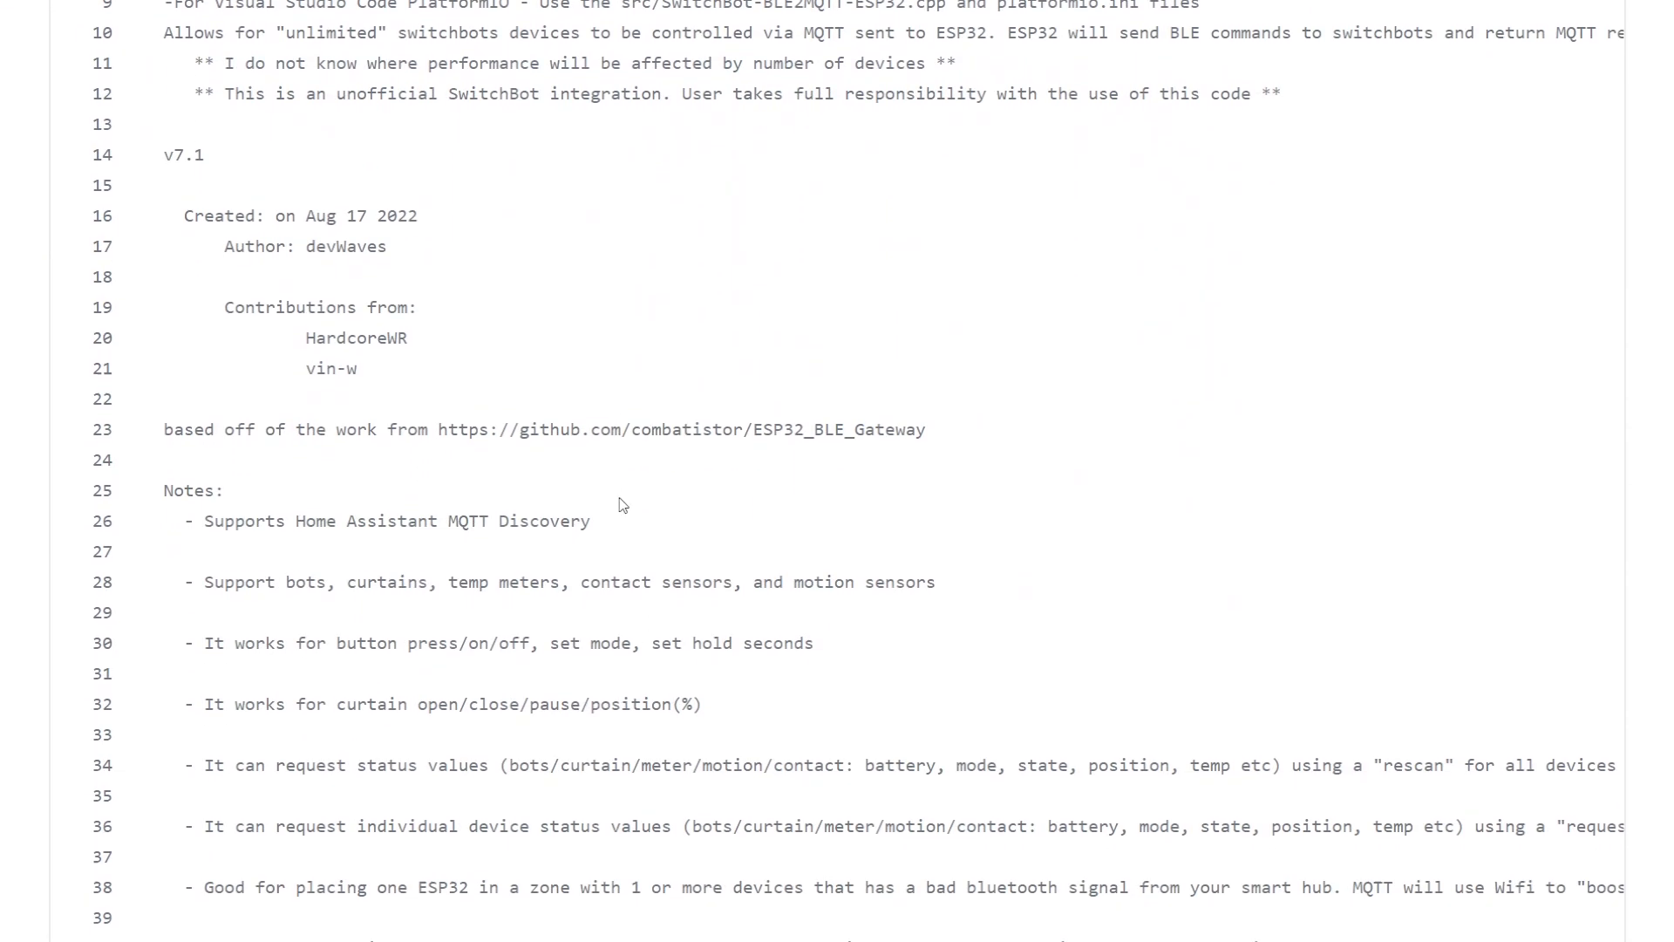
scroll(621, 505, down, 7)
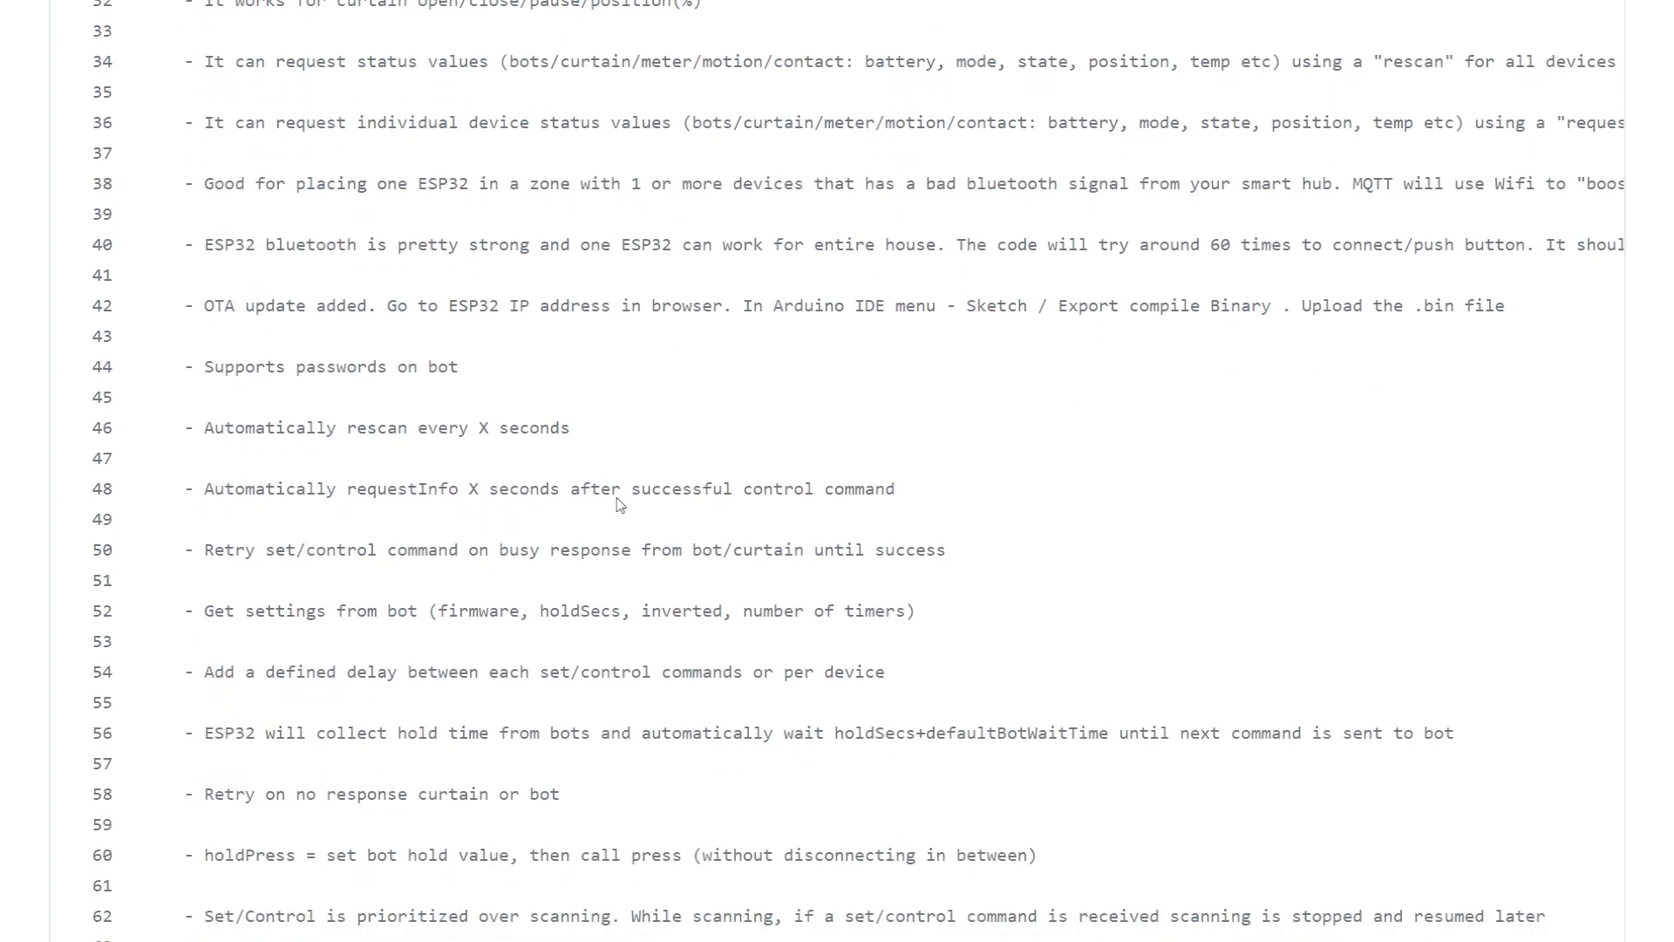
scroll(619, 506, down, 3)
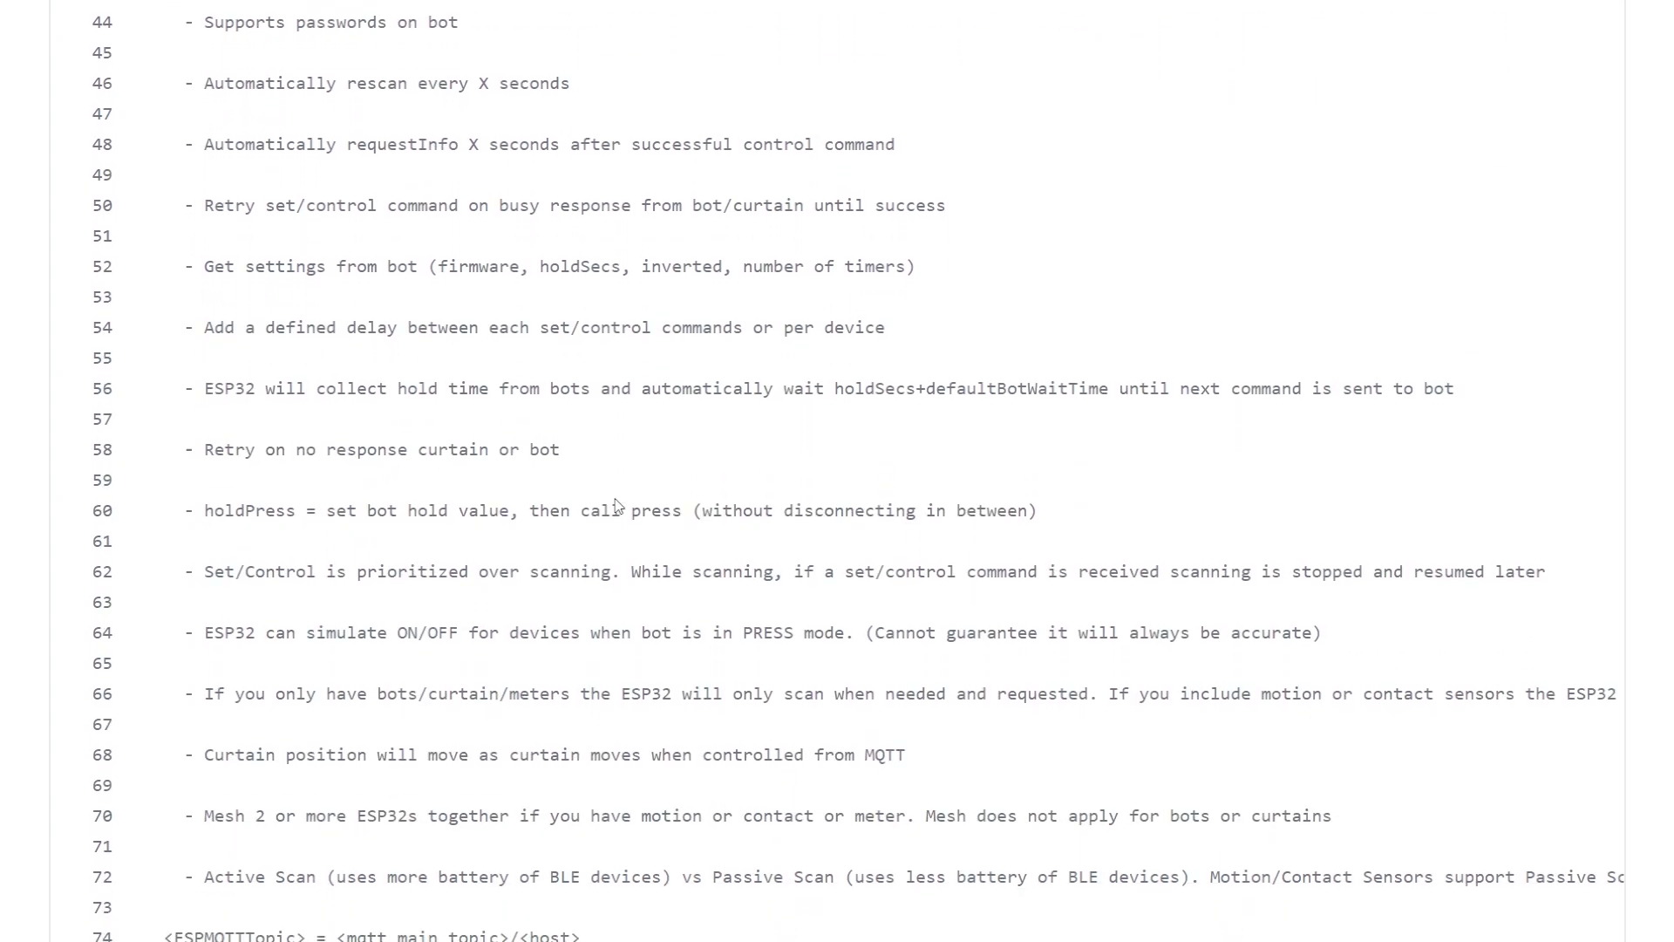
scroll(615, 502, up, 4)
scroll(612, 501, up, 12)
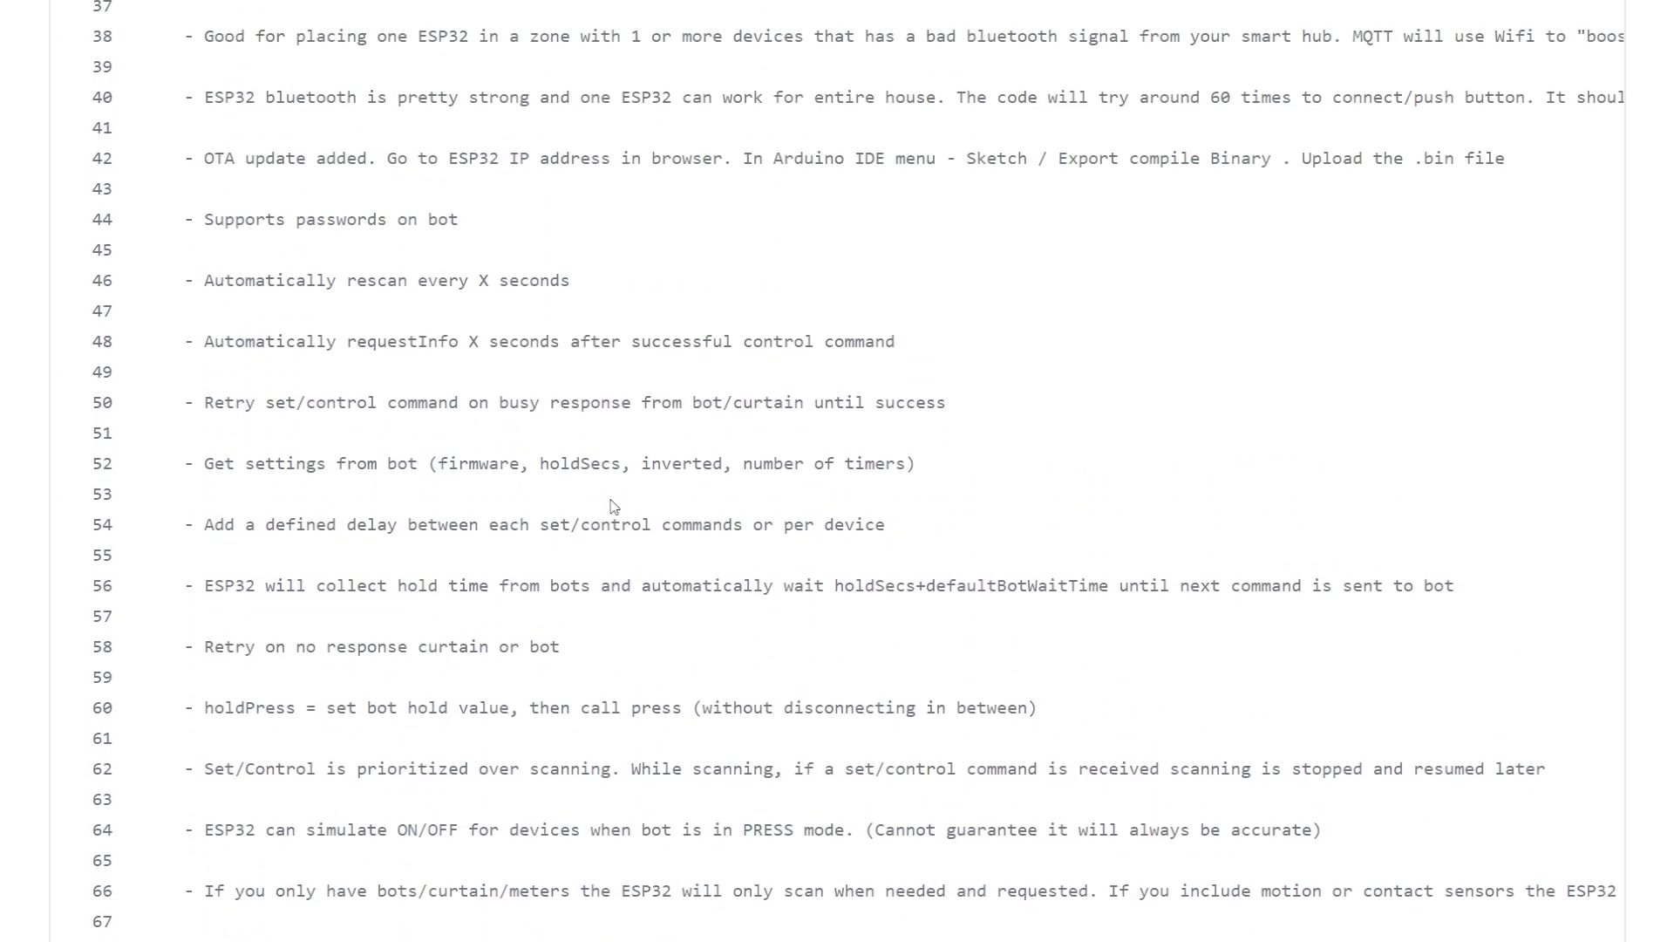
scroll(609, 507, up, 9)
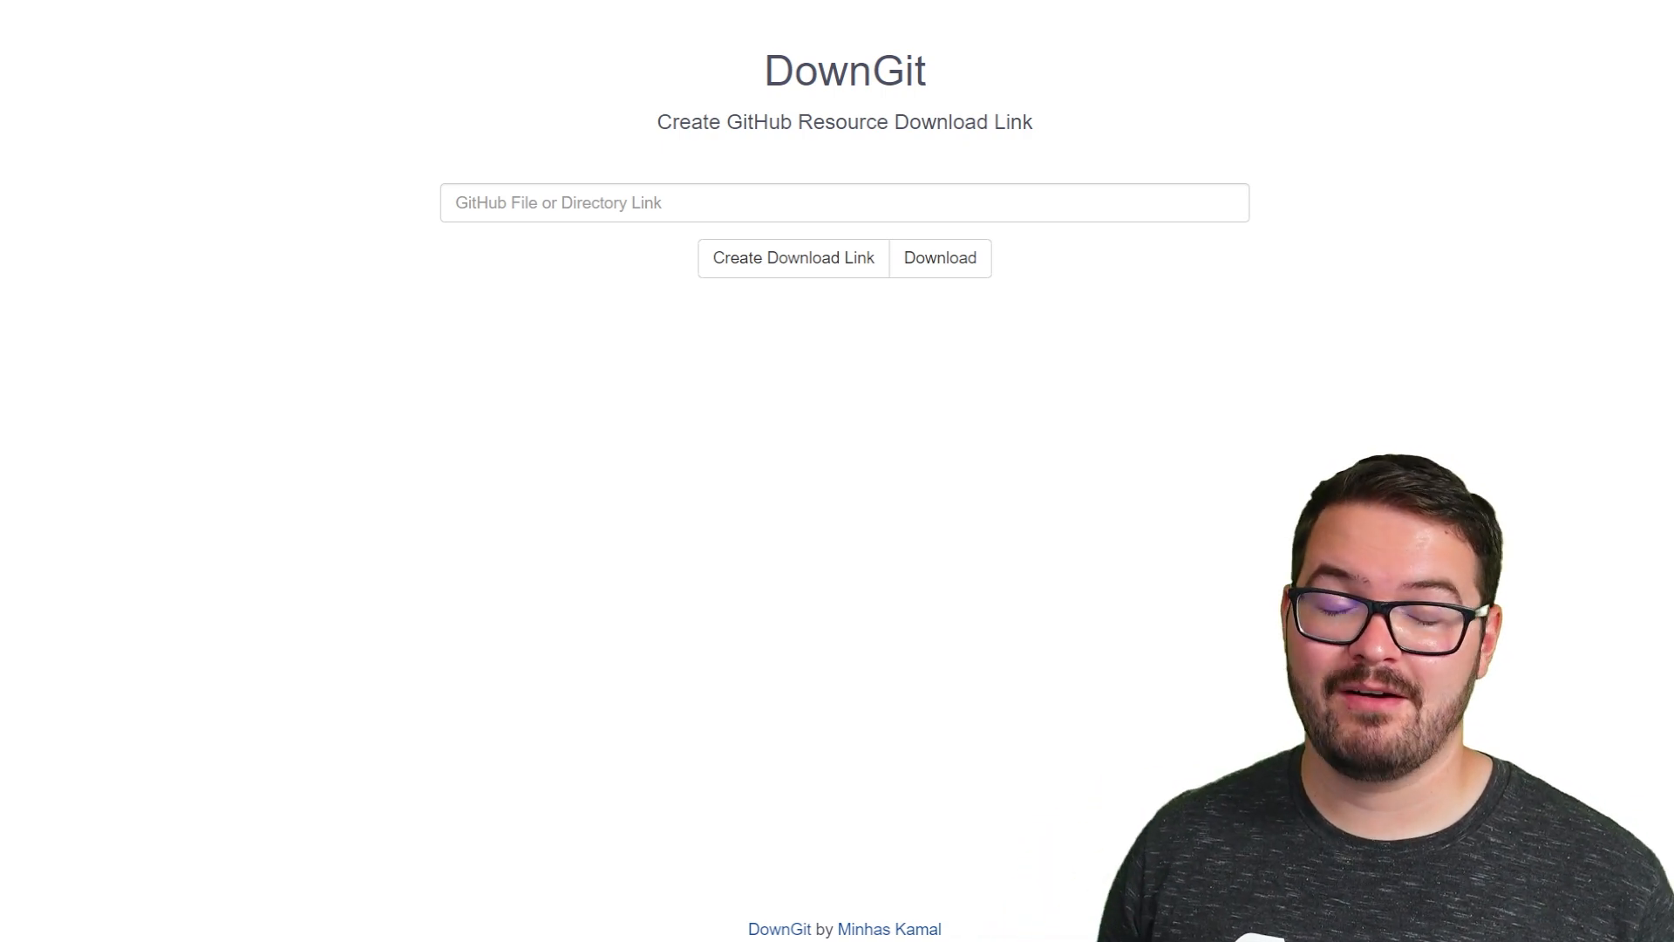
Step: Download SwitchBot-BLE2MQTT-ESP32.ino through DownGit using its GitHub file link, saving the ZIP archive to the Desktop
click(849, 187)
text(https://github.com/devWaves/SwitchBot-MQTT-BLE-ESP32/blob/main/Arduino IDE Files/SwitchBot-BLE2MQTT-ESP32.ino)
click(935, 277)
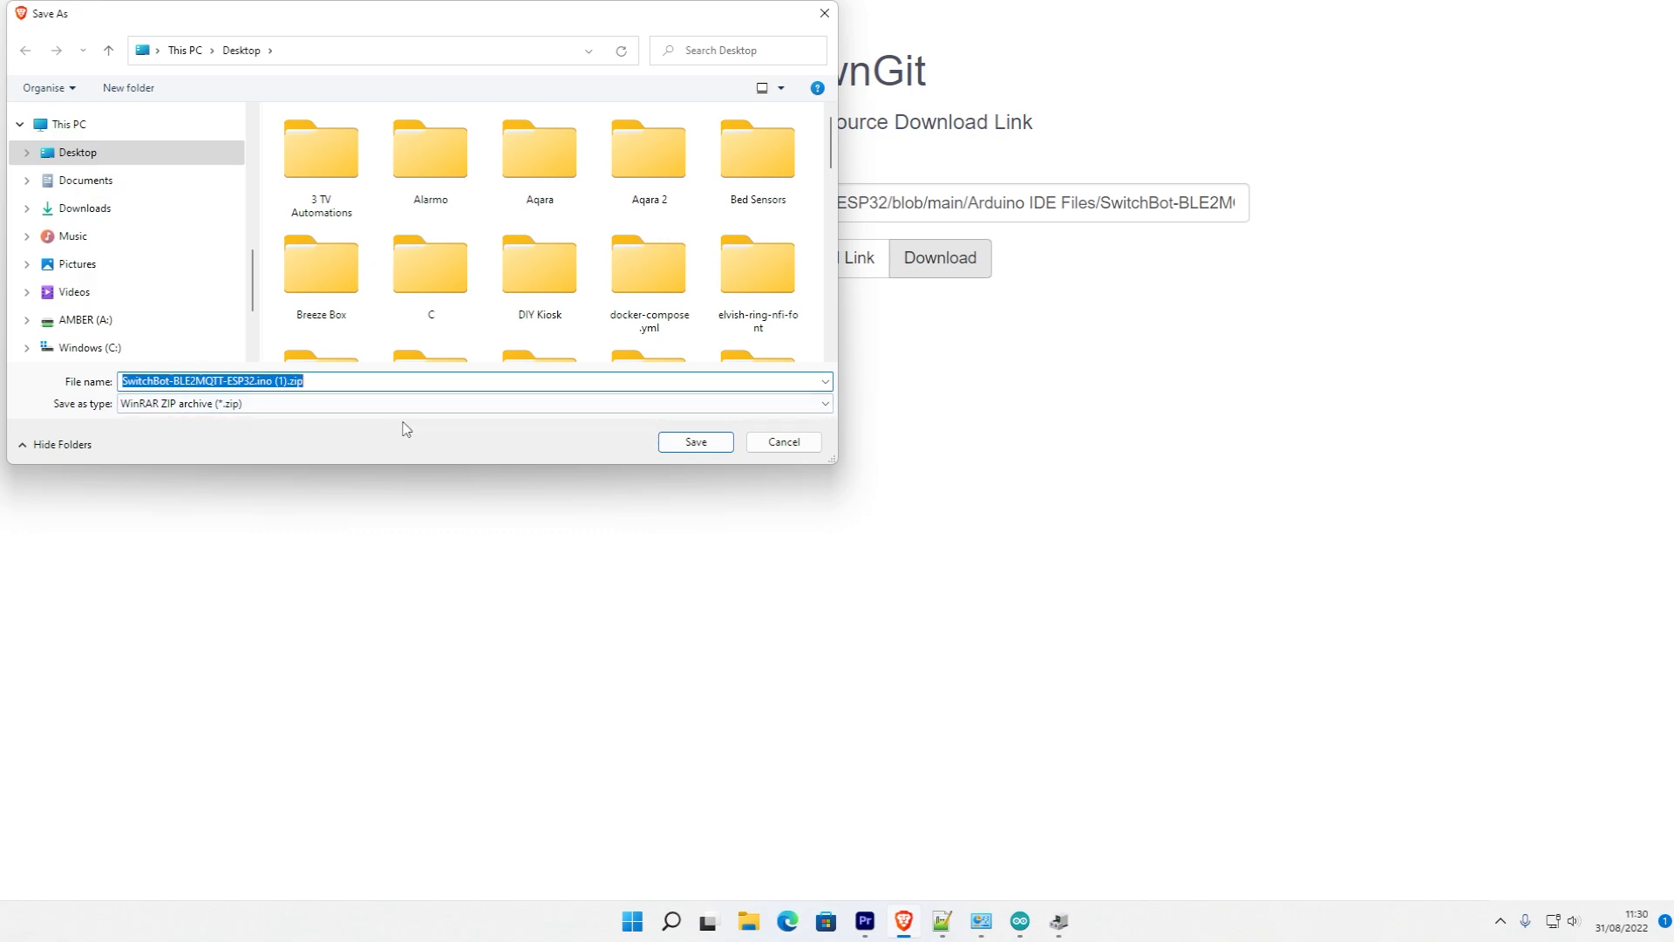
click(695, 442)
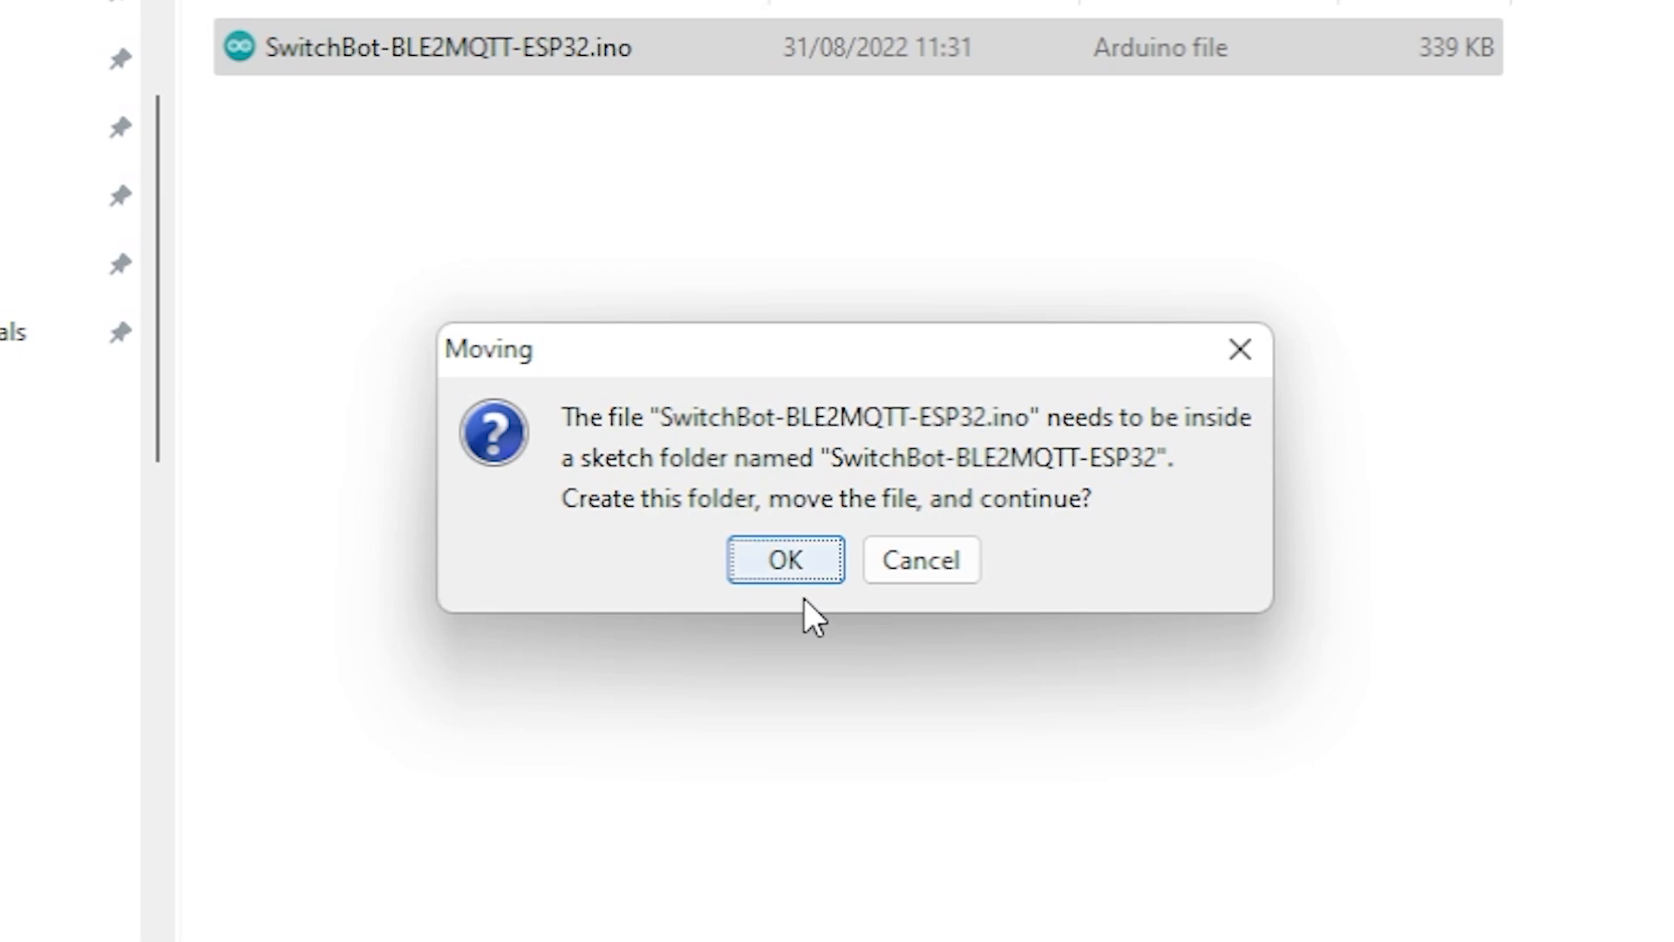
Step: Open SwitchBot-BLE2MQTT-ESP32.ino in the Arduino IDE, moving it into its own sketch folder, and go to the Wifi and MQTT settings
click(788, 572)
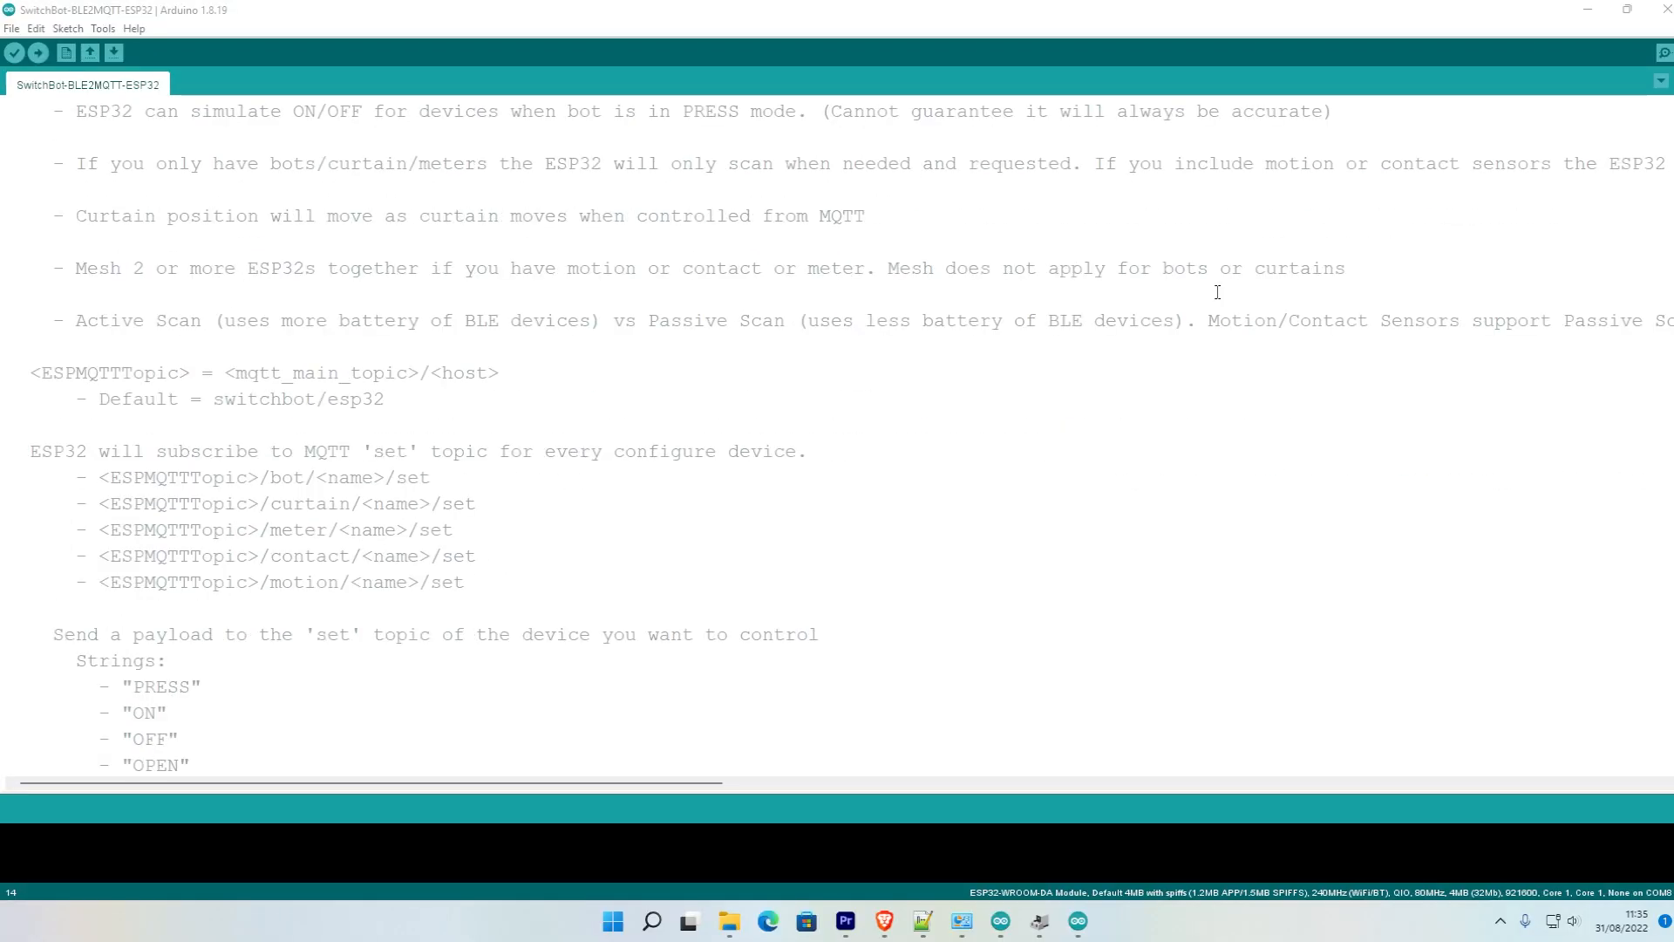
scroll(1214, 291, down, 12)
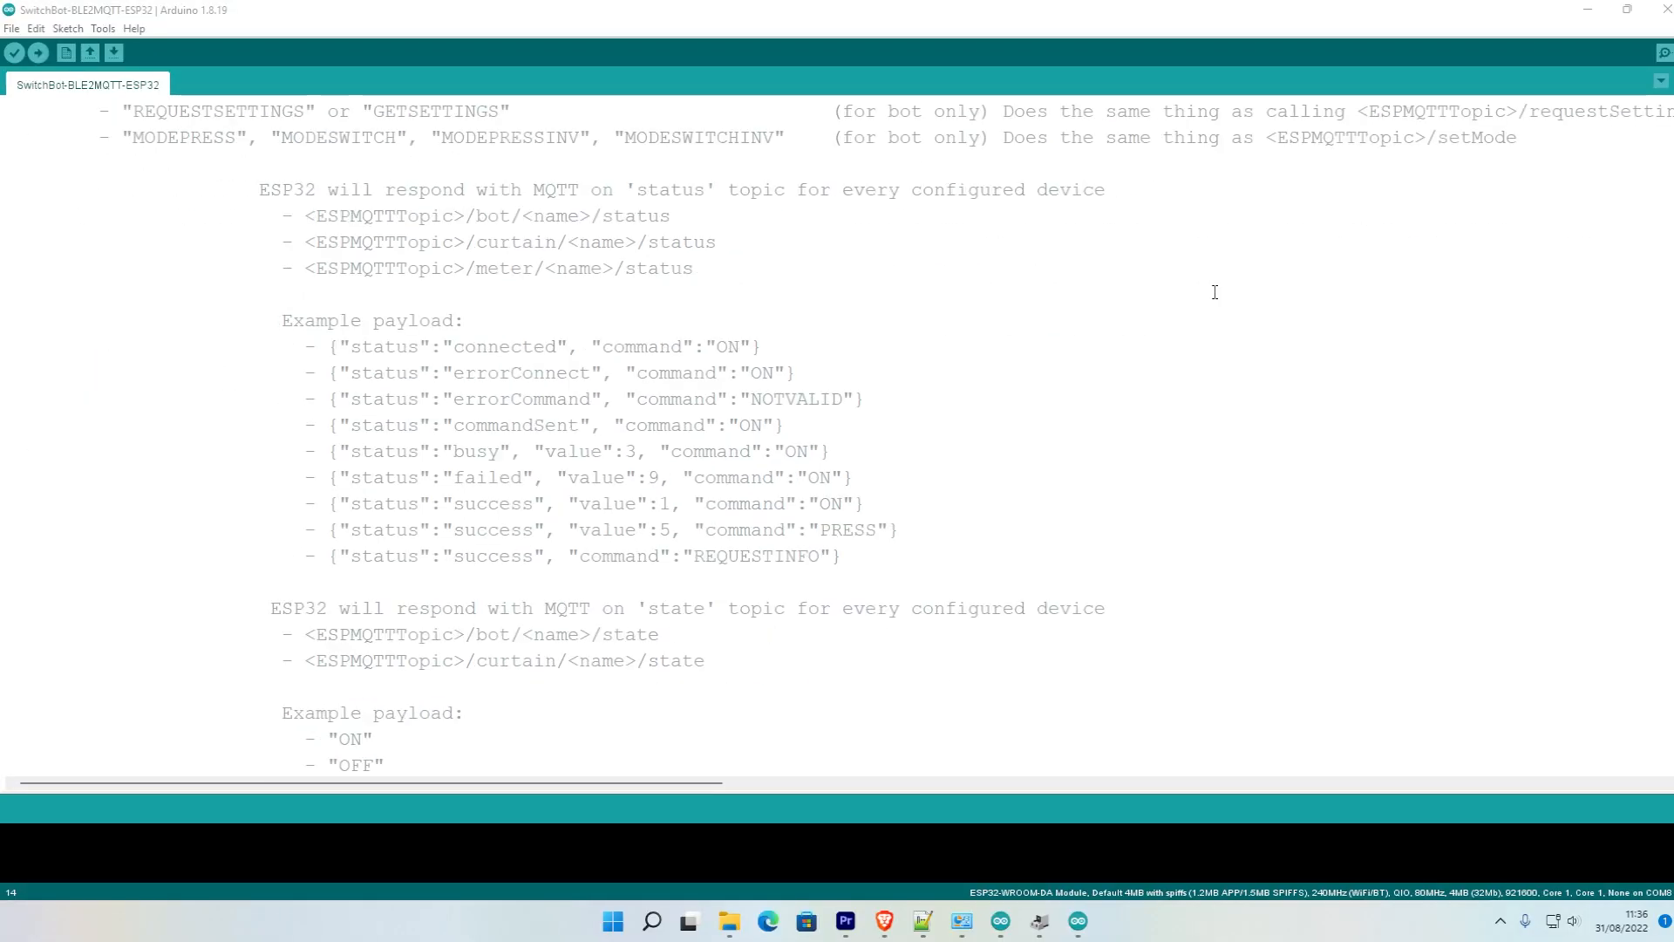
scroll(1215, 292, down, 18)
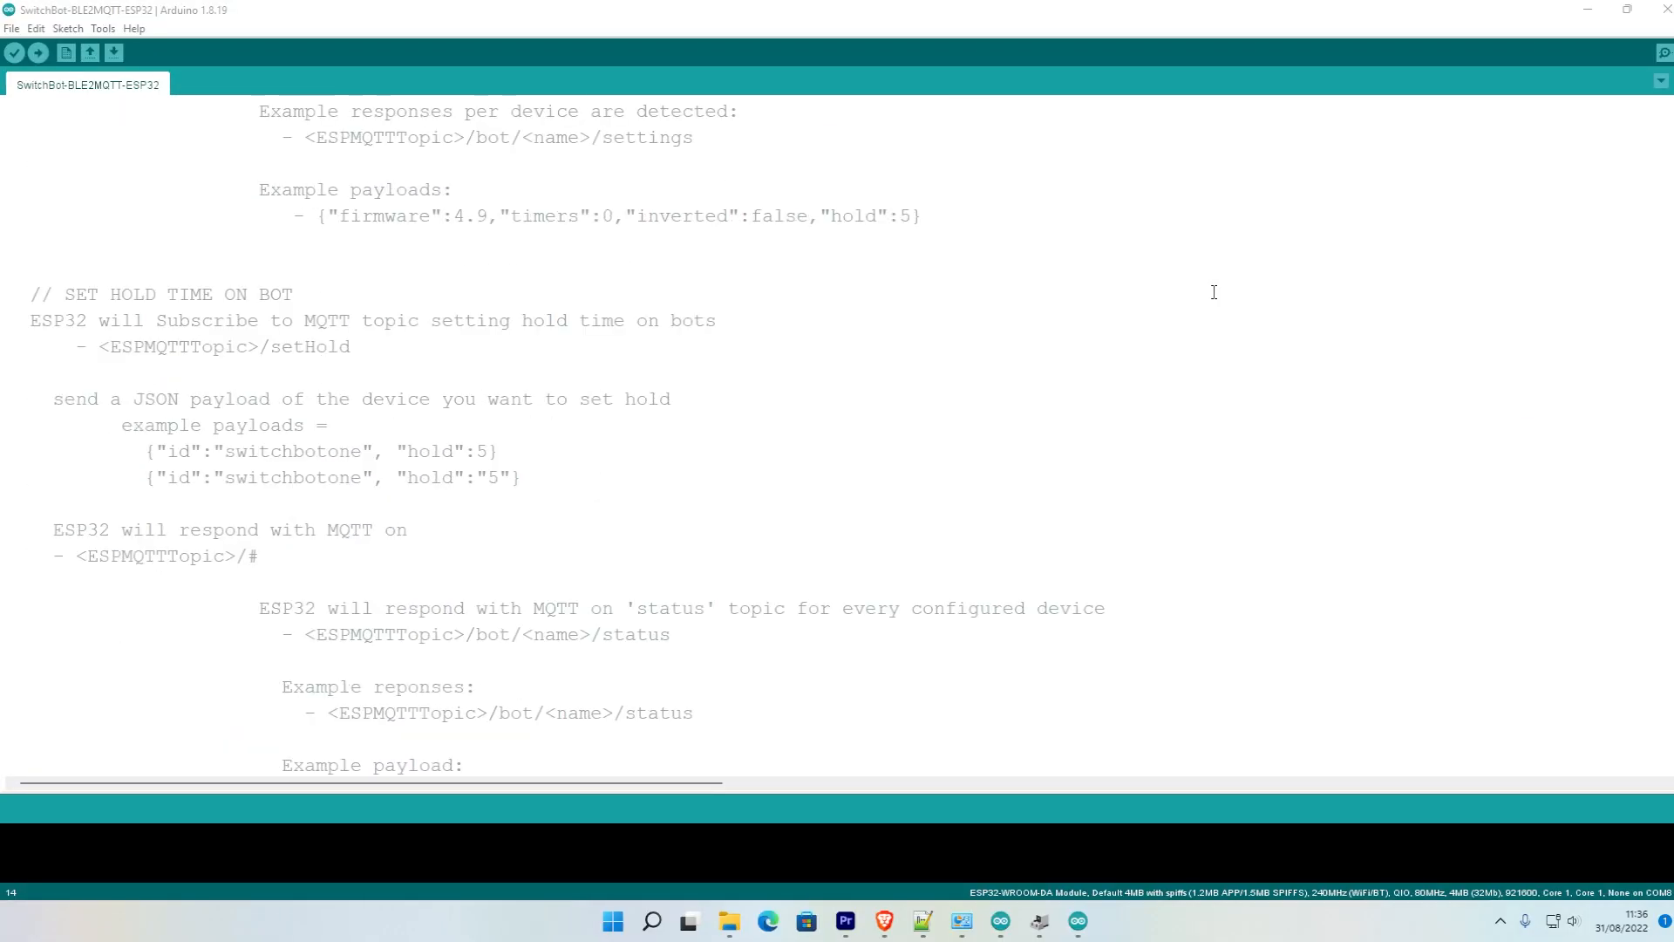
scroll(1215, 291, down, 15)
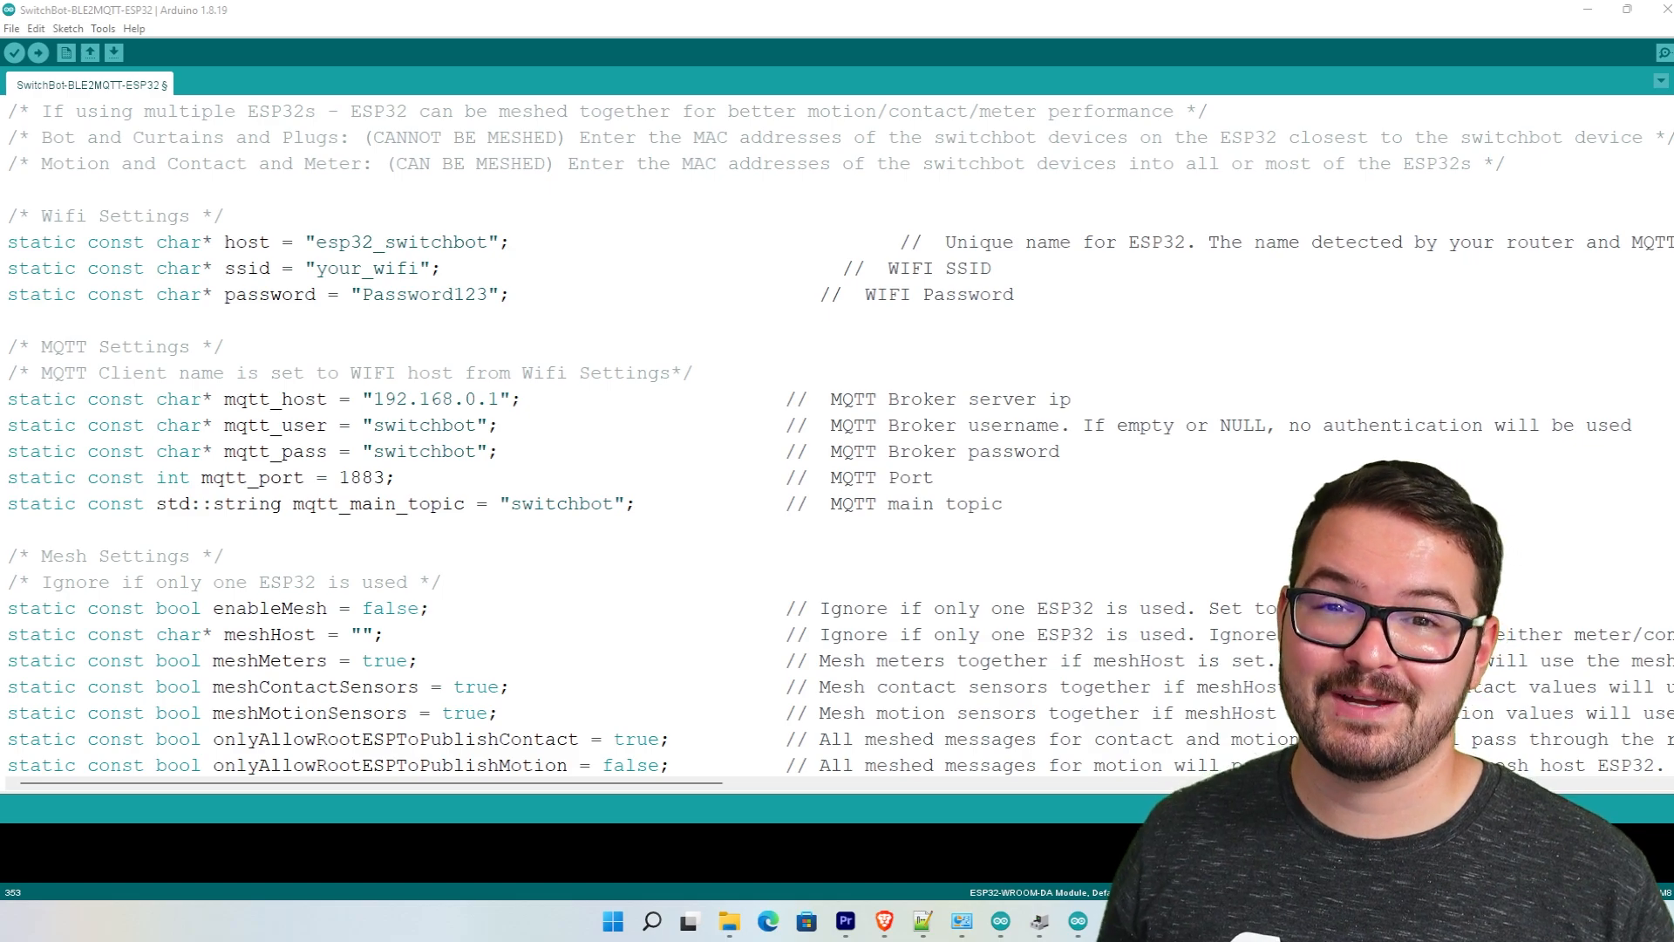
Step: Review the sketch's mesh settings and the Switchbot Bot, Curtain and Meter settings sections
scroll(630, 467, down, 4)
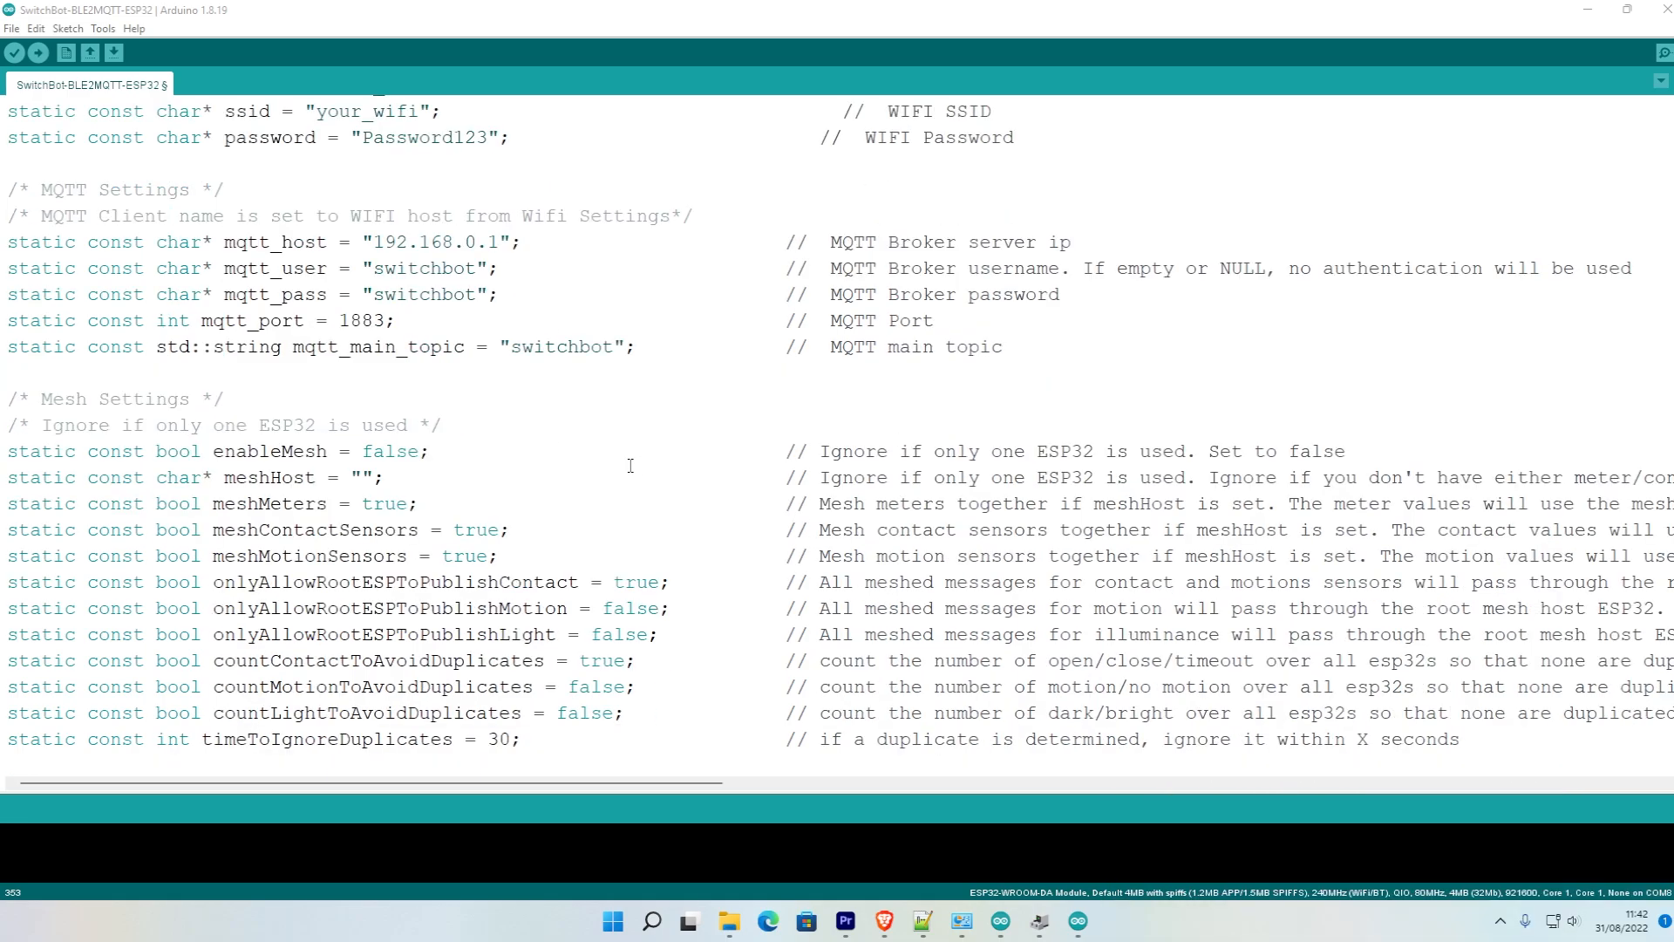
scroll(631, 466, down, 2)
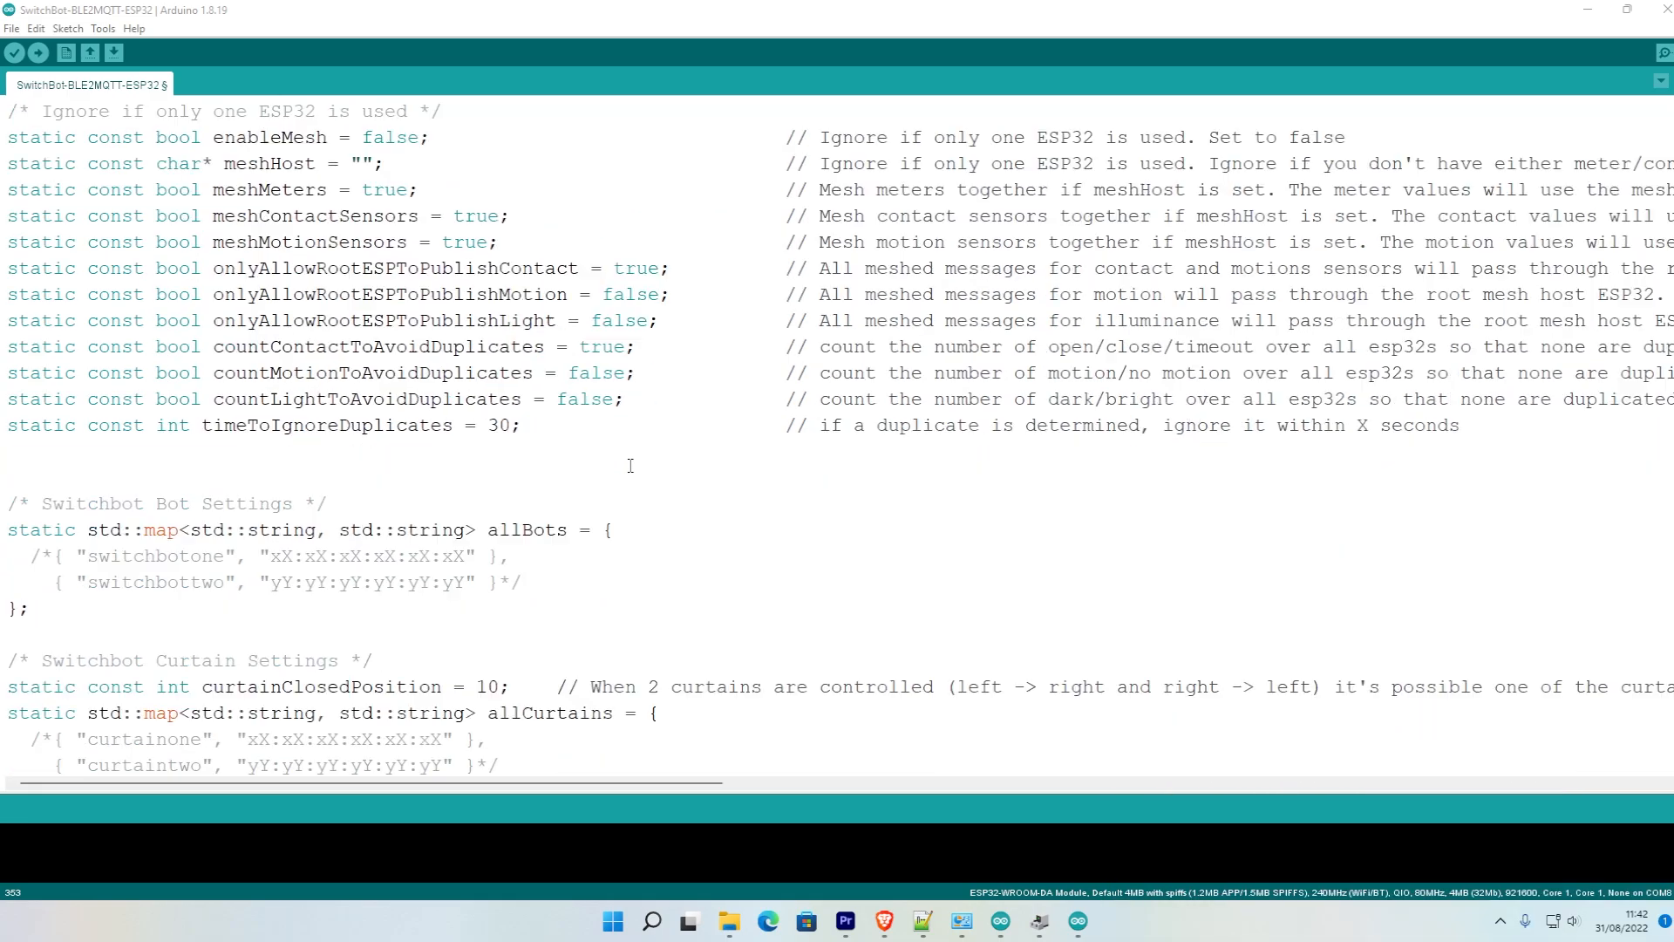
scroll(630, 466, down, 2)
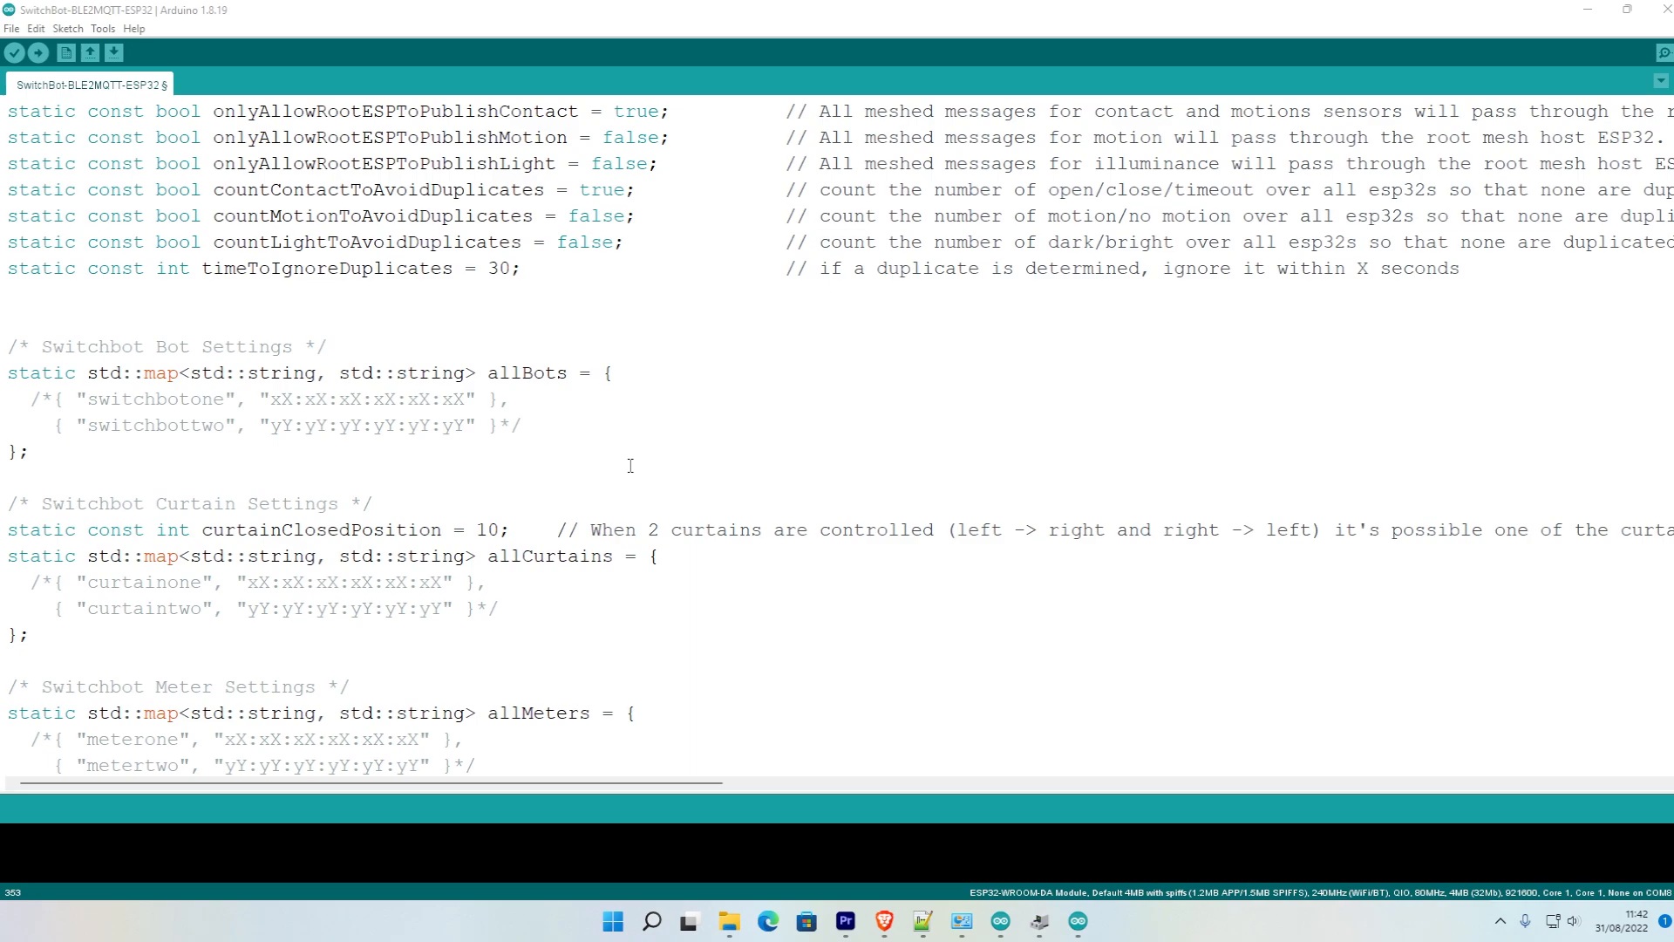
scroll(630, 466, down, 1)
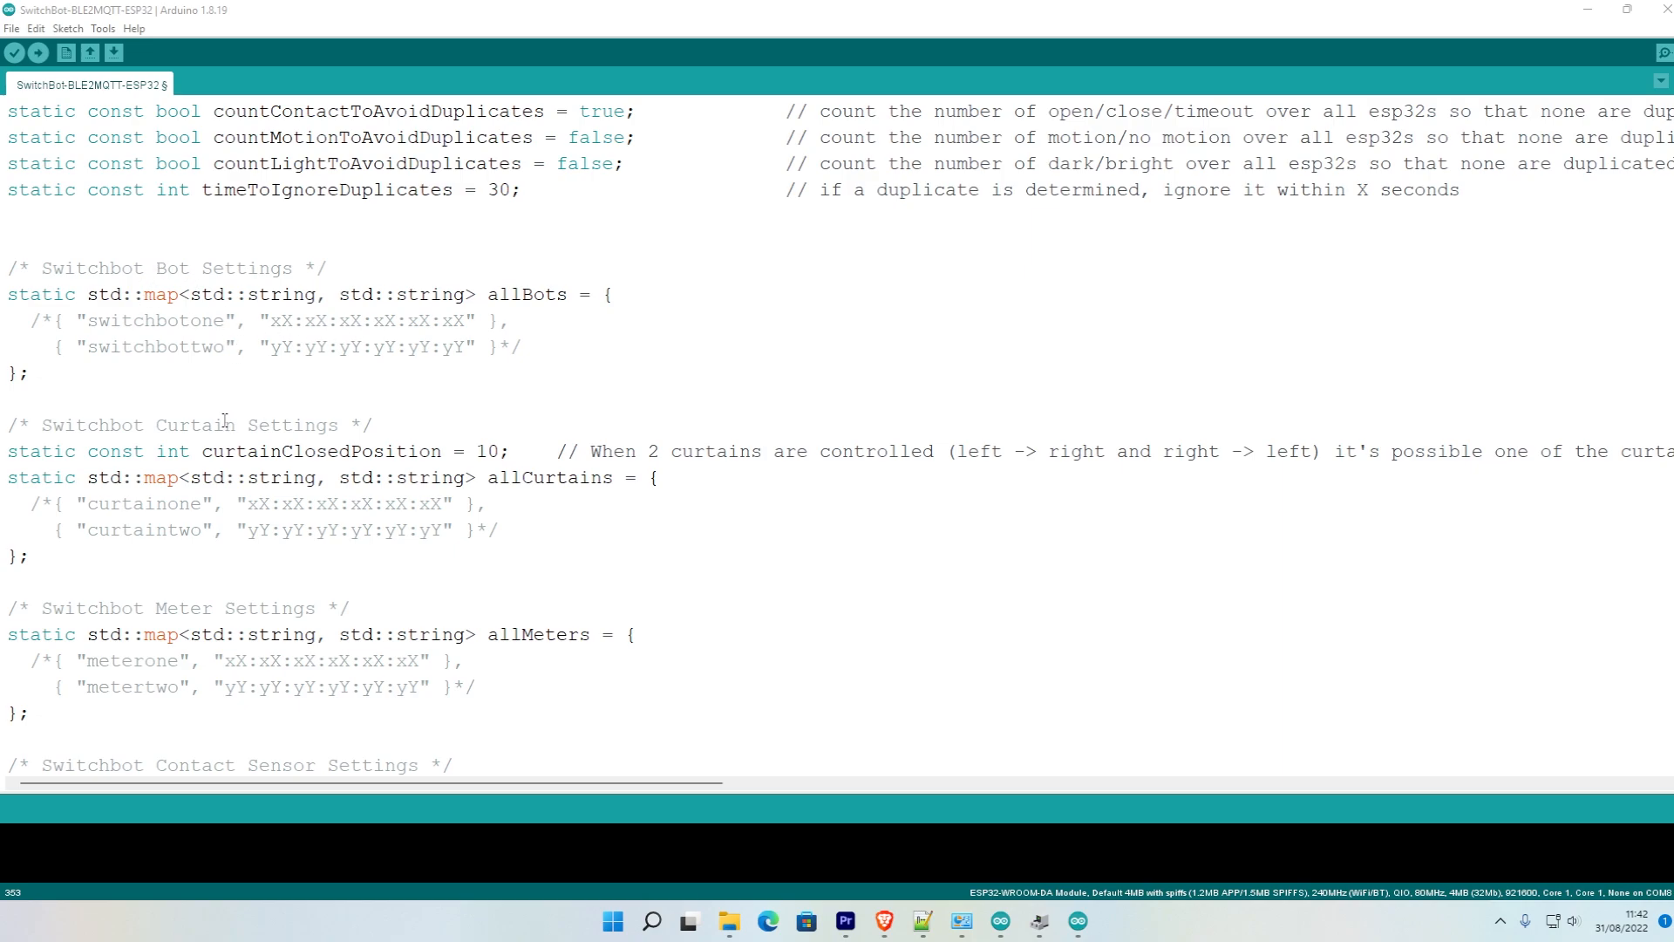
Step: Enable the meterone entry with MAC address C6:43:39:B0:49:BF in the Switchbot Meter Settings, leaving metertwo commented out
scroll(225, 420, down, 2)
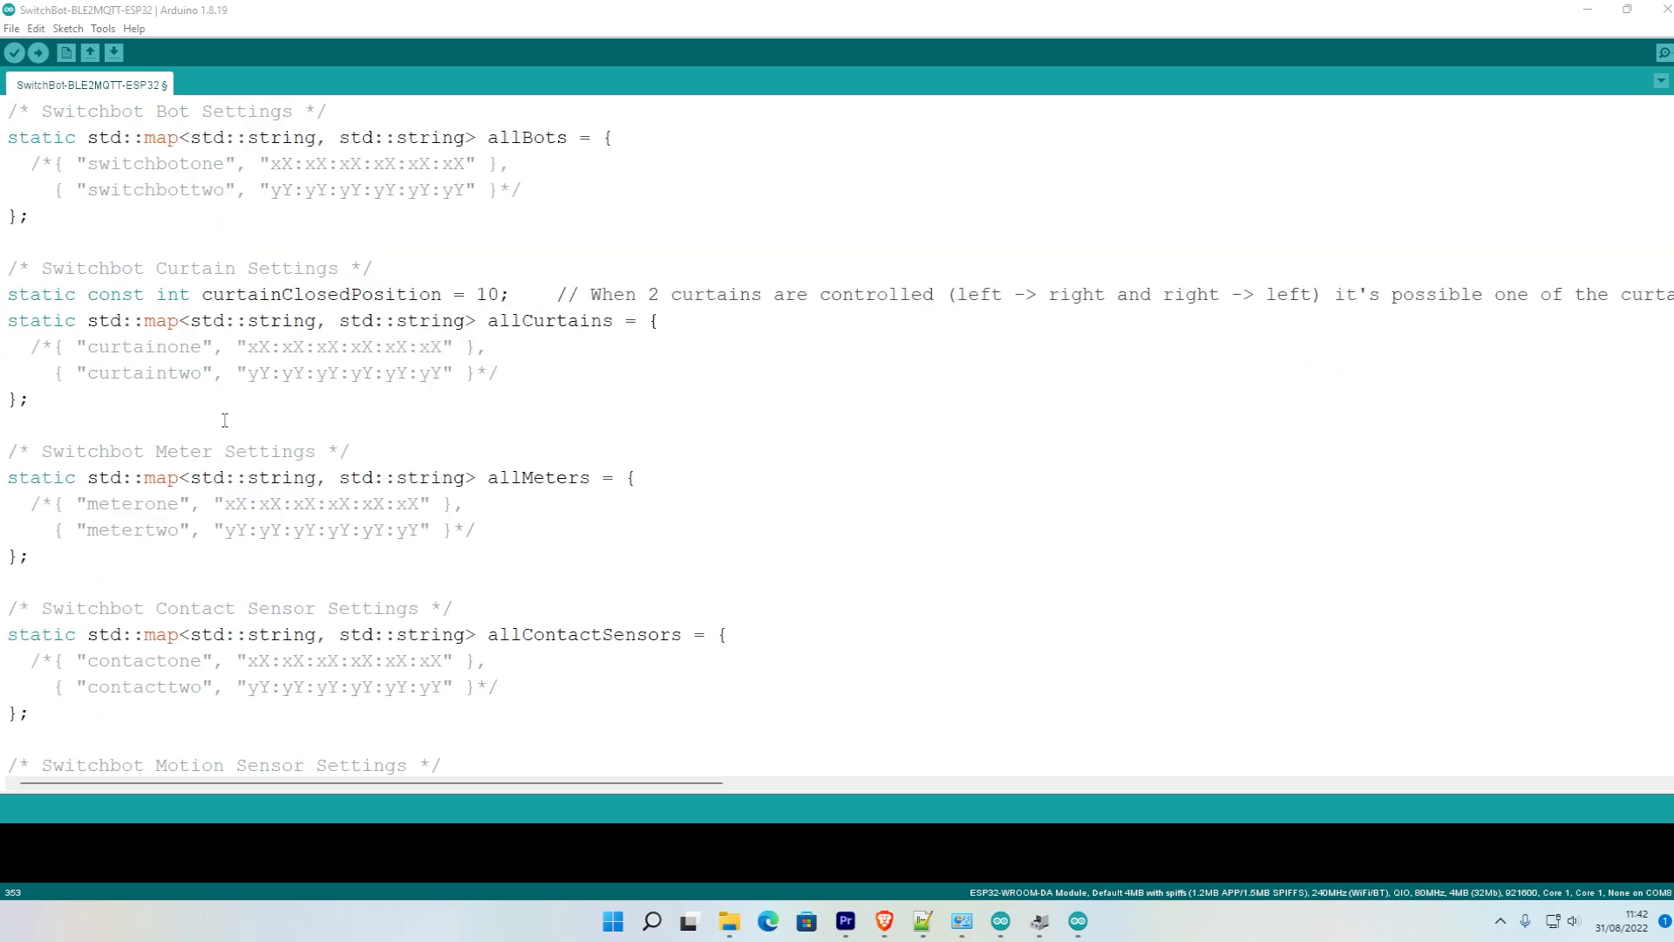
scroll(225, 420, down, 1)
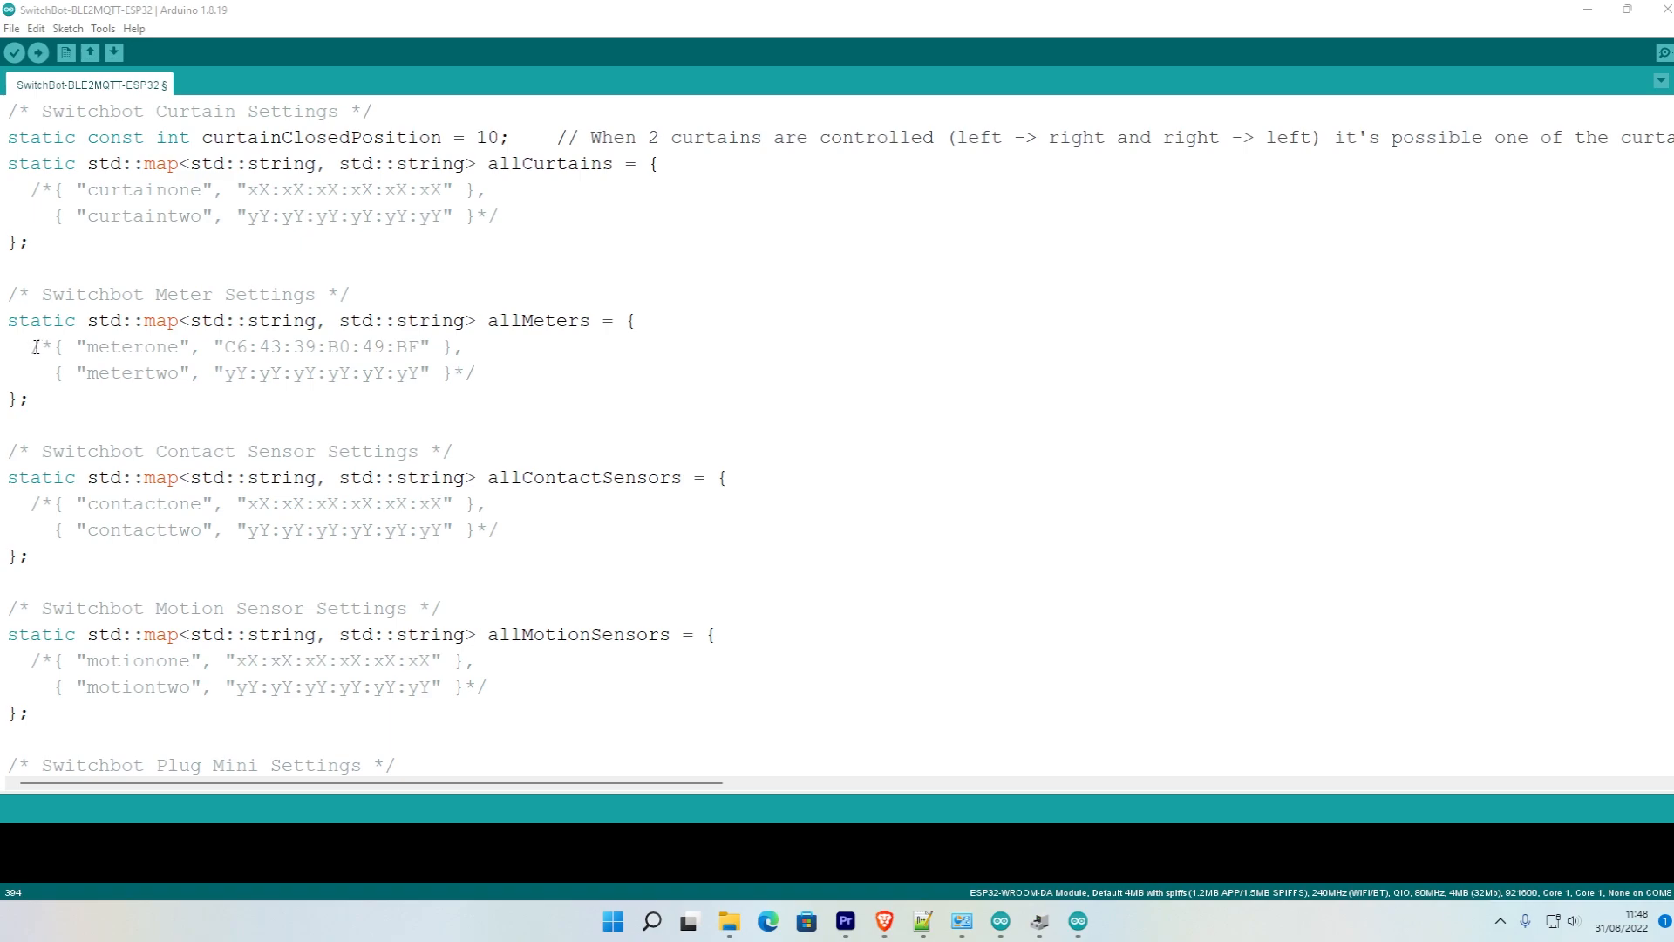
drag(31, 347, 452, 352)
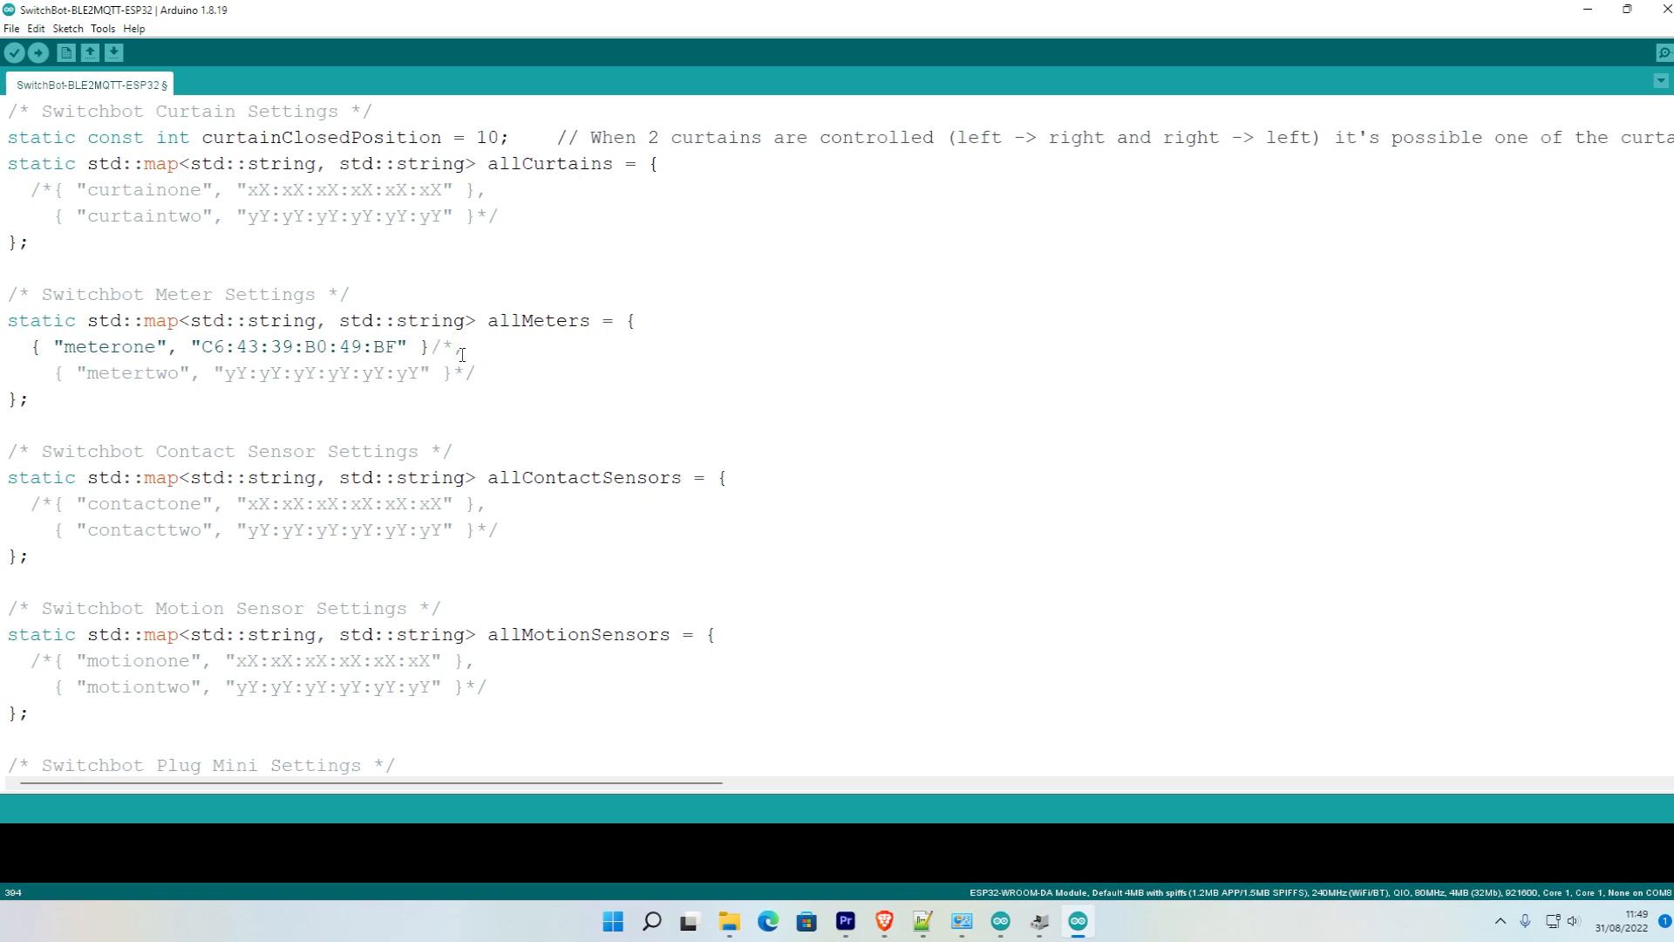
Step: Activate the metertwo entry alongside meterone by removing the comment markers around it and ending its line with a comma
key(BackSpace)
key(BackSpace)
key(Down)
key(Delete)
key(Delete)
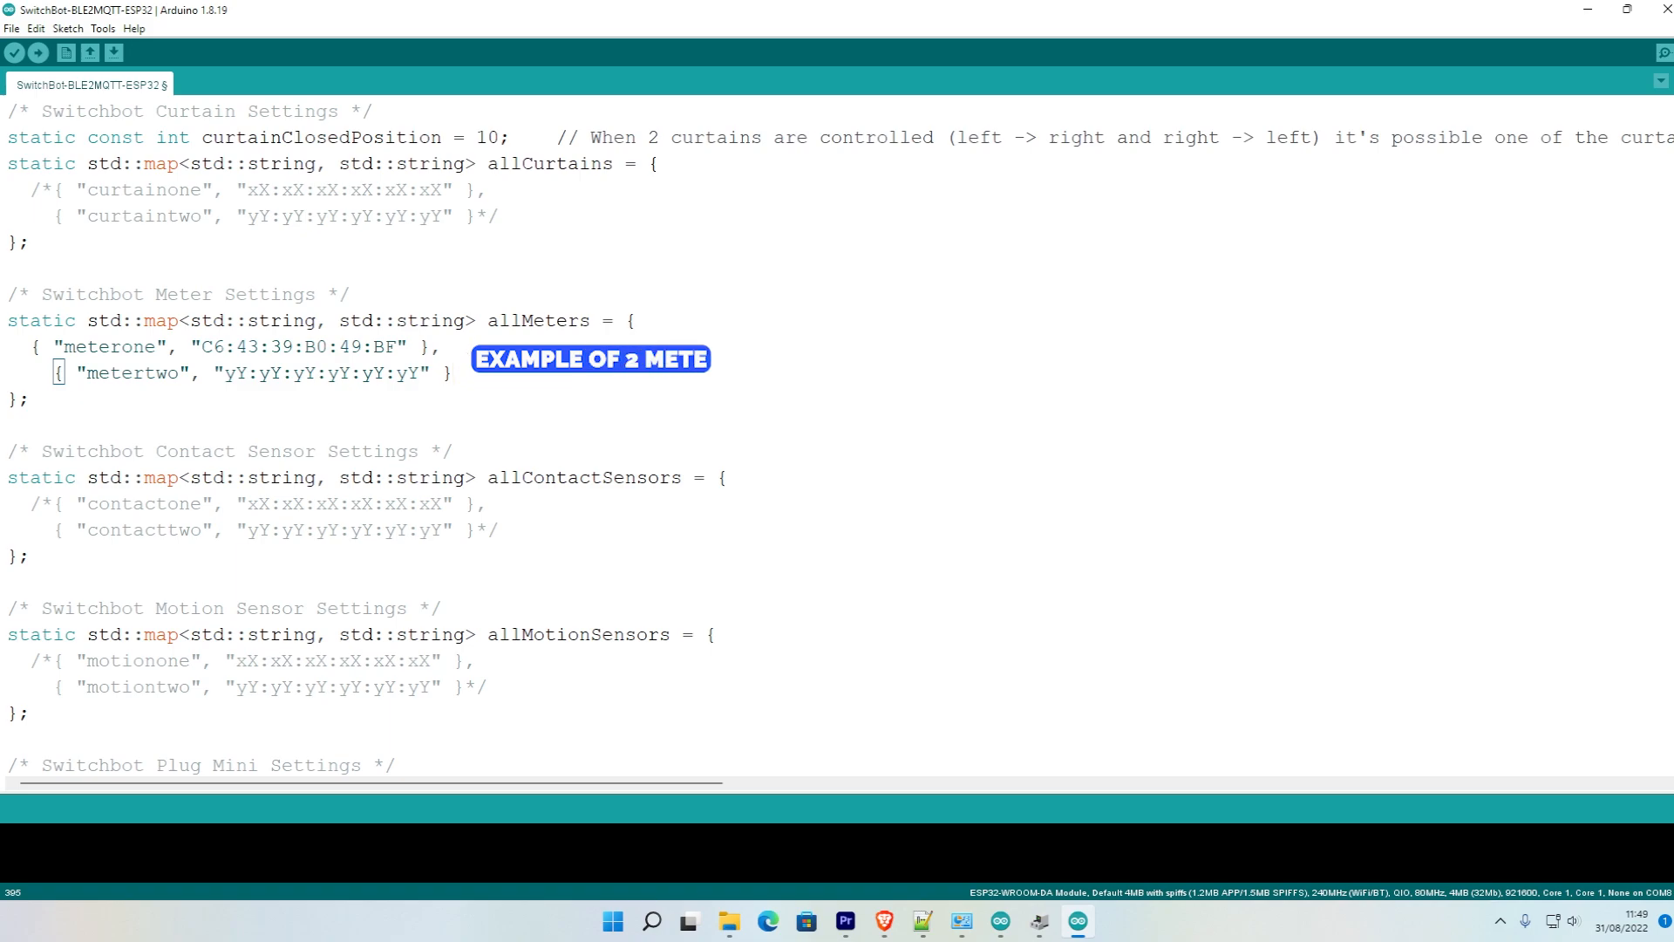
text(,)
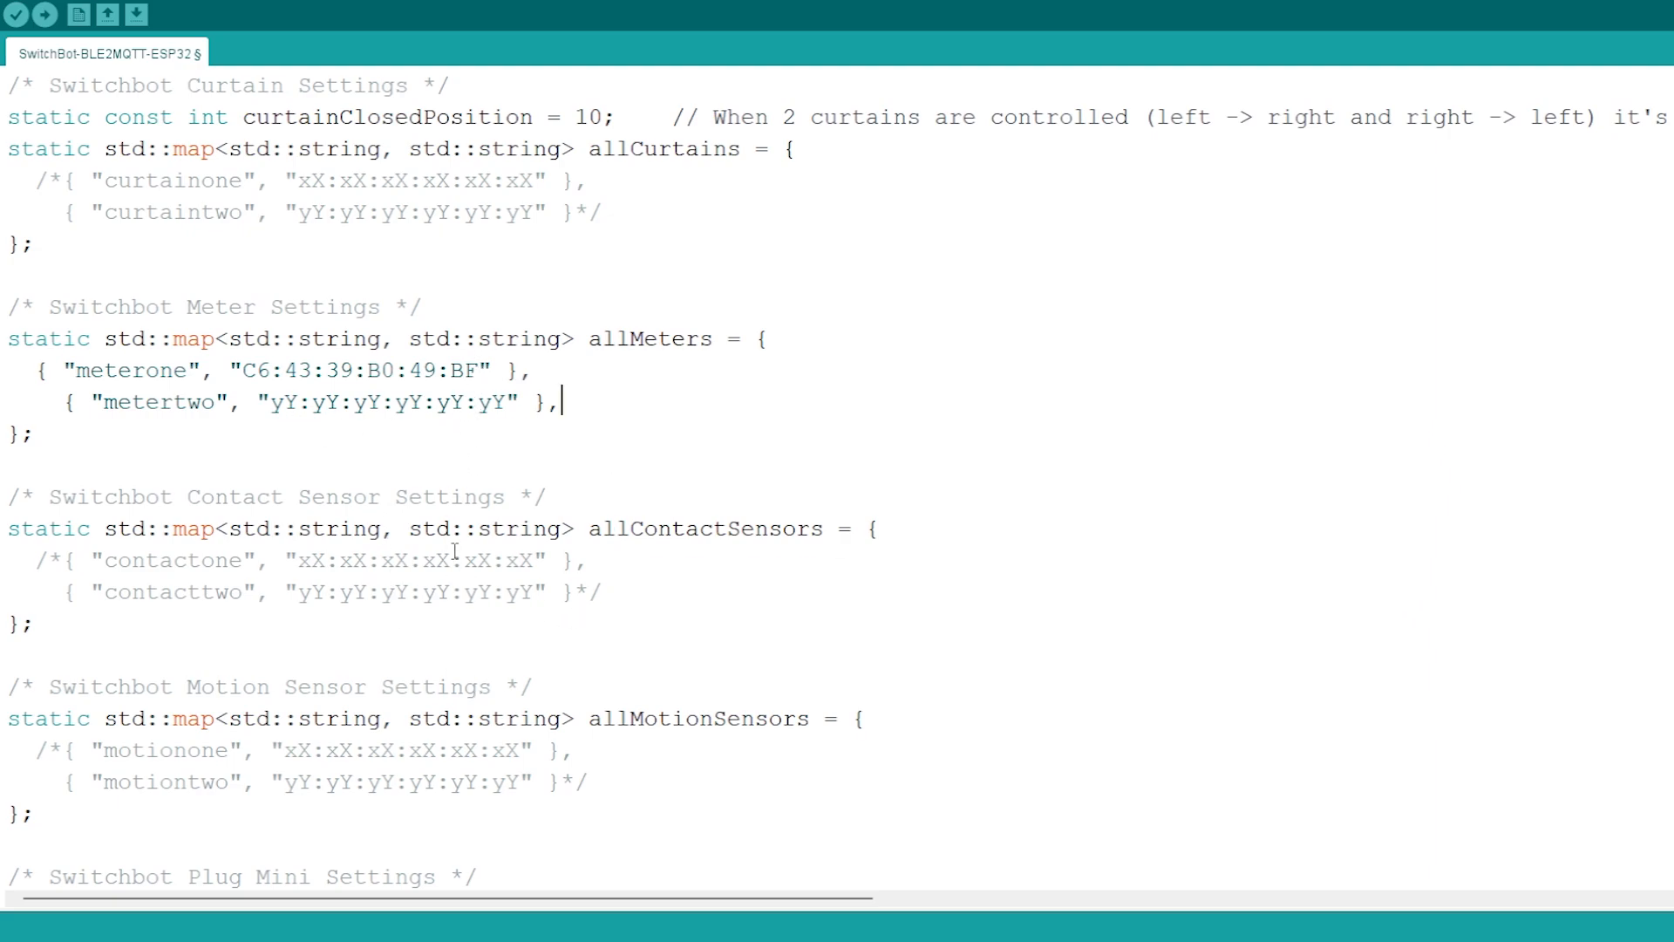
Step: Comment the metertwo entry out again, opening the comment before meterone's trailing comma and closing it after metertwo's bracket
key(BackSpace)
text(*/)
key(Up)
key(Left)
text(/*)
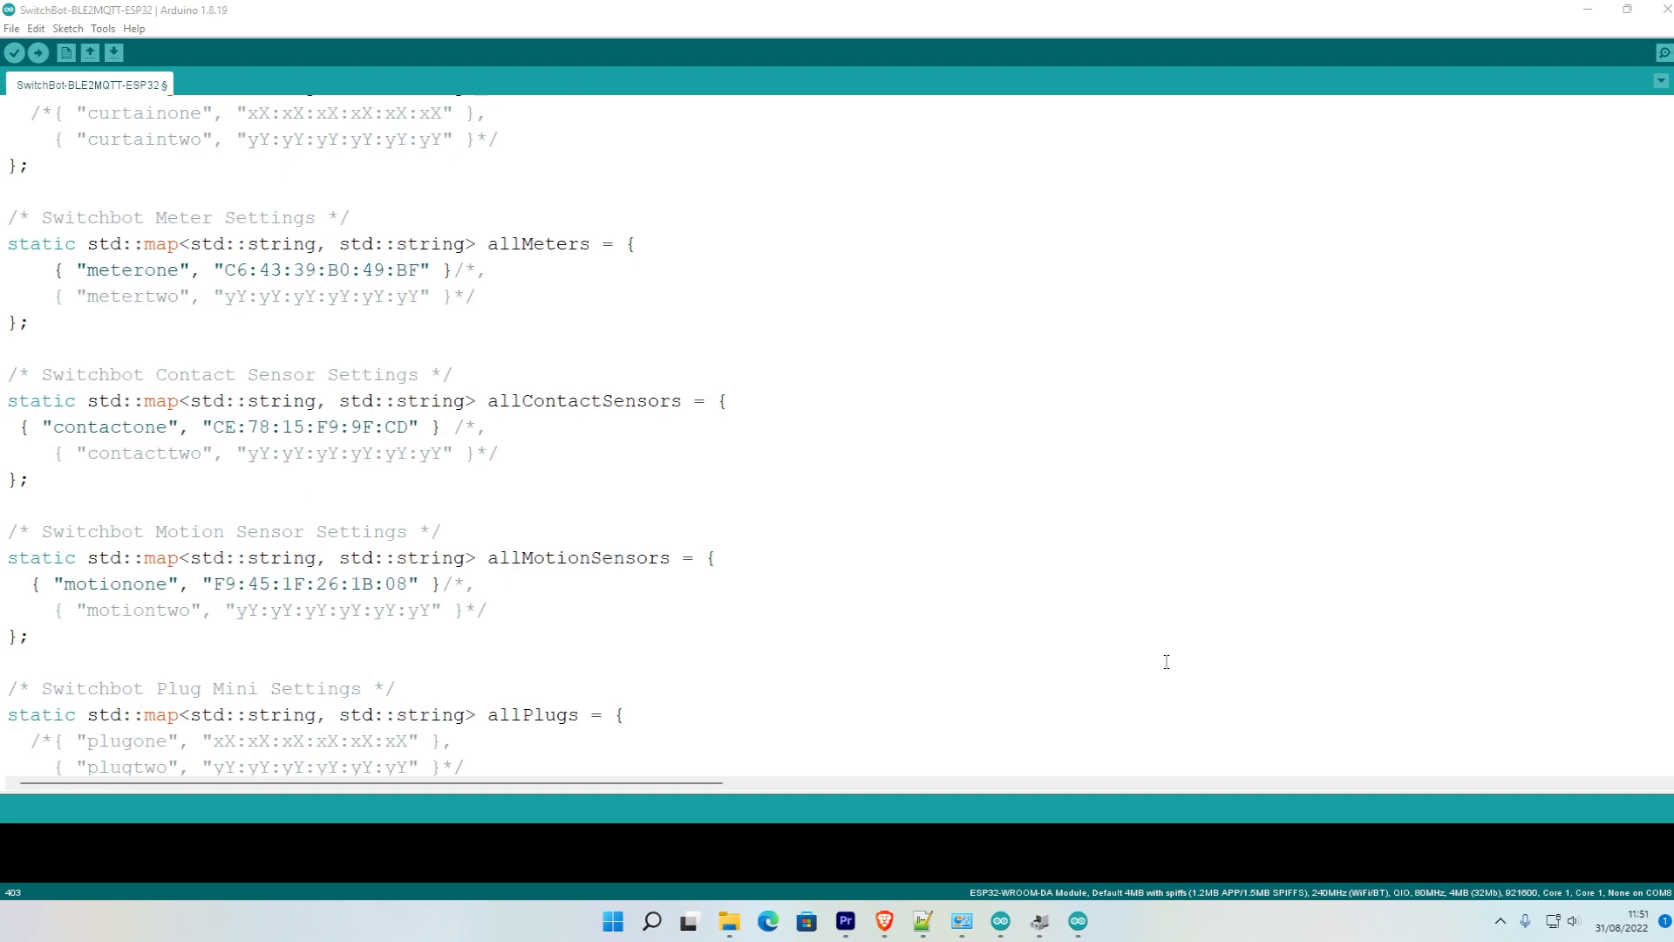
Step: Compile the configured sketch and upload it to the ESP32 board
click(37, 54)
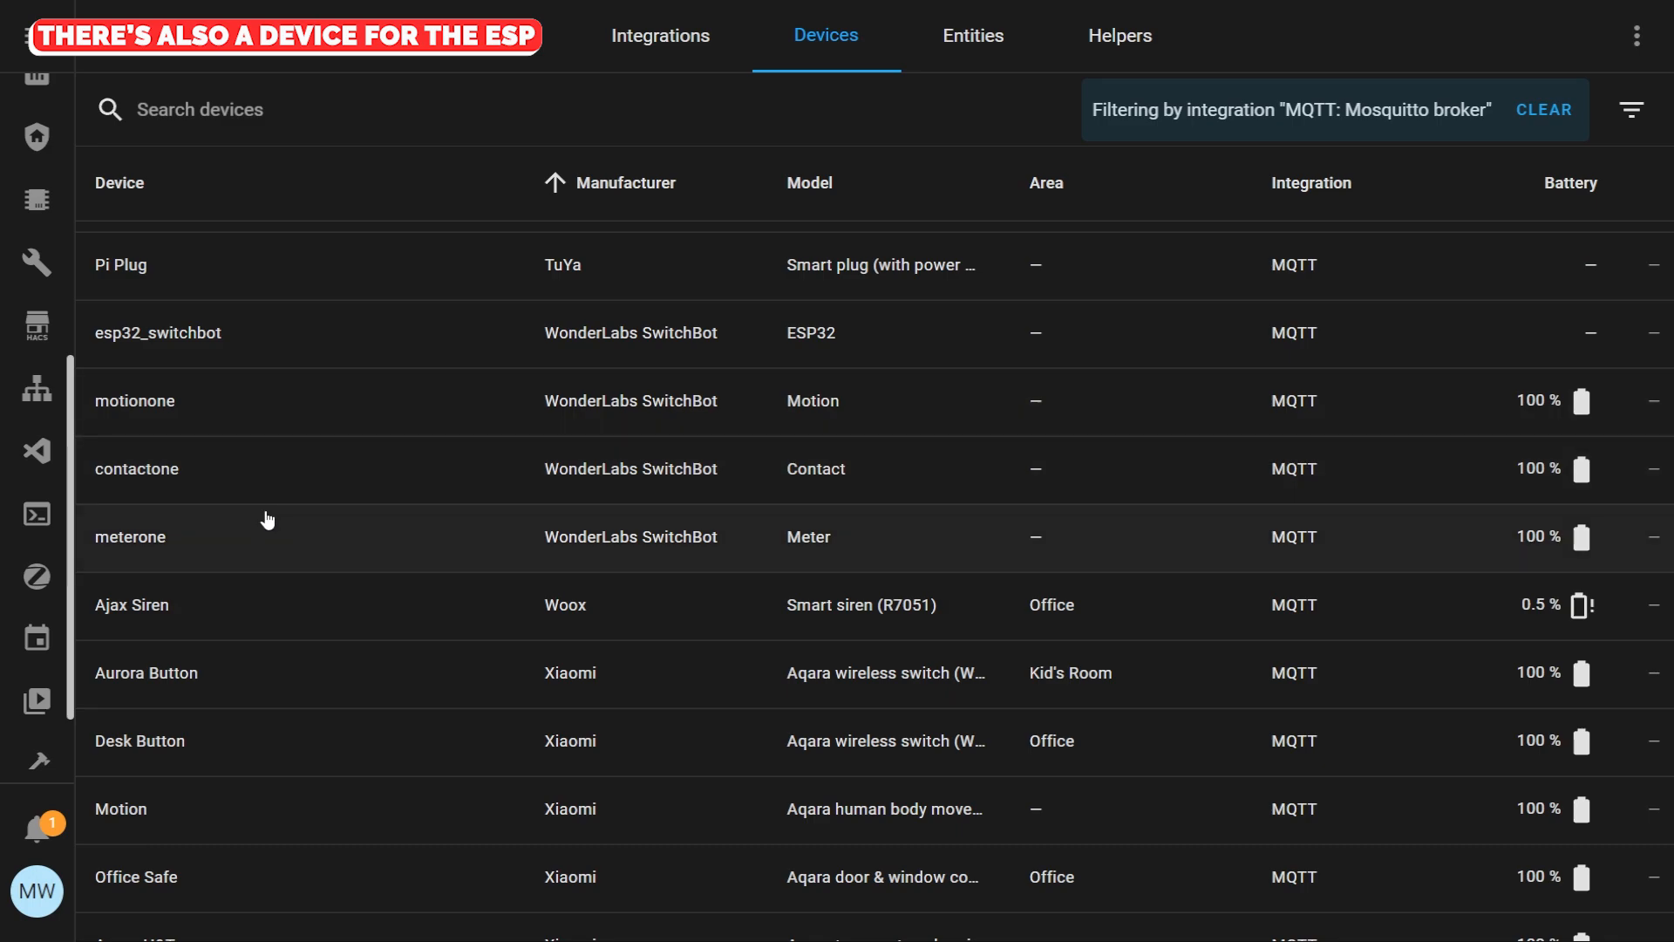
Step: Switch to Home Assistant, open the contactone device from the MQTT device list and review its sensors
click(264, 424)
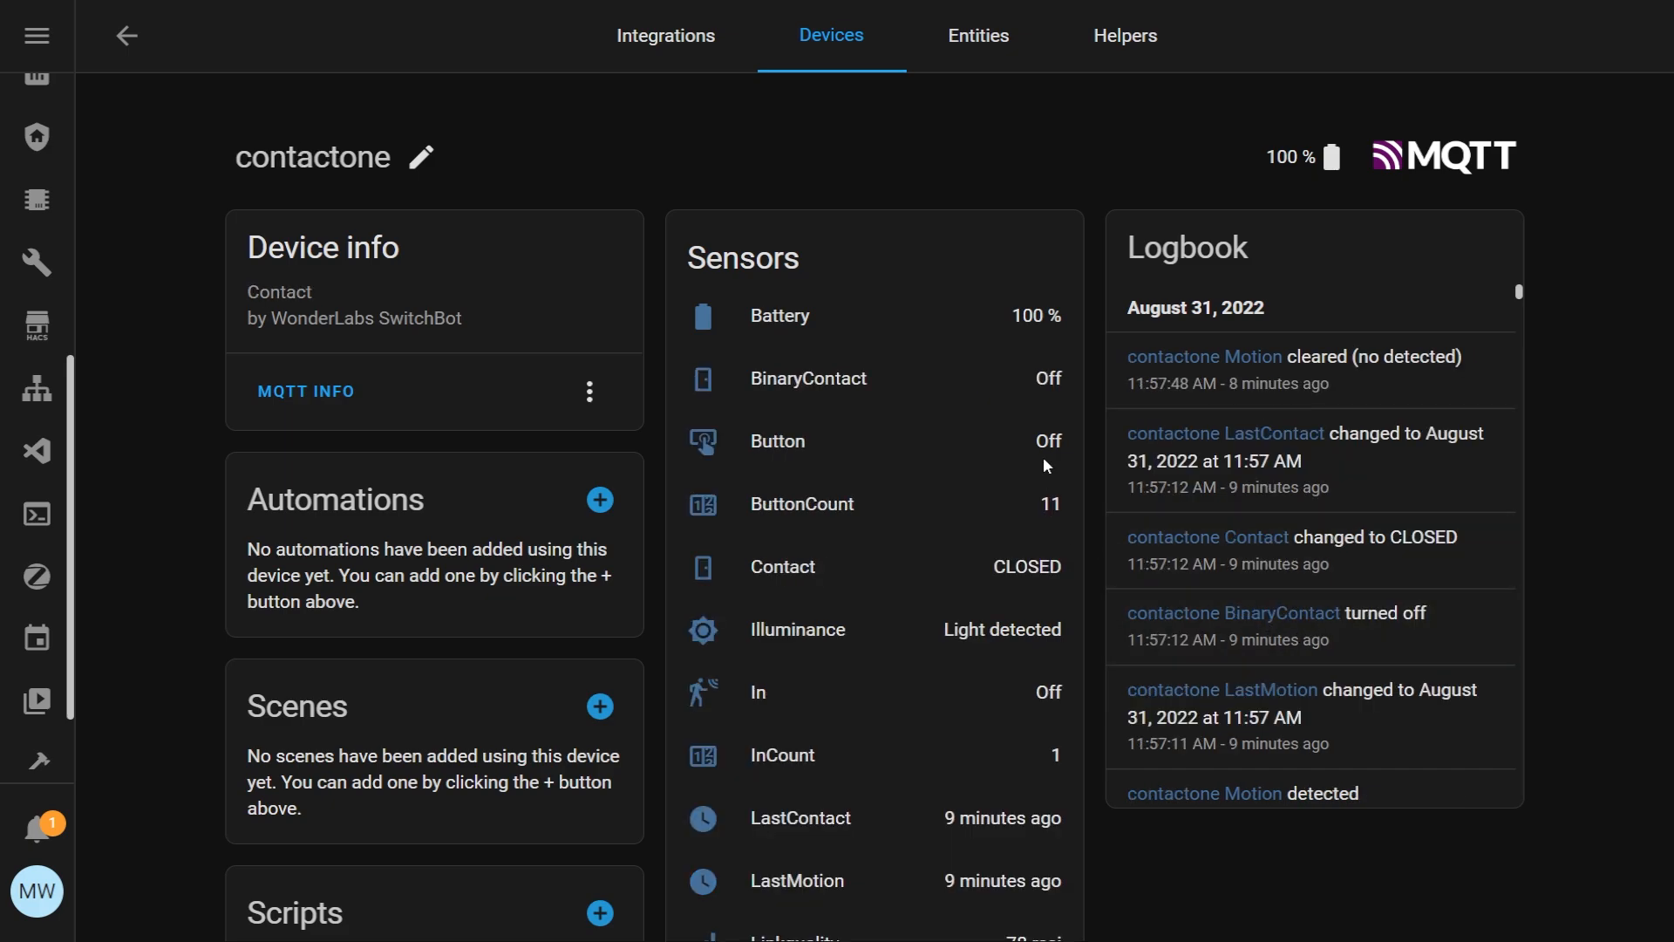
scroll(1047, 463, down, 3)
scroll(1044, 463, down, 1)
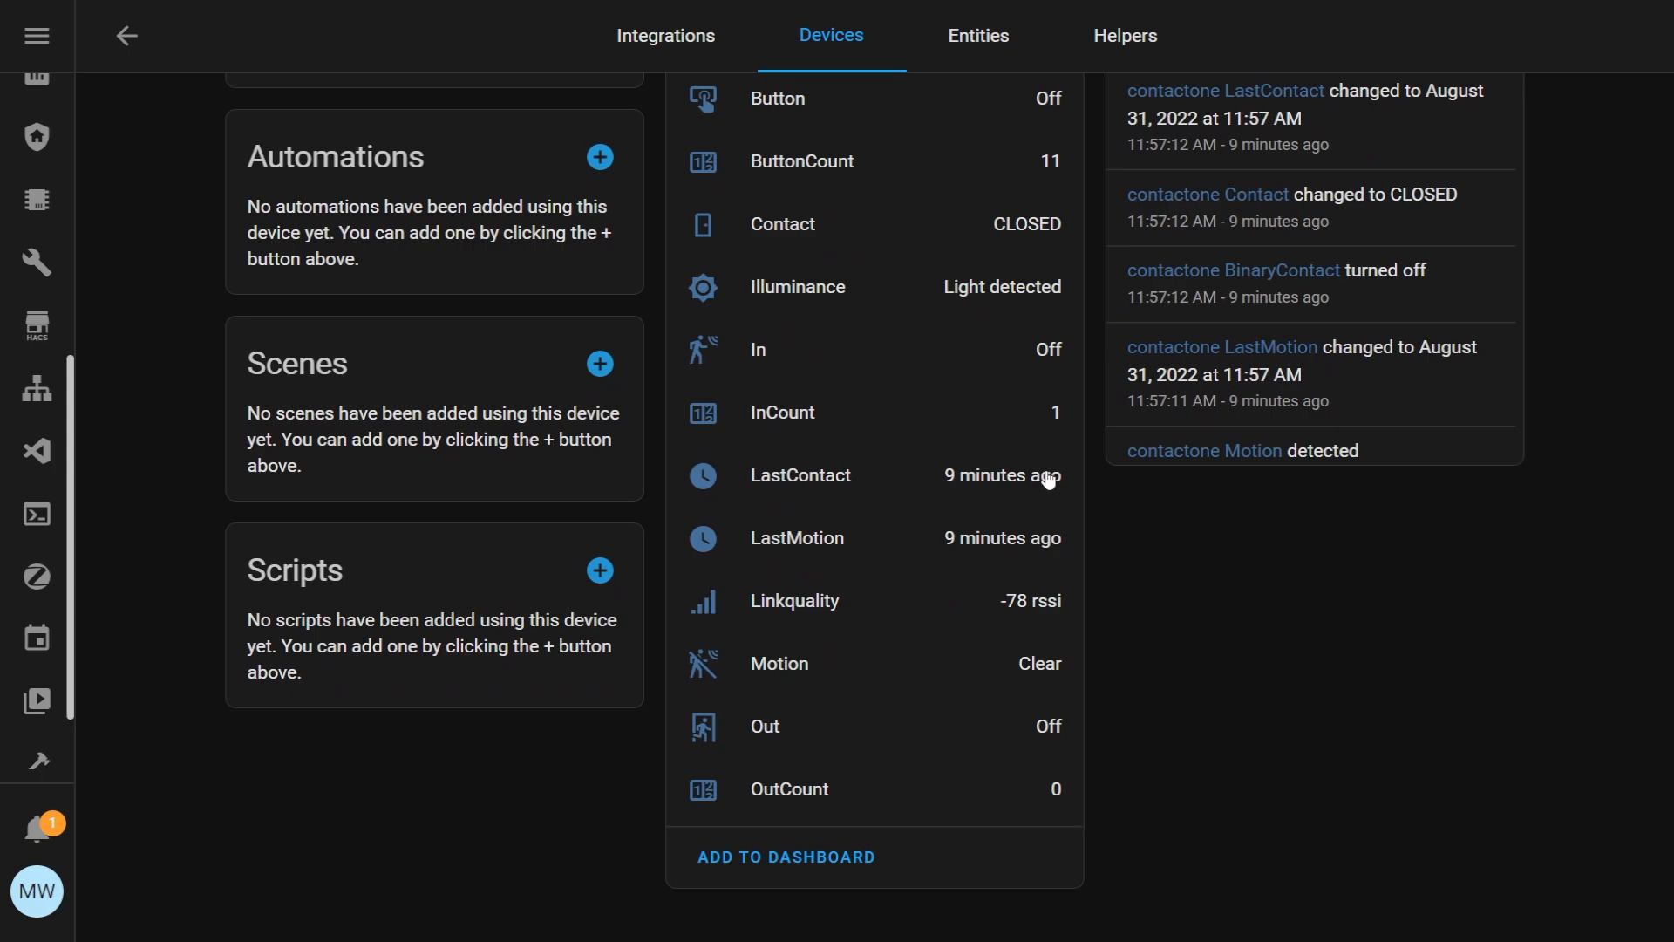
scroll(1047, 478, up, 3)
scroll(1049, 485, up, 1)
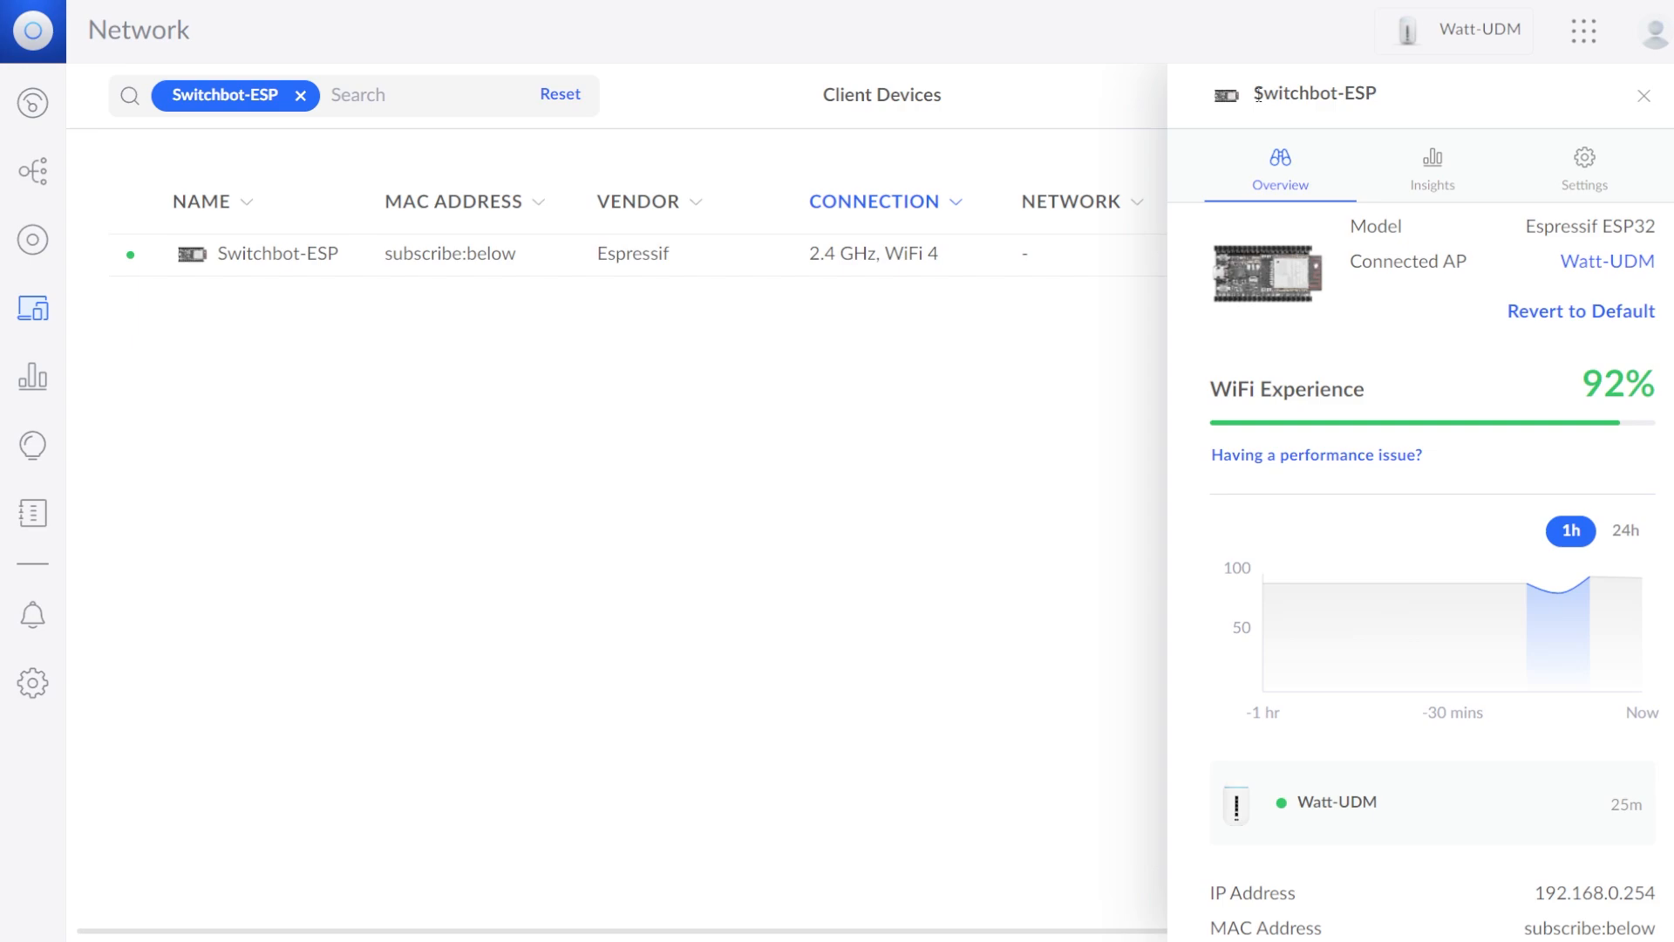
Step: Switch to UniFi Network and check the Switchbot-ESP client's name and IP address in its overview
drag(1255, 93, 1392, 101)
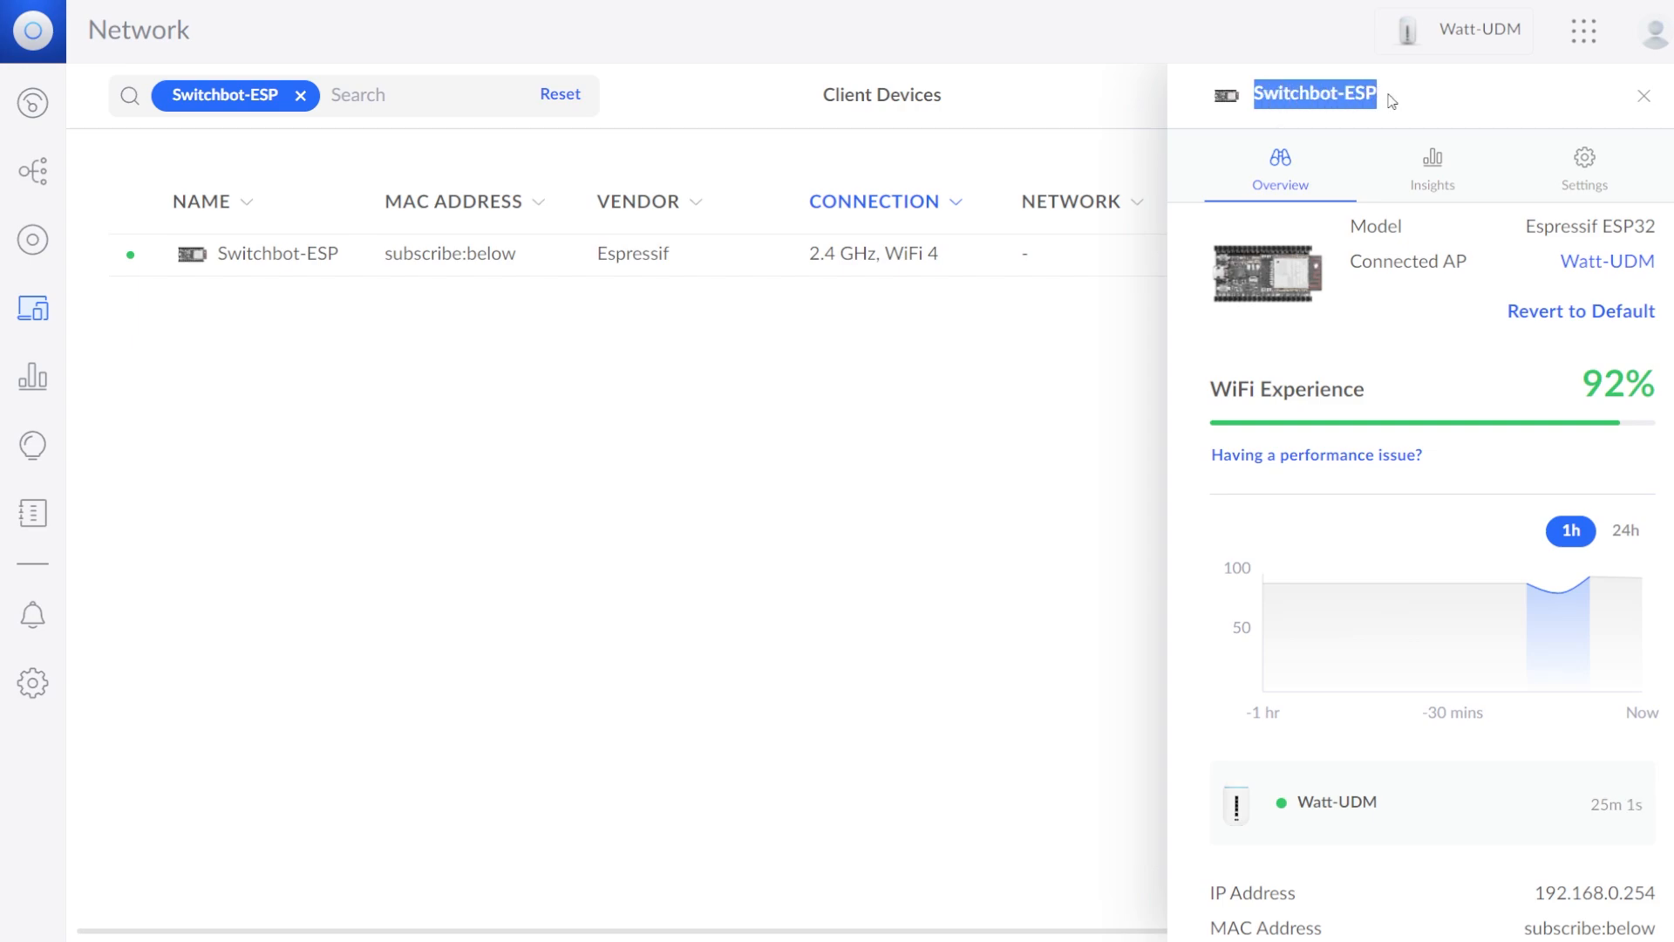
drag(1537, 891, 1646, 893)
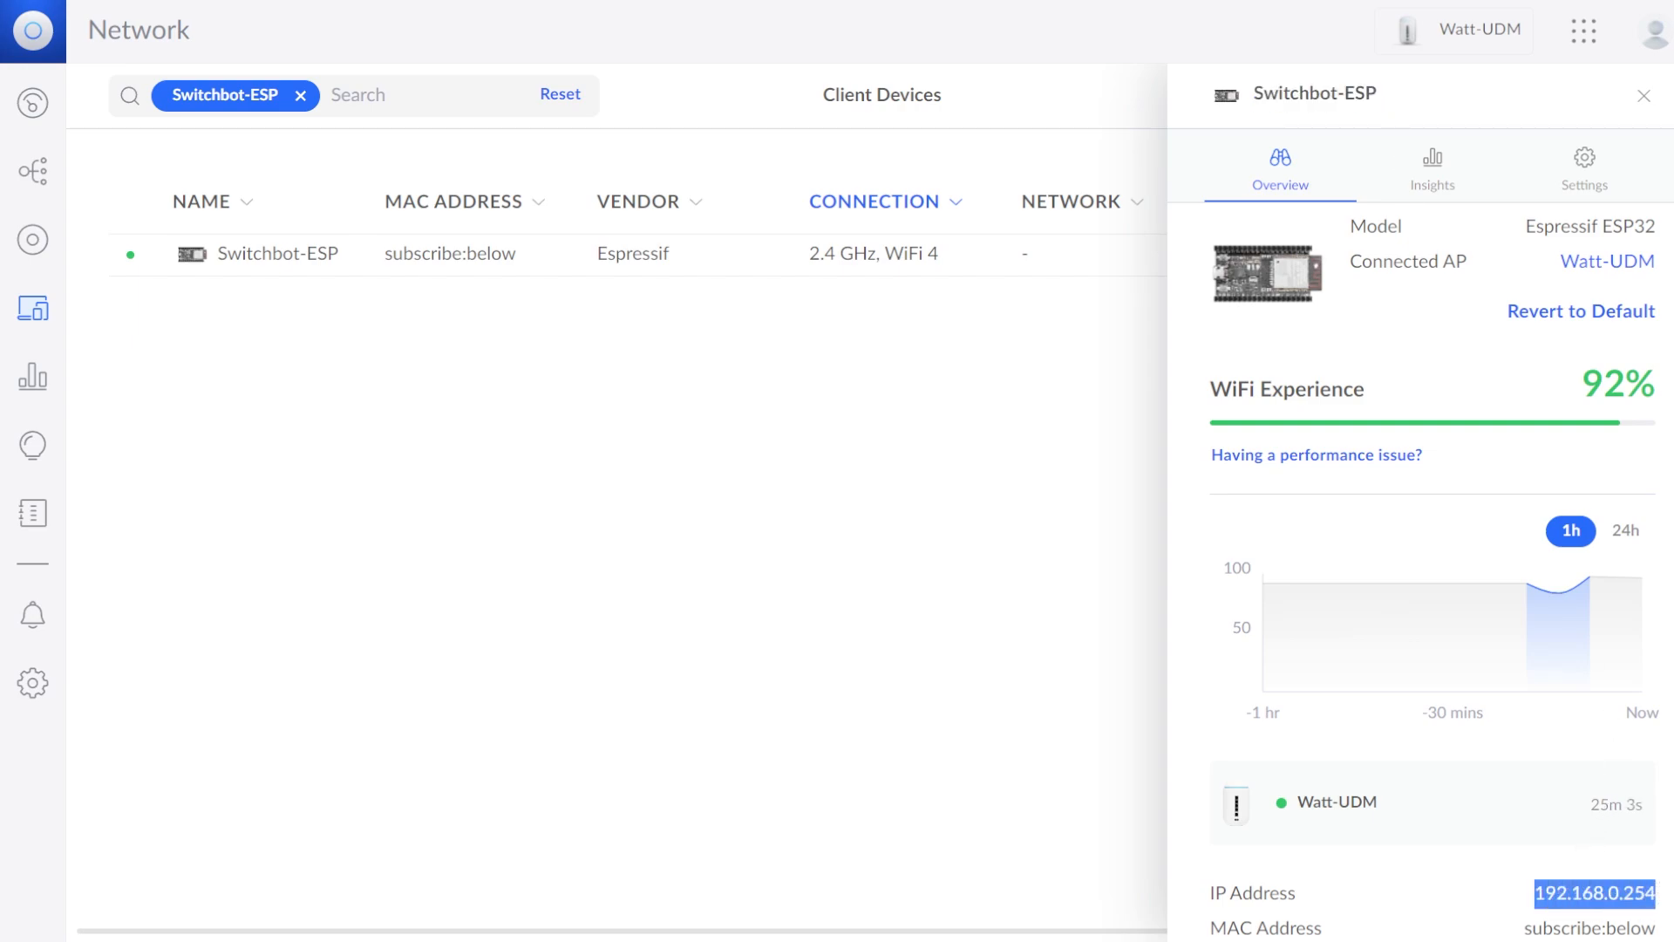